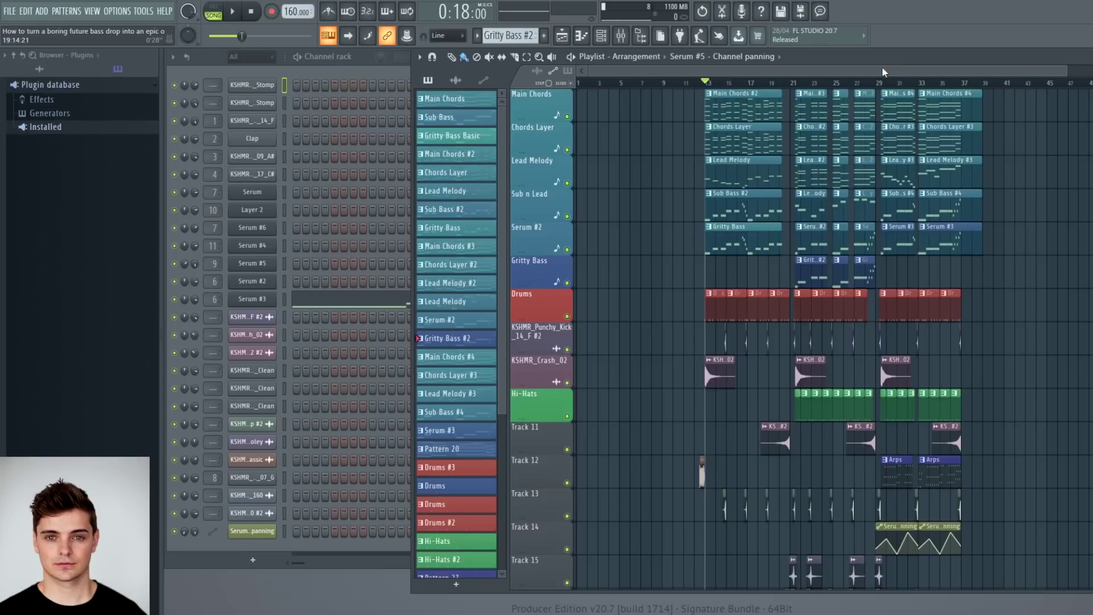
Step: Play the arrangement from bar 21
left_click(801, 84)
scroll(802, 86, "up", 3)
scroll(803, 85, "up", 2)
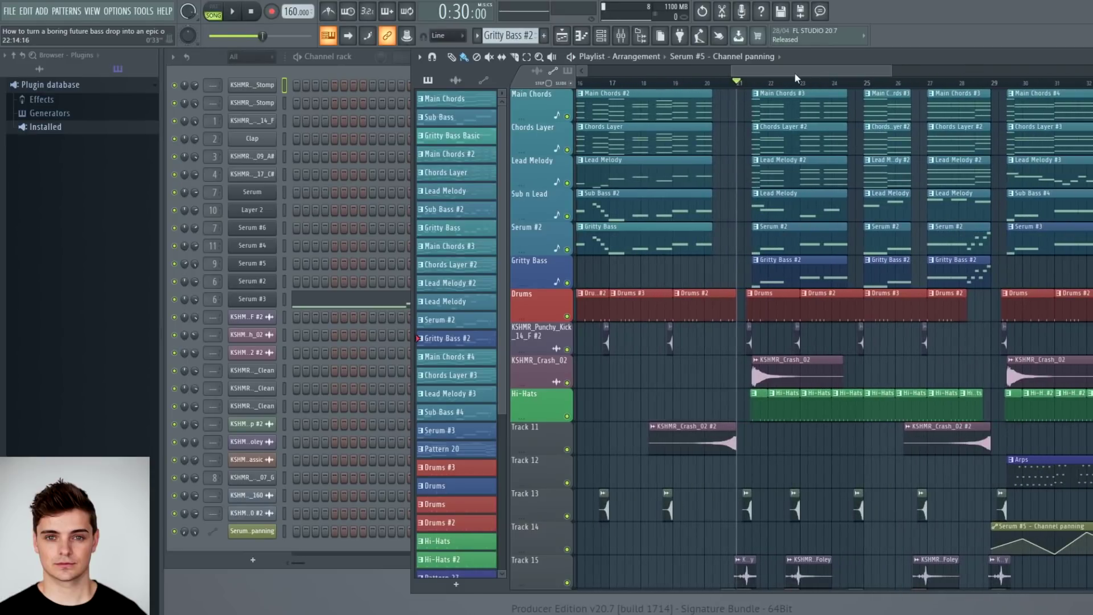
scroll(808, 80, "up", 2)
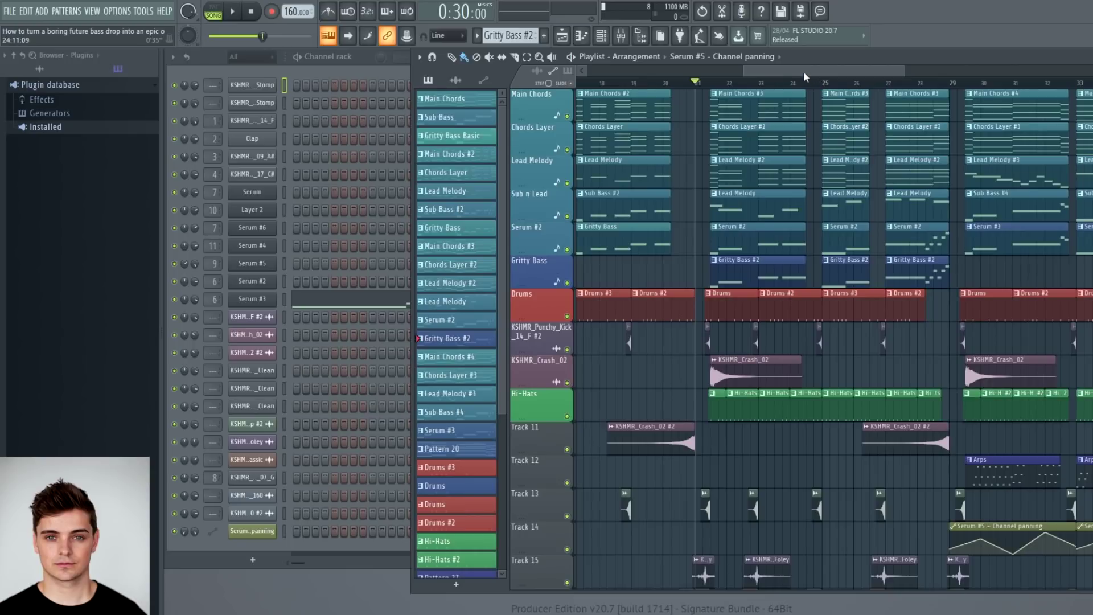
left_click_drag(801, 67, 812, 73)
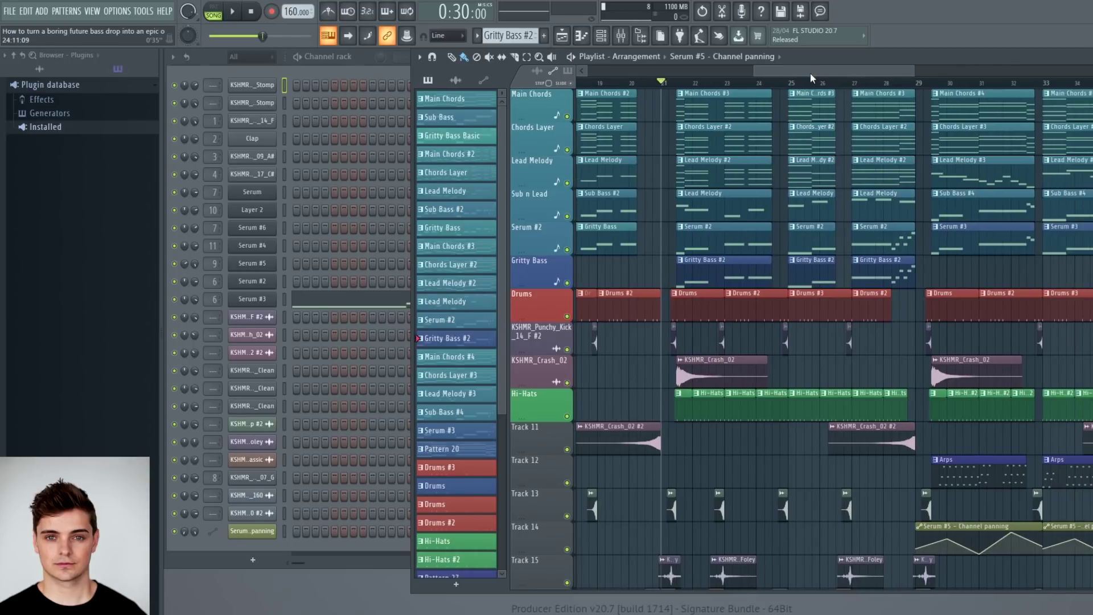
key("space")
left_click_drag(801, 67, 808, 73)
key("space")
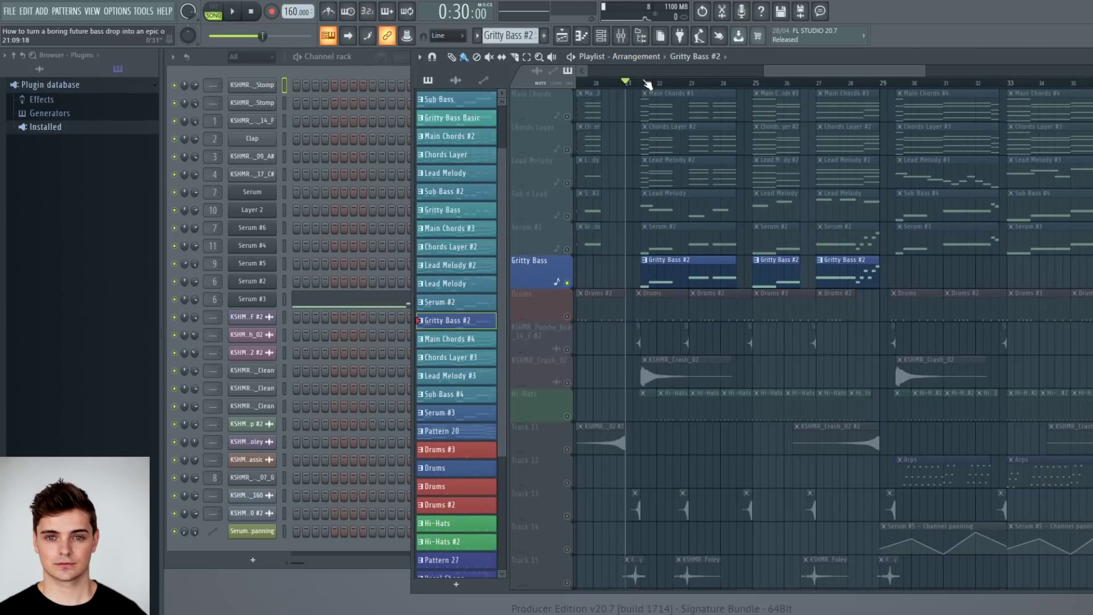
Step: Play the soloed Gritty Bass track from the start of its first Gritty Bass #2 clip
left_click(647, 84)
scroll(646, 84, "up", 3)
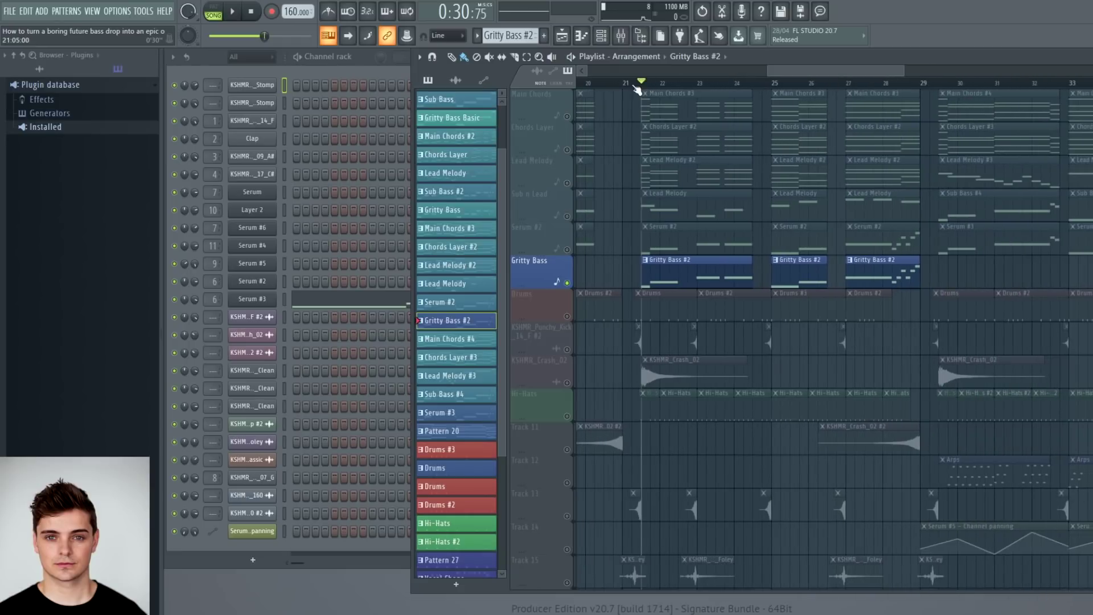
key("space")
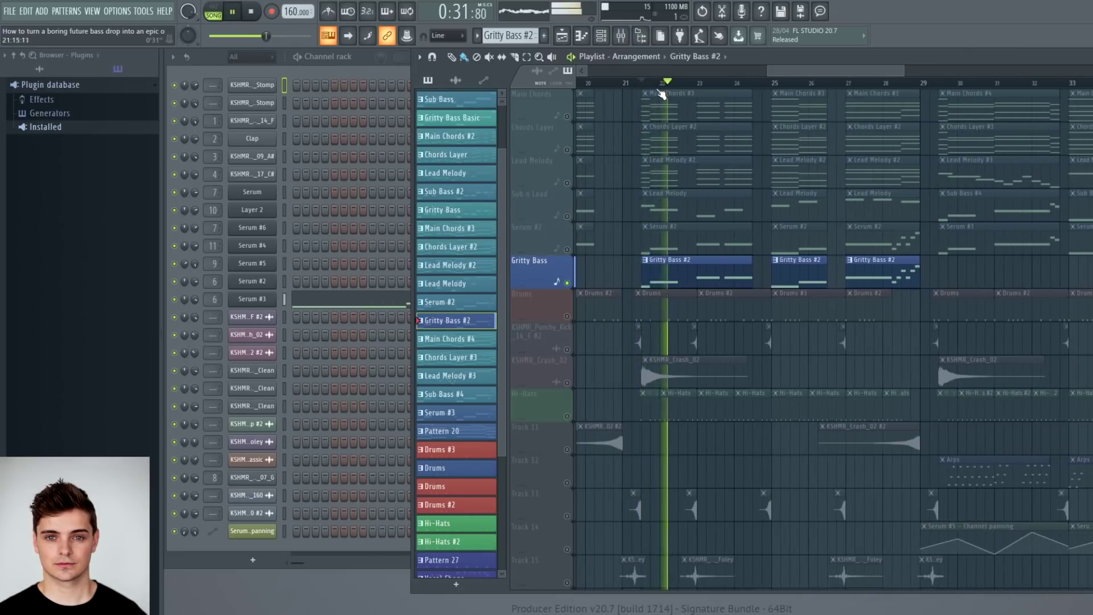
left_click_drag(786, 71, 790, 70)
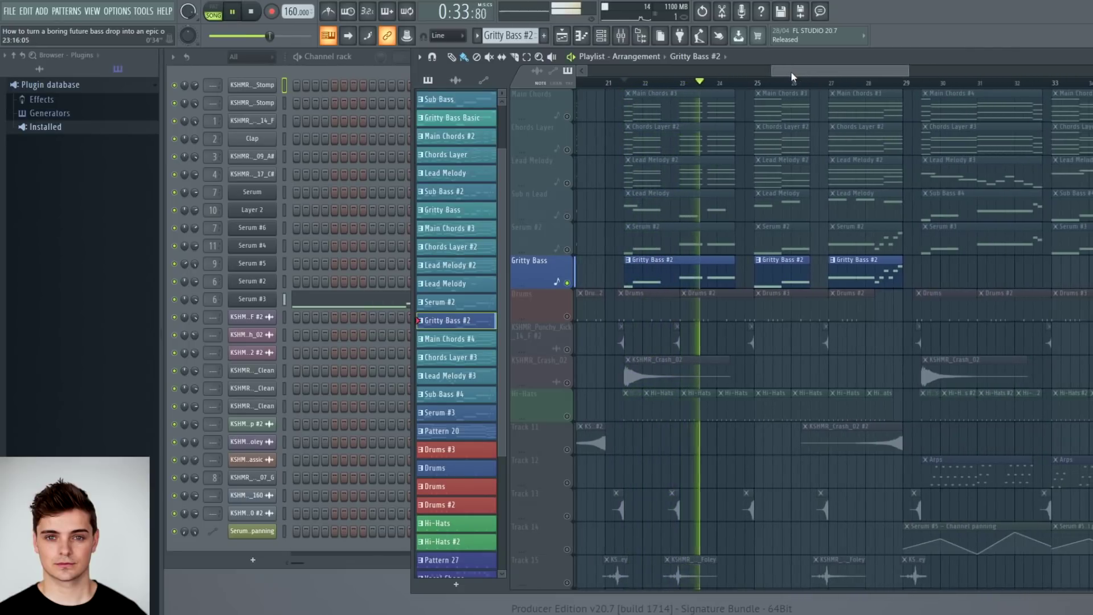
key("space")
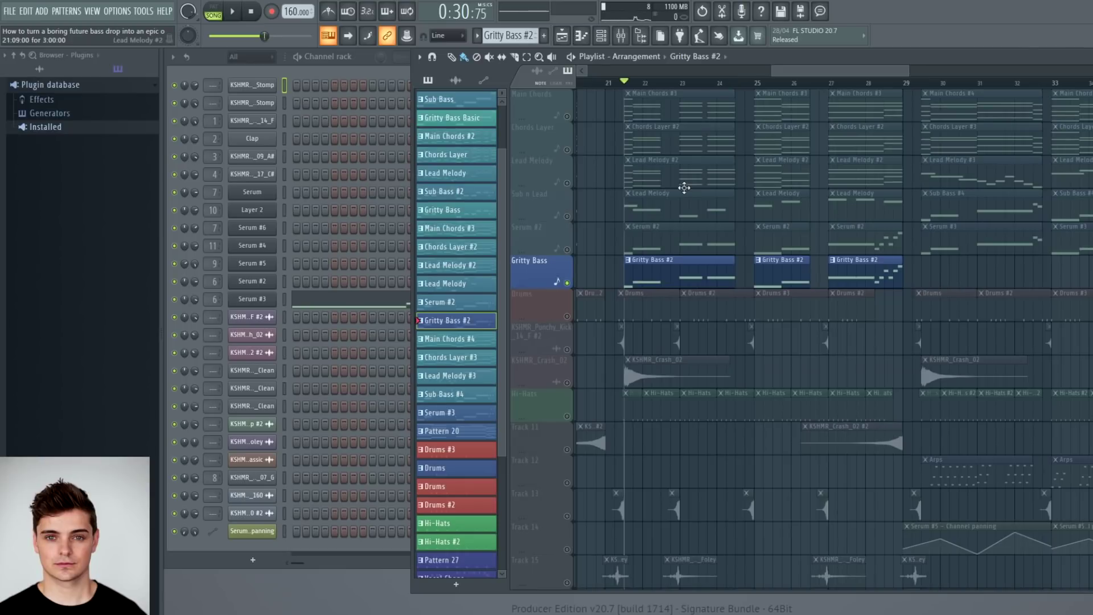
Step: Unsolo the Gritty Bass track and play the full mix from the start of its first clip
right_click(567, 283)
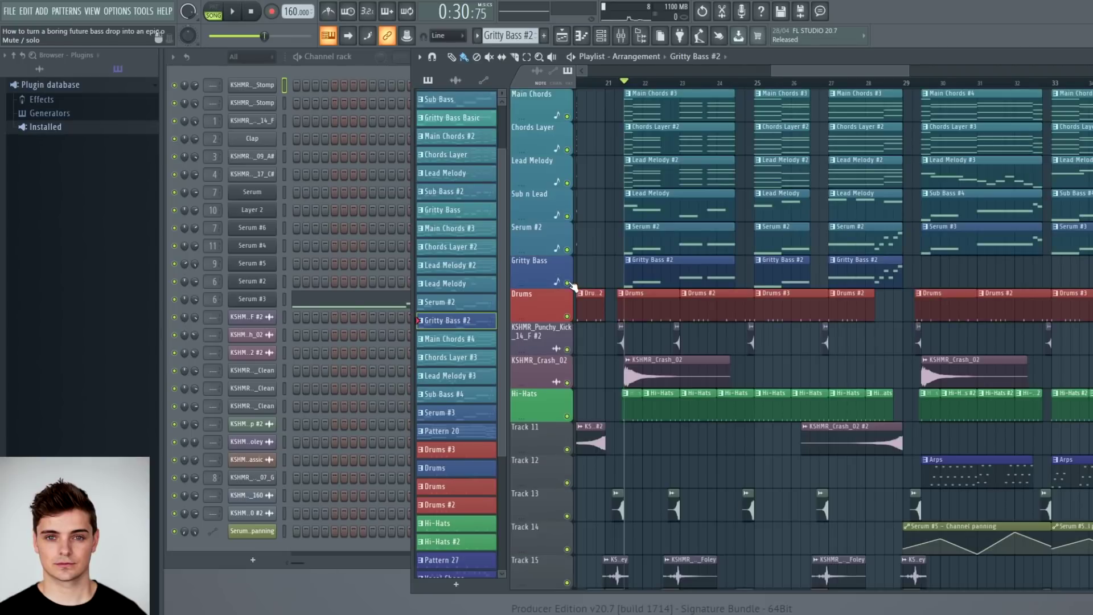
key("space")
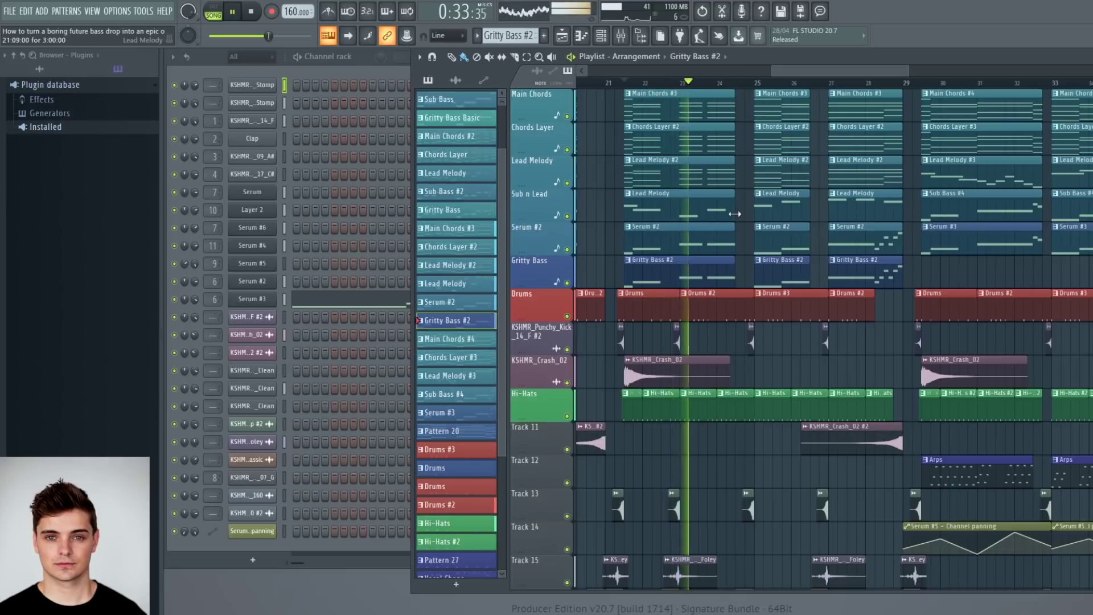
key("space")
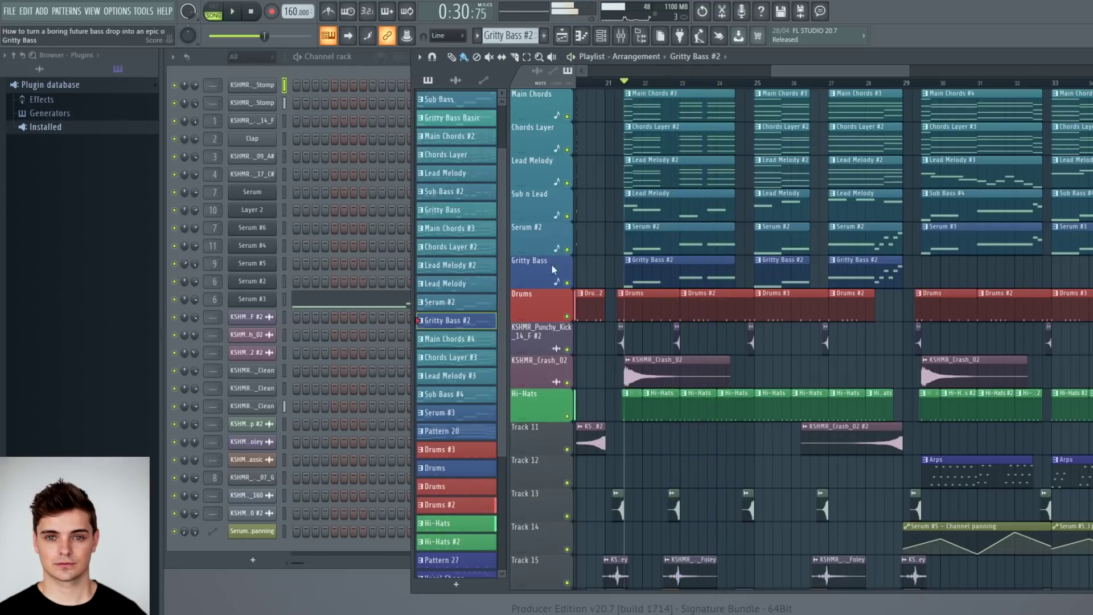
Step: Mute the Gritty Bass track and play the section without it
left_click(568, 283)
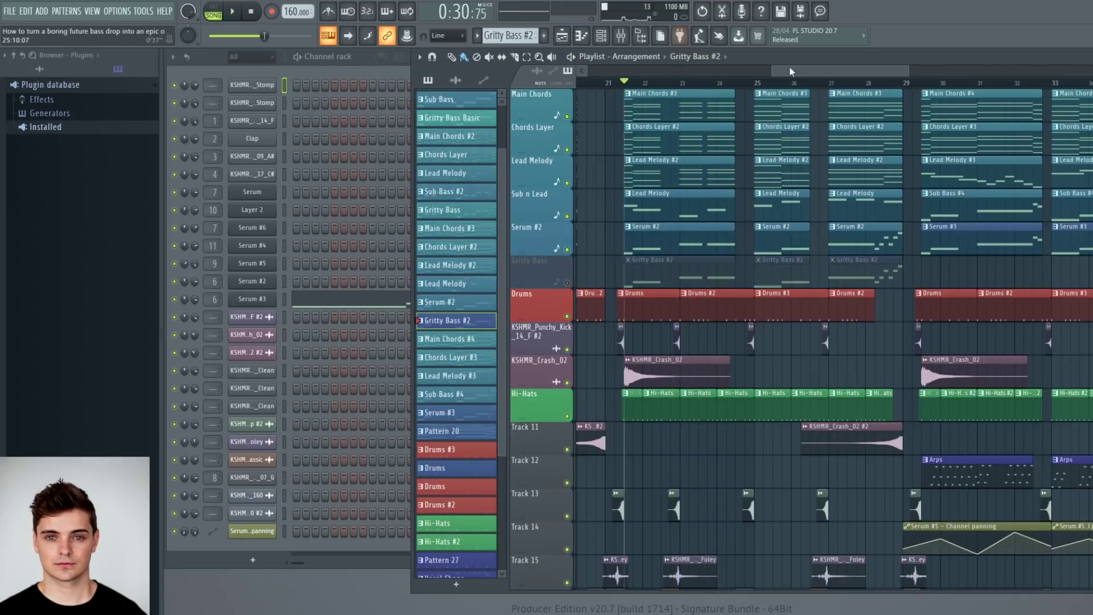
key("space")
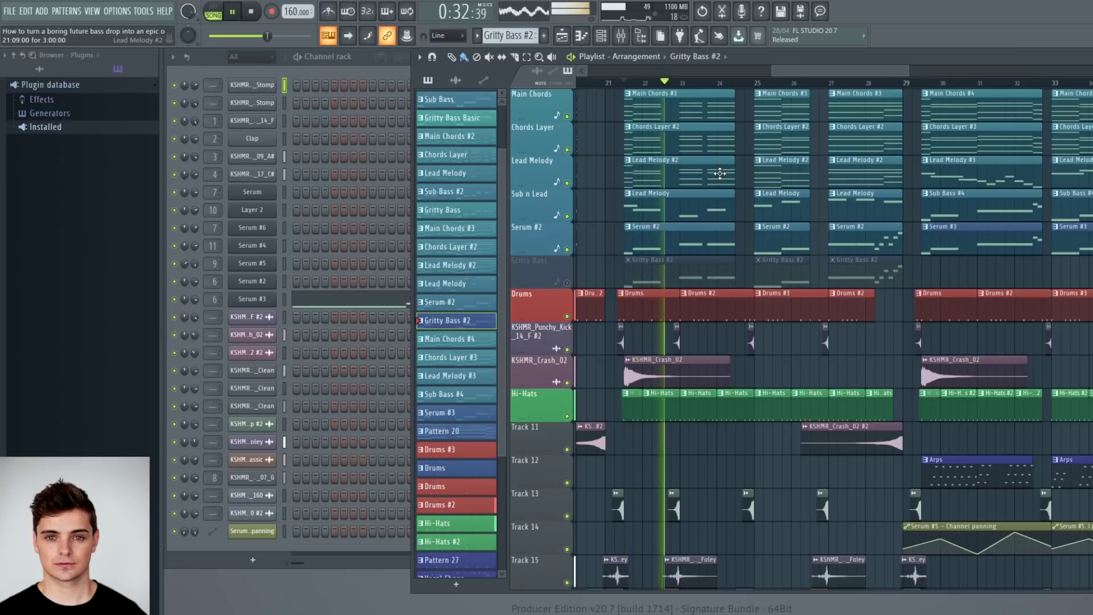
key("space")
Step: Unmute the Gritty Bass track and play the full mix from bar 23
left_click(568, 283)
left_click(680, 82)
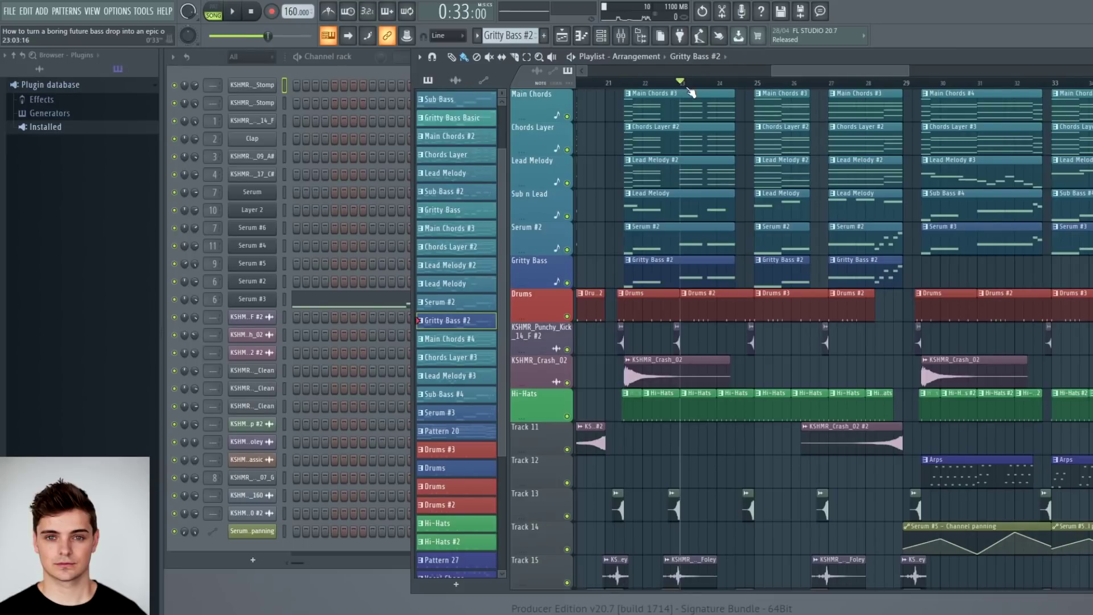
key("space")
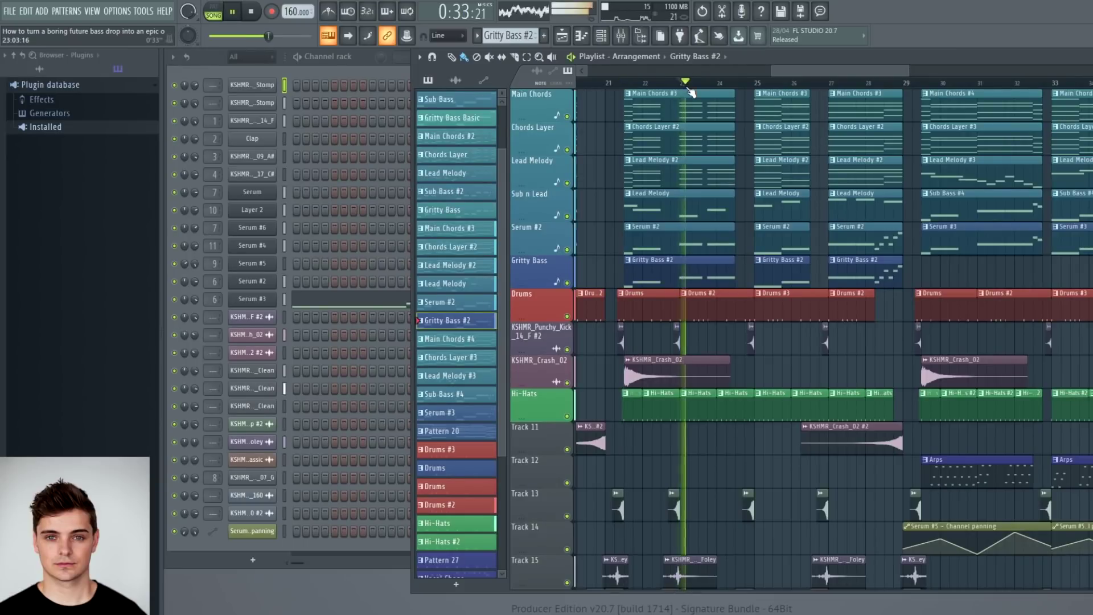
key("space")
Step: Solo the Gritty Bass track and play it alone from bar 23
right_click(567, 283)
key("space")
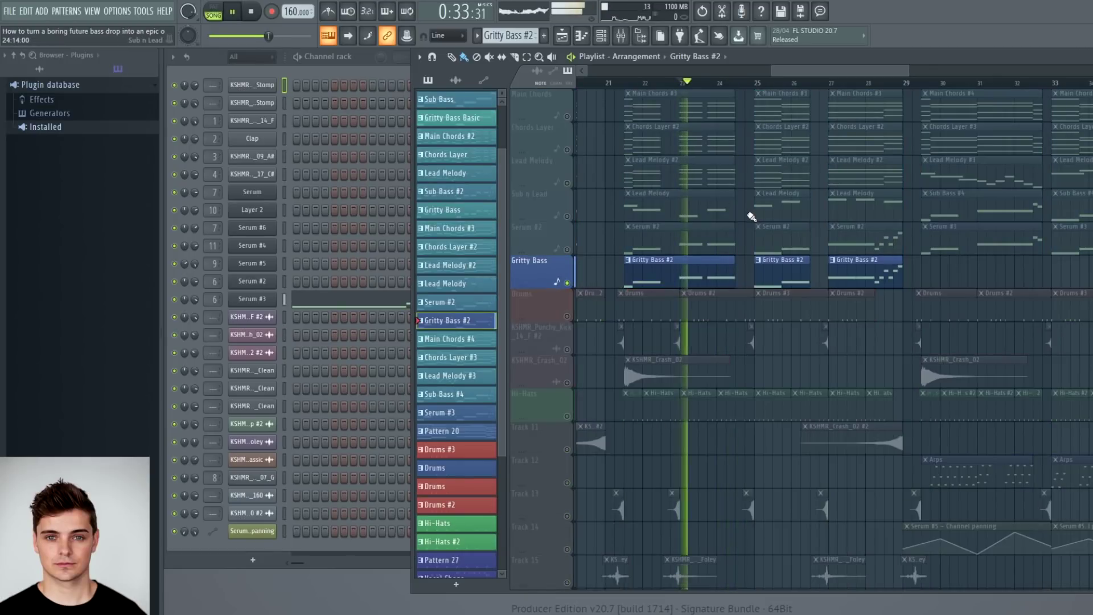
key("space")
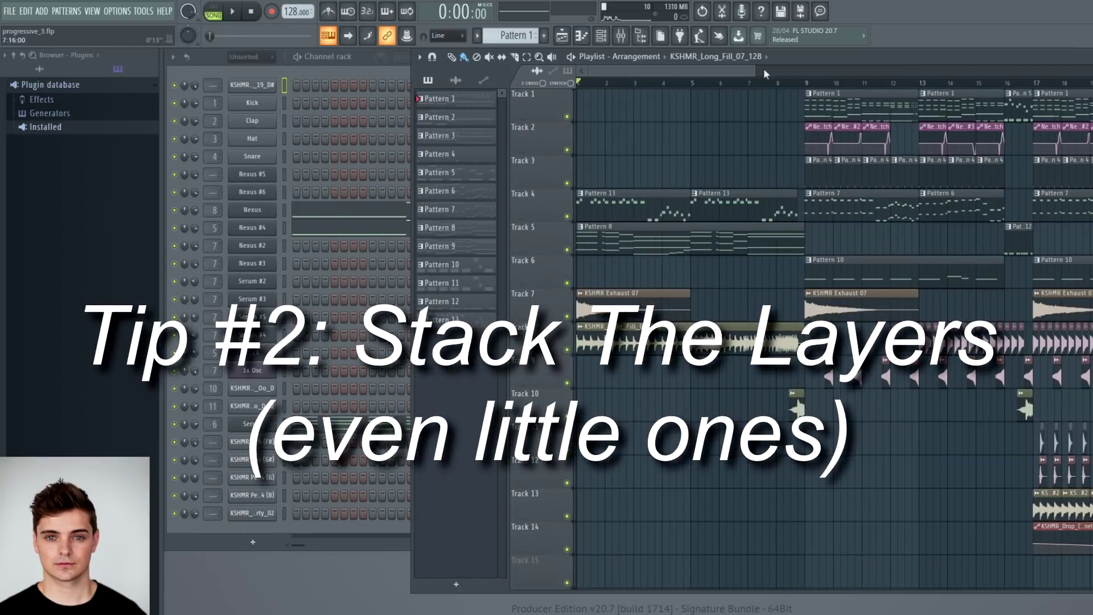
Step: Select Pattern 7 from its first clip on Track 4 and bring its layered channels in the Channel rack to the front
left_click_drag(754, 70, 866, 76)
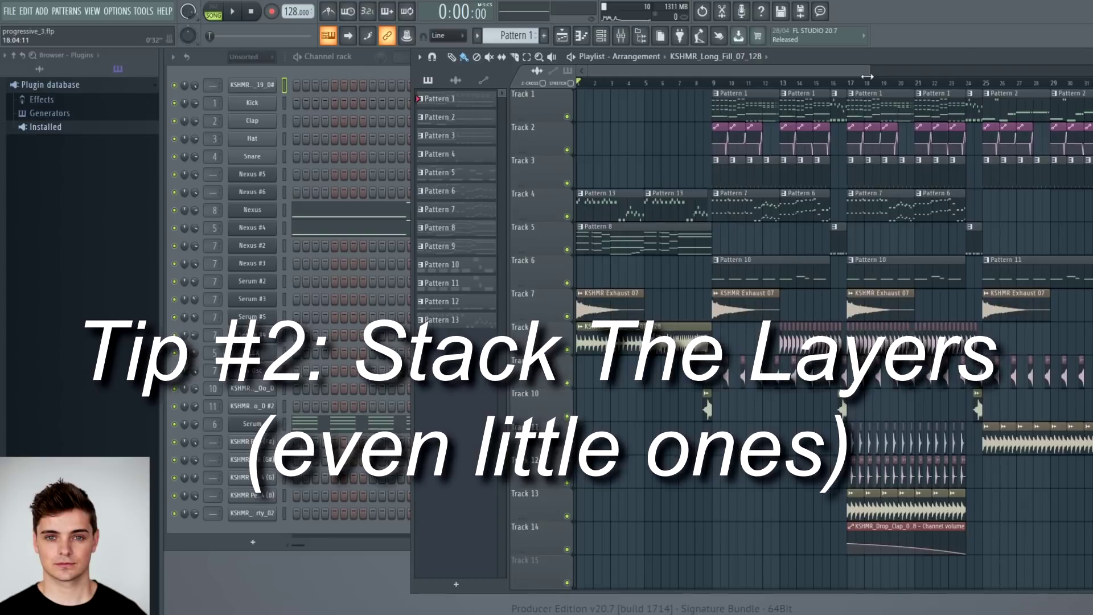
left_click(760, 105)
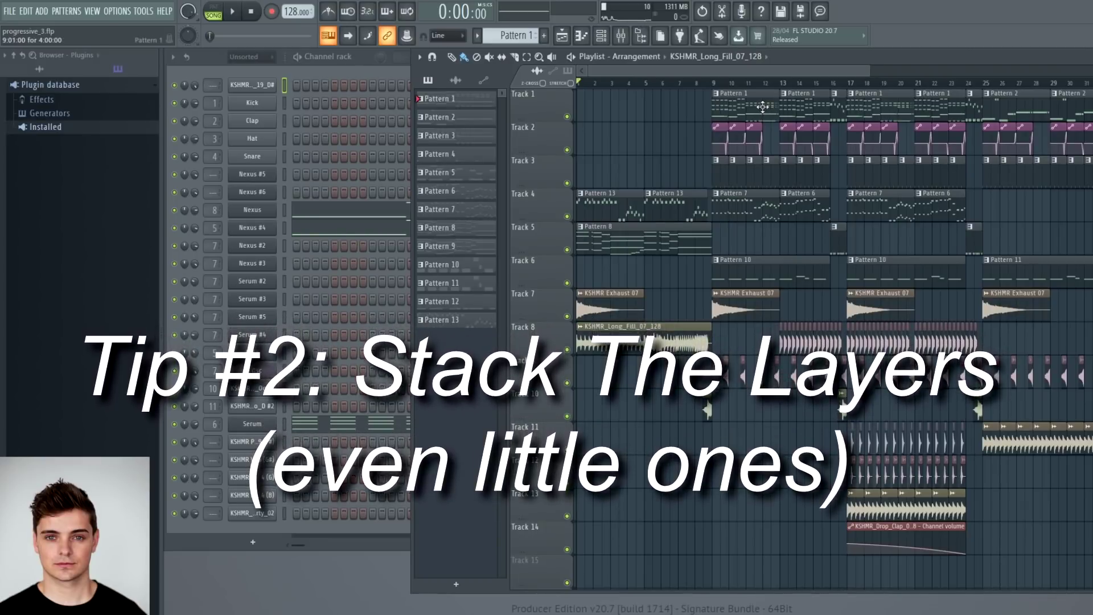
left_click(755, 211)
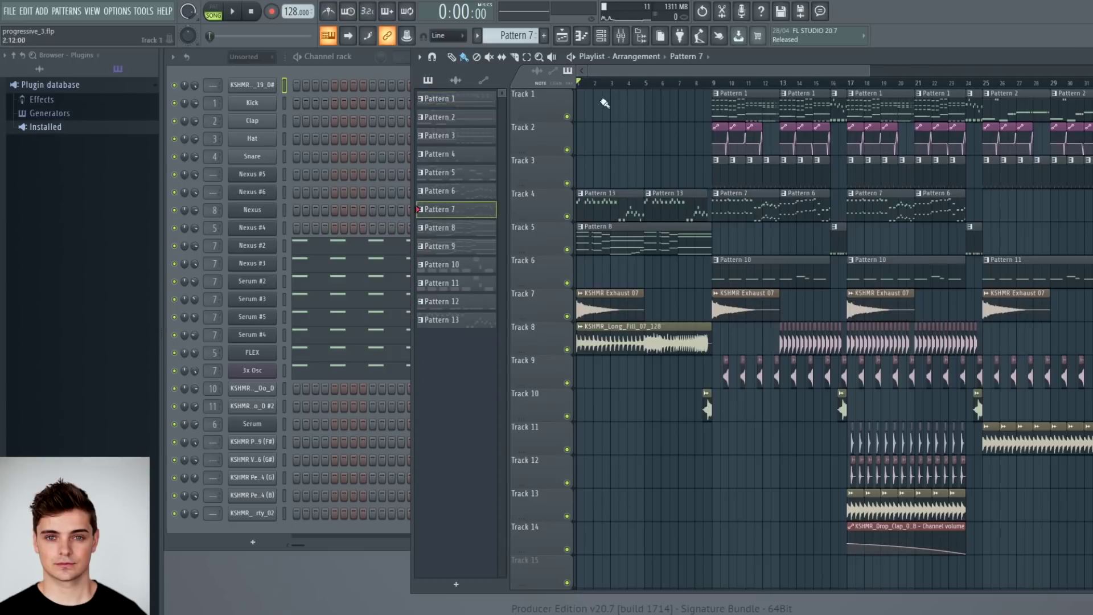
left_click(371, 64)
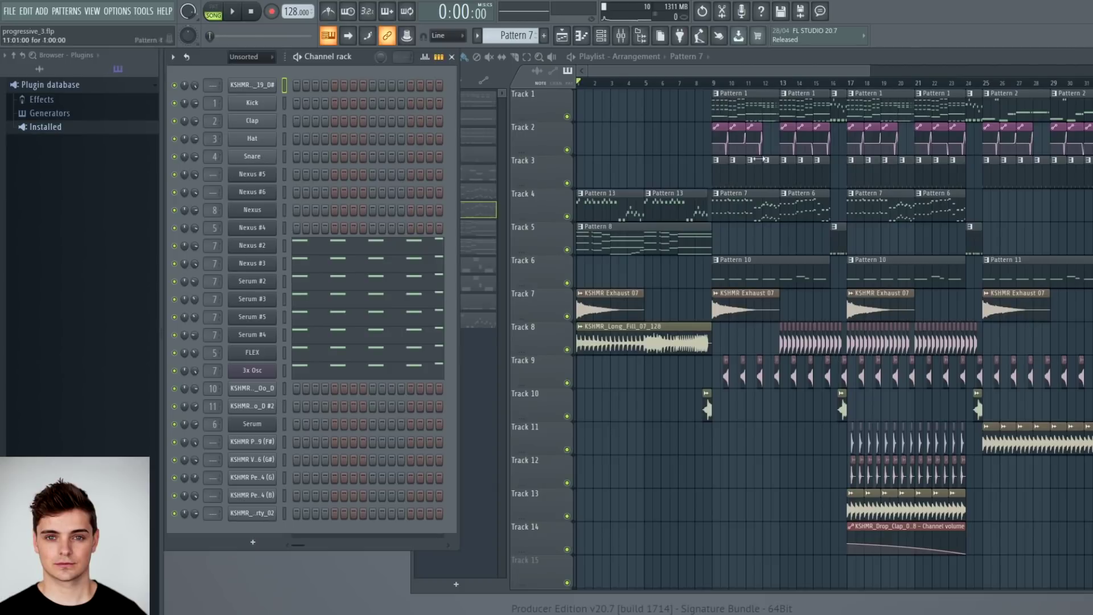
Step: Play the arrangement of progressive_3.flp from bar 9, where Pattern 7 begins
left_click(709, 85)
key("space")
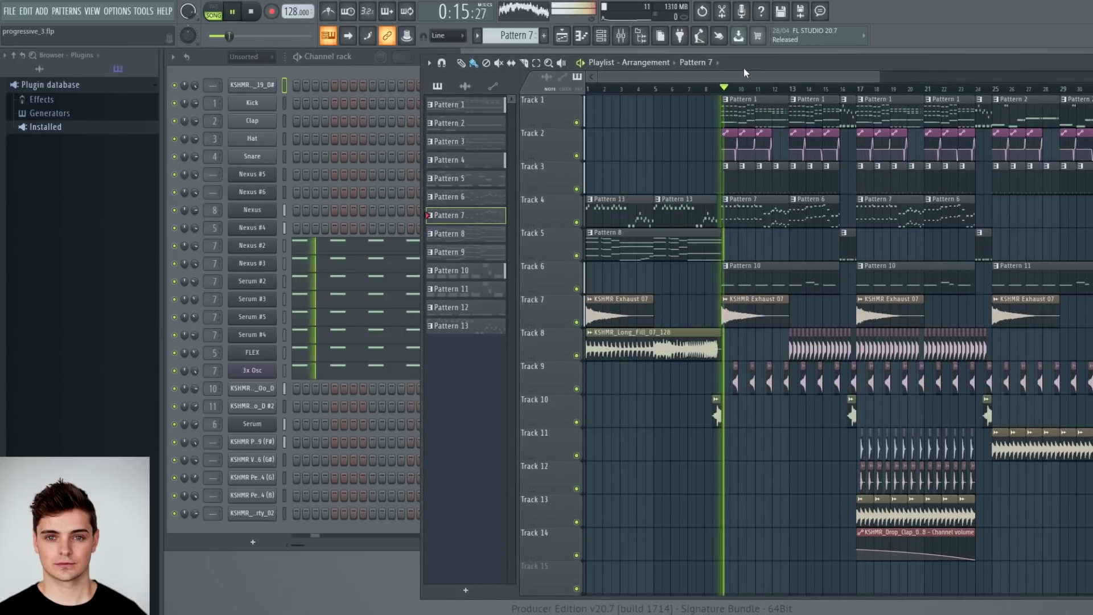
left_click_drag(753, 74, 780, 74)
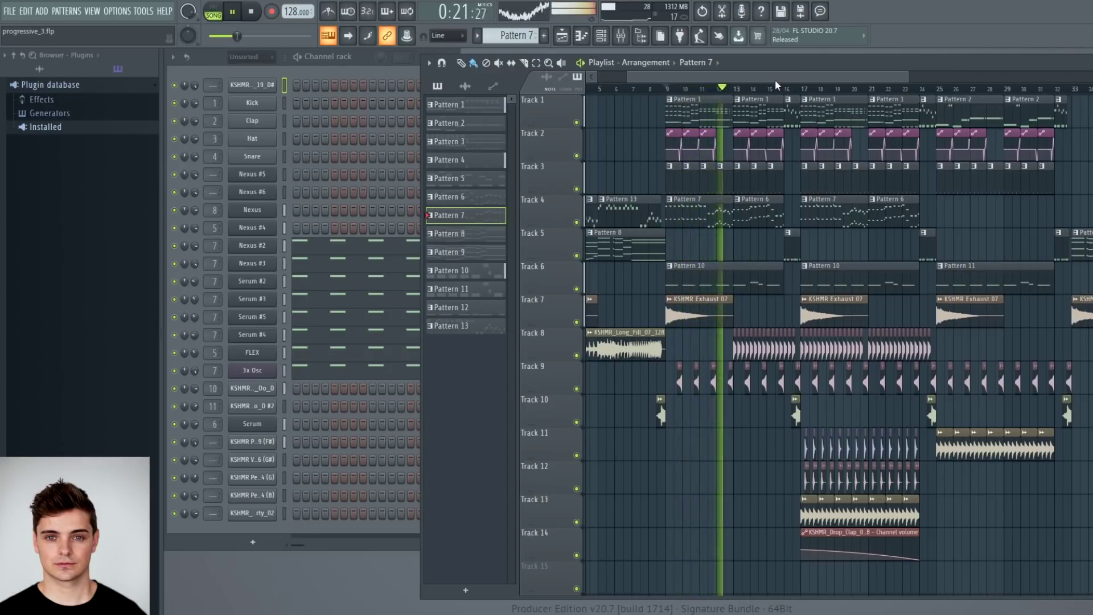
key("space")
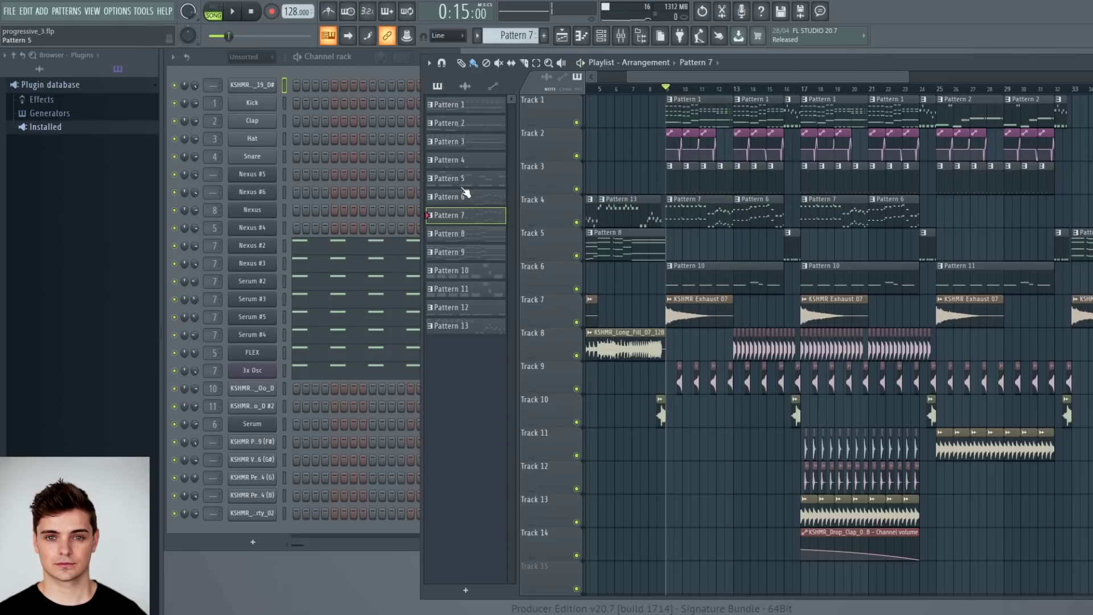
Step: Solo the Nexus #2 channel, switch playback to pattern mode and listen to that layer of Pattern 7
right_click(176, 246)
left_click(222, 13)
left_click(228, 13)
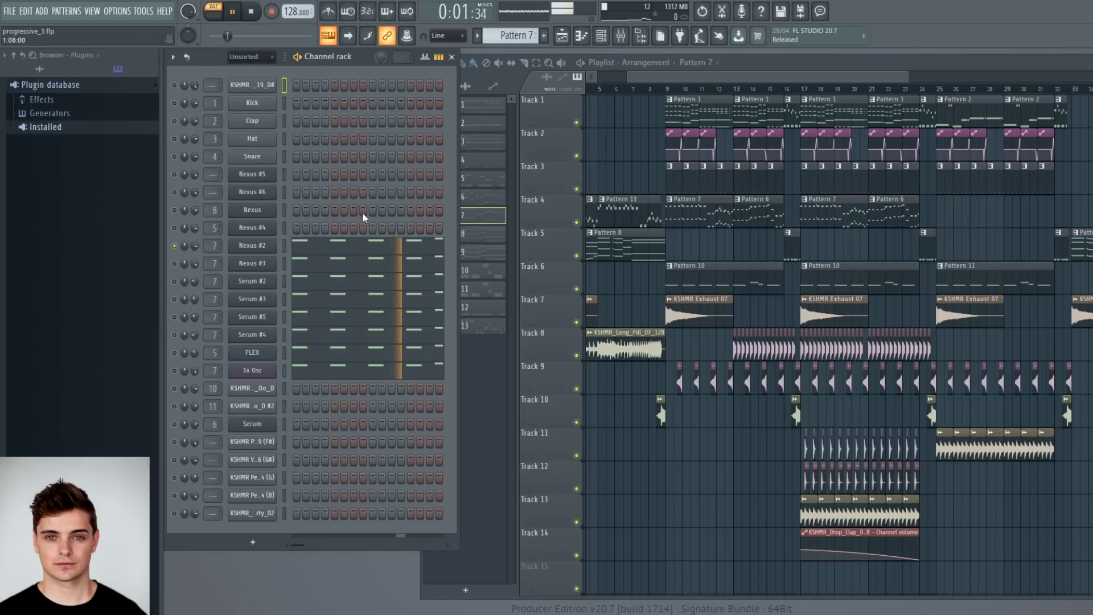
key("space")
key("space")
key("space")
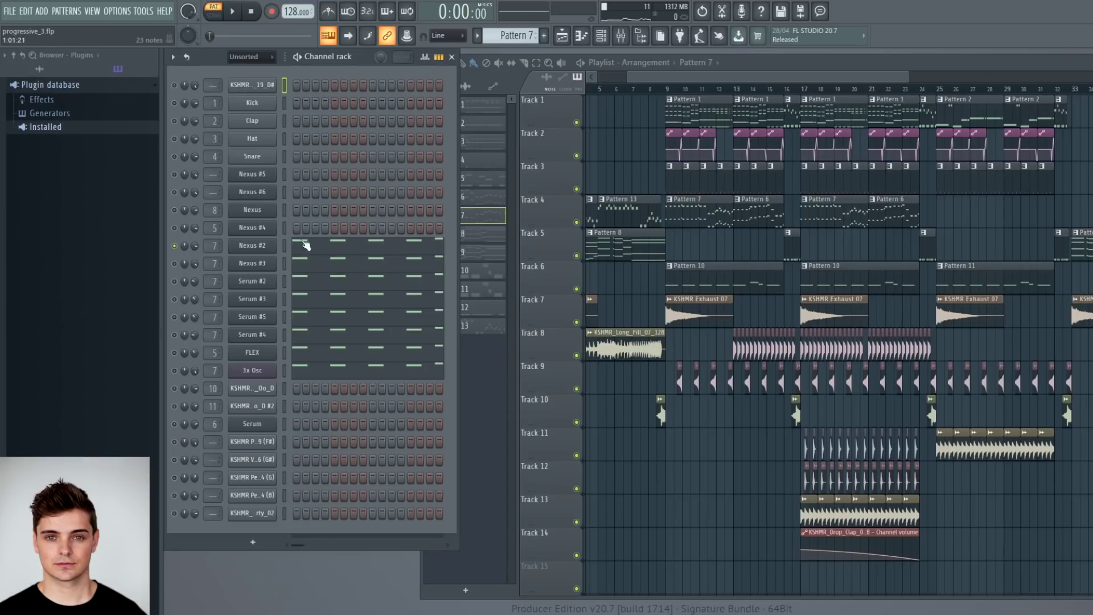
Step: Solo the Nexus #3 and Serum #2 channels one at a time and play Pattern 7 with each
left_click(175, 264, "ctrl")
key("space")
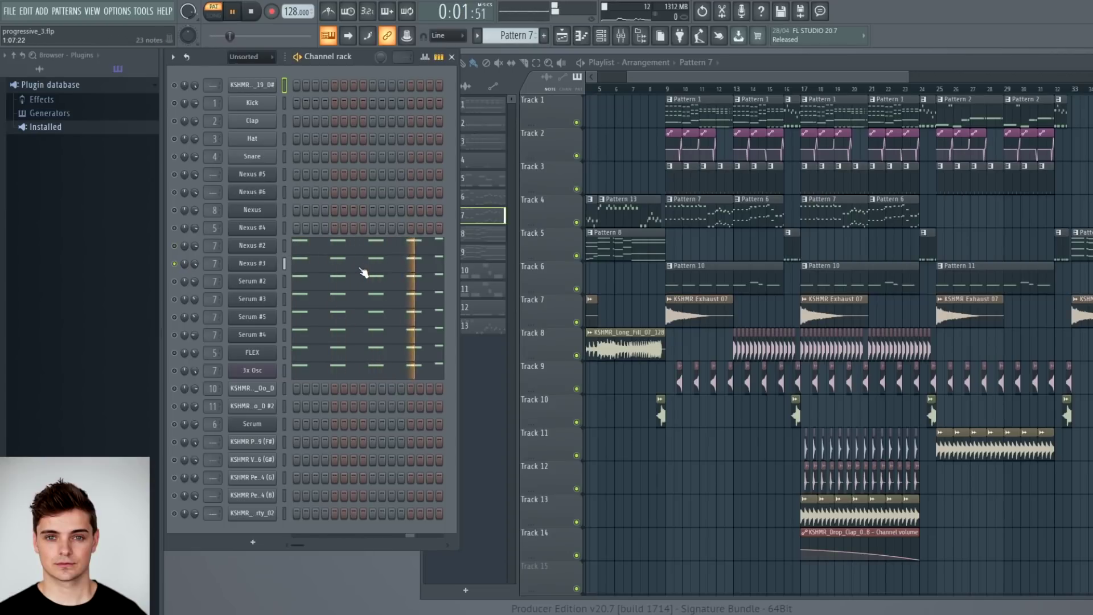
left_click(174, 281, "ctrl")
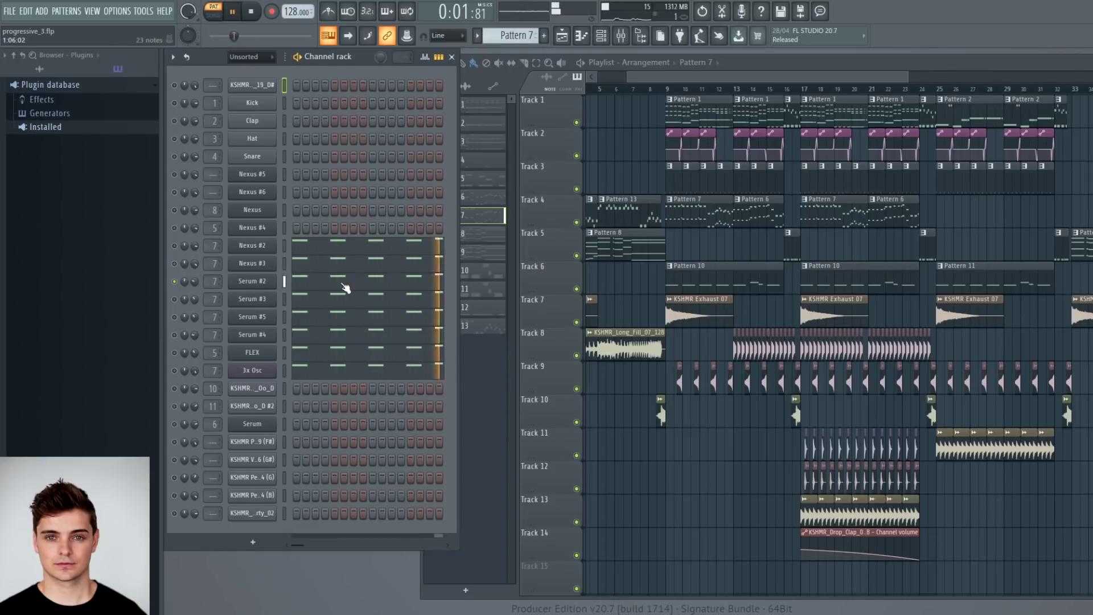
key("space")
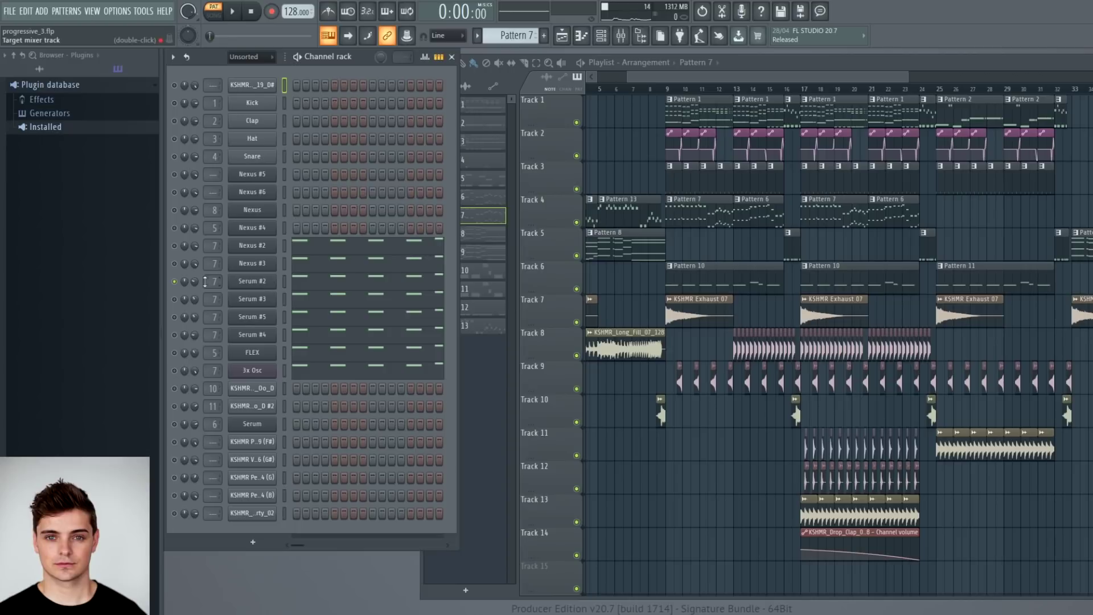
Step: Solo the Serum #3 and Serum #5 channels one at a time and play Pattern 7 with each
right_click(176, 302)
key("space")
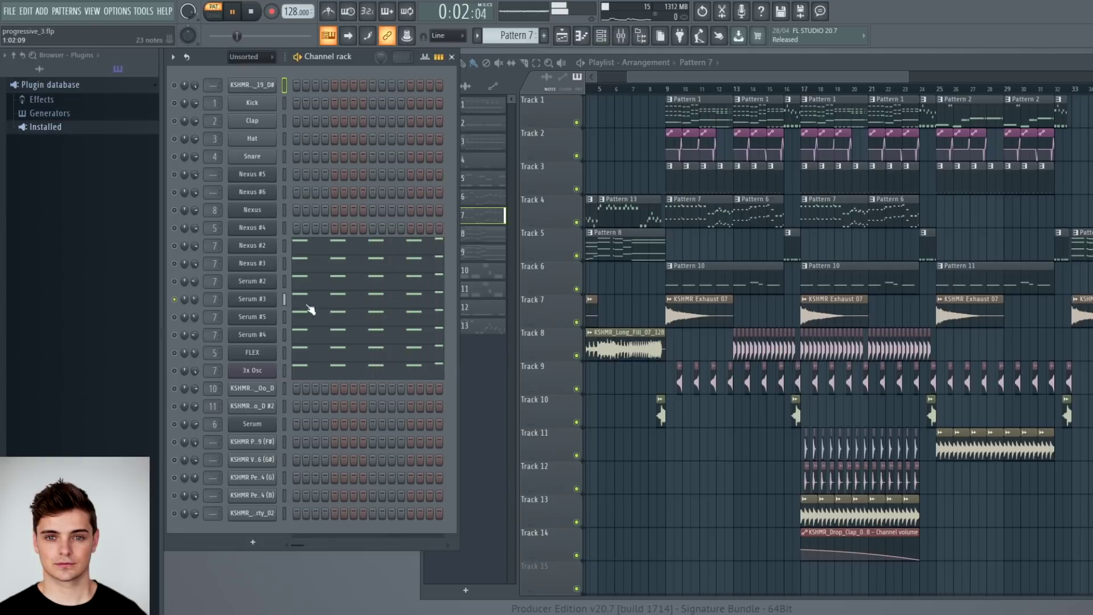
key("space")
right_click(175, 316)
key("space")
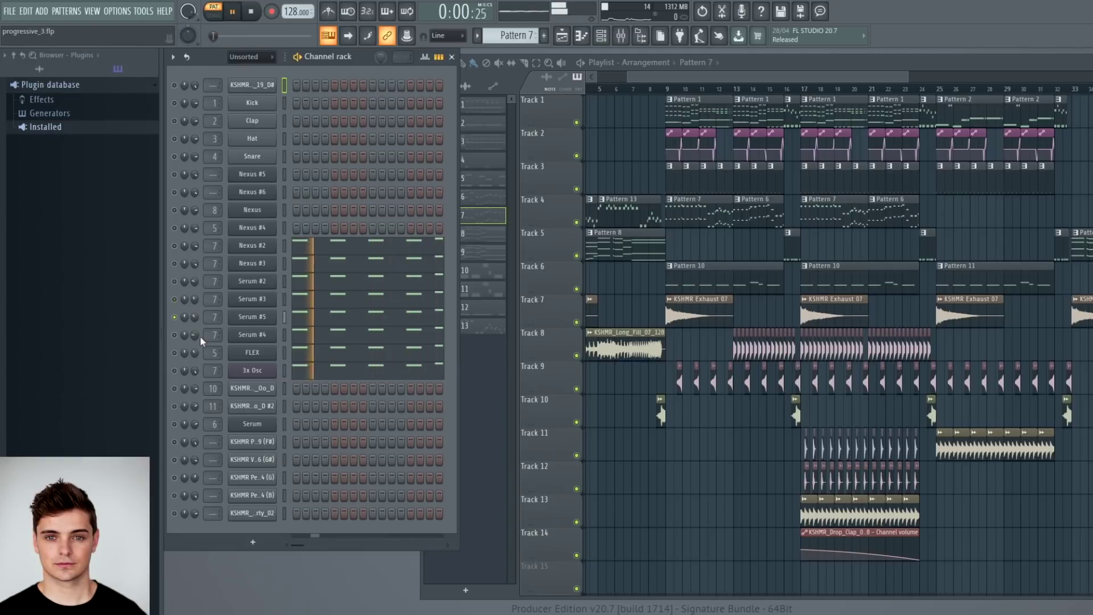
key("space")
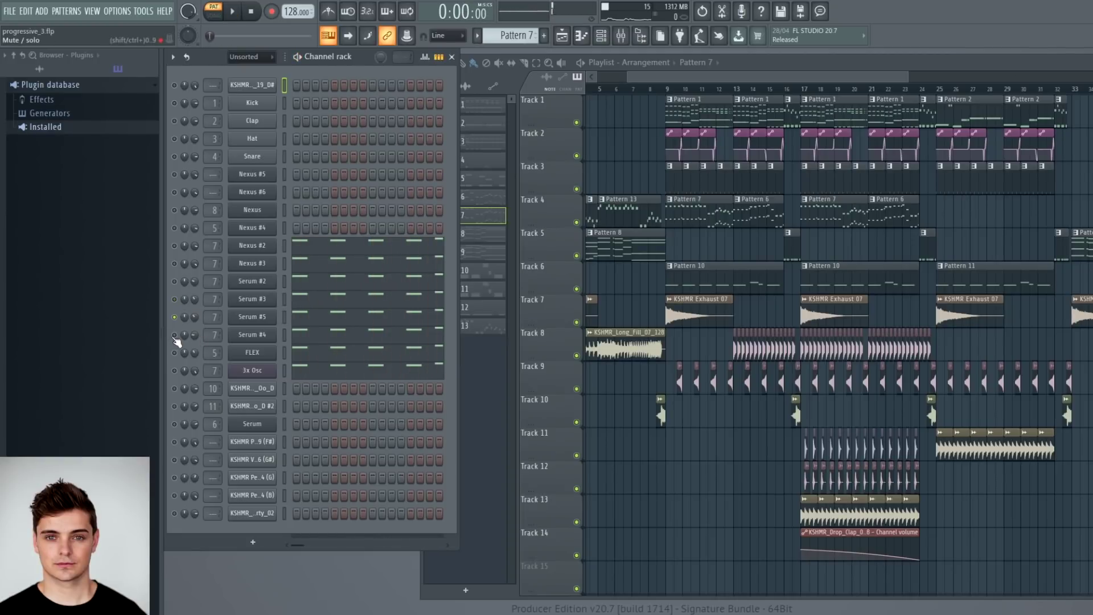
Step: Play Pattern 7 with the Serum #4 and FLEX channels soloed in turn, and finish with 3x Osc soloed
right_click(174, 335)
key("space")
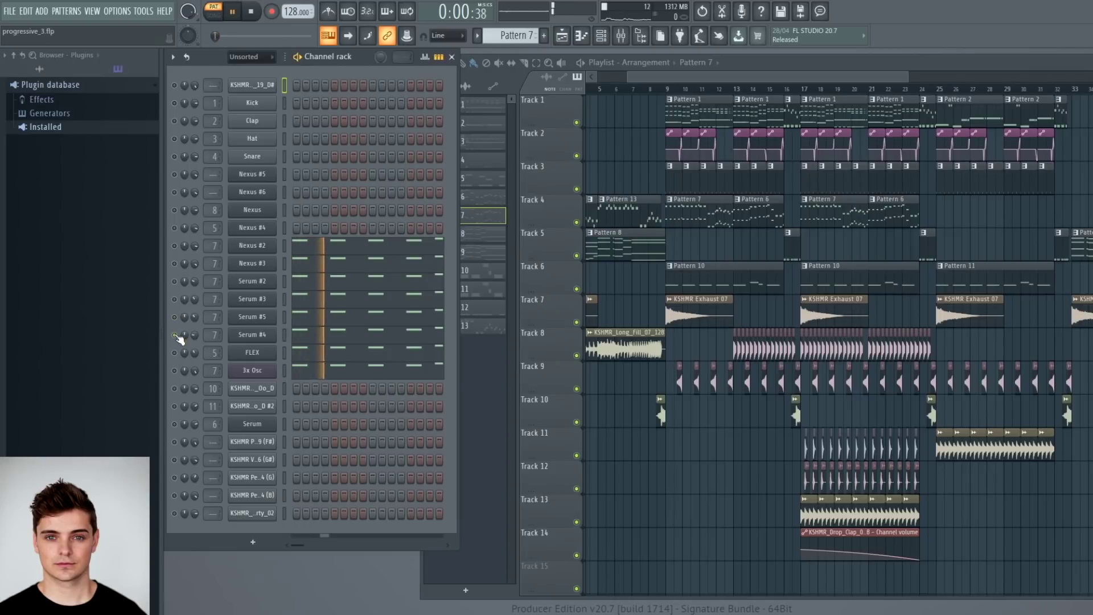
key("space")
right_click(175, 353)
key("space")
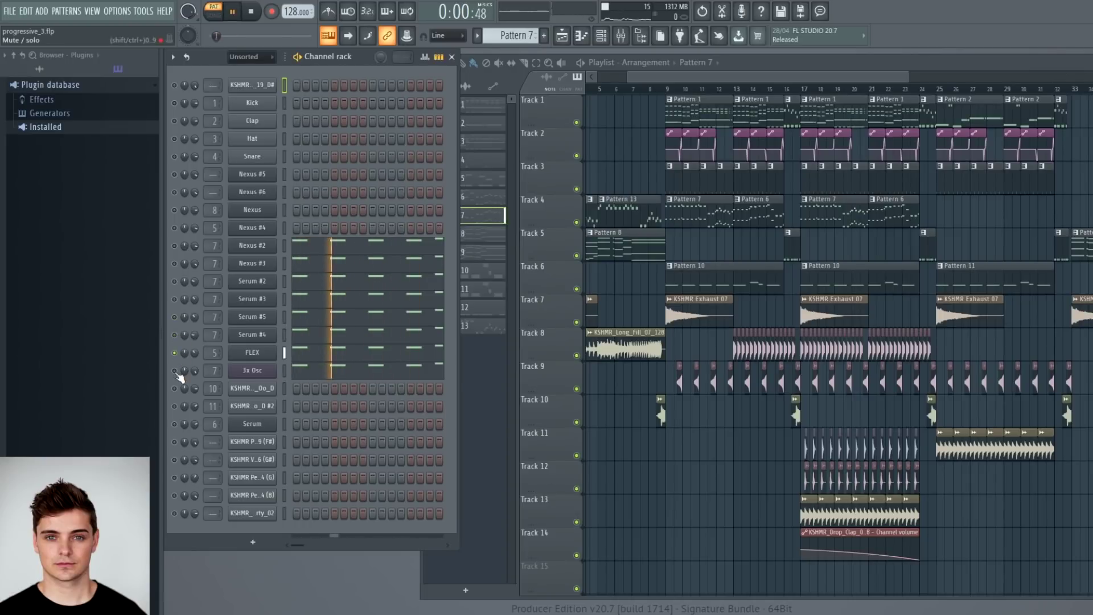
key("space")
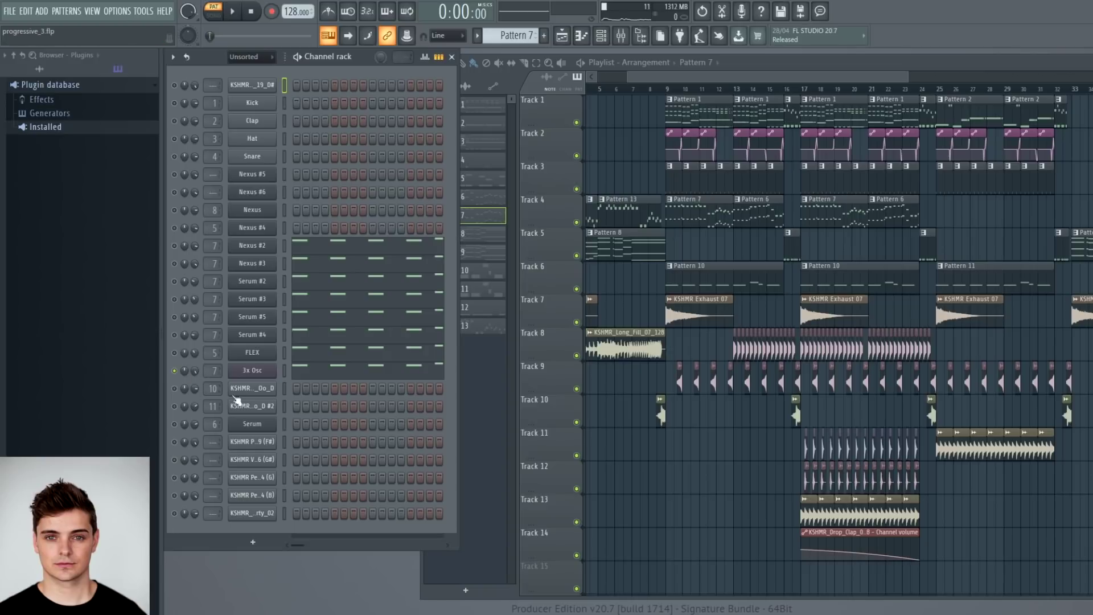
Step: Play Pattern 7 with 3x Osc soloed, and play it again with only the Nexus #2 channel soloed
key("space")
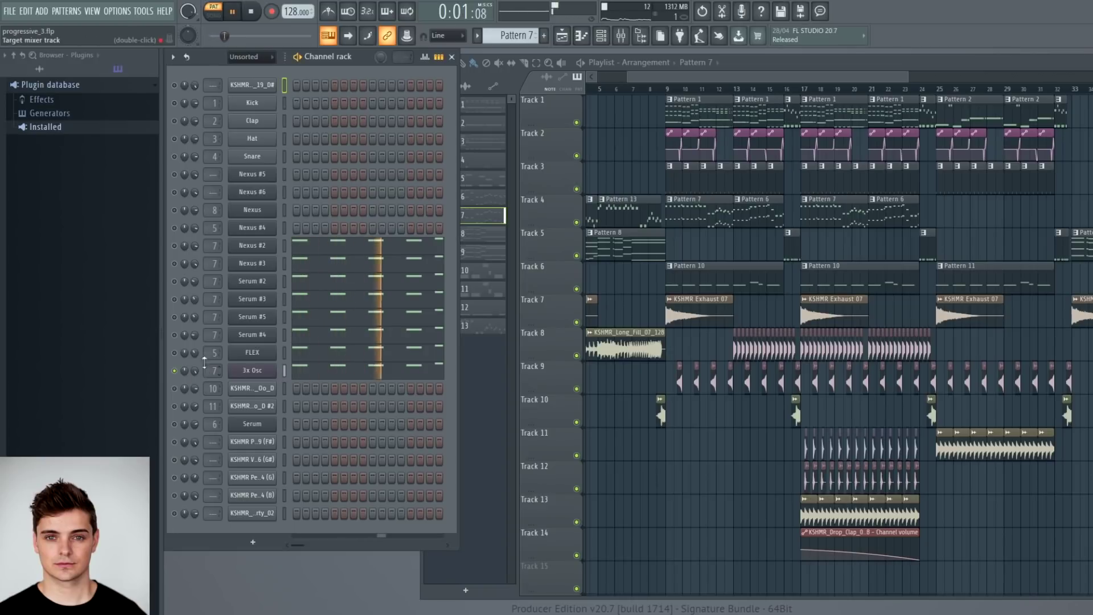
key("space")
right_click(175, 245)
key("space")
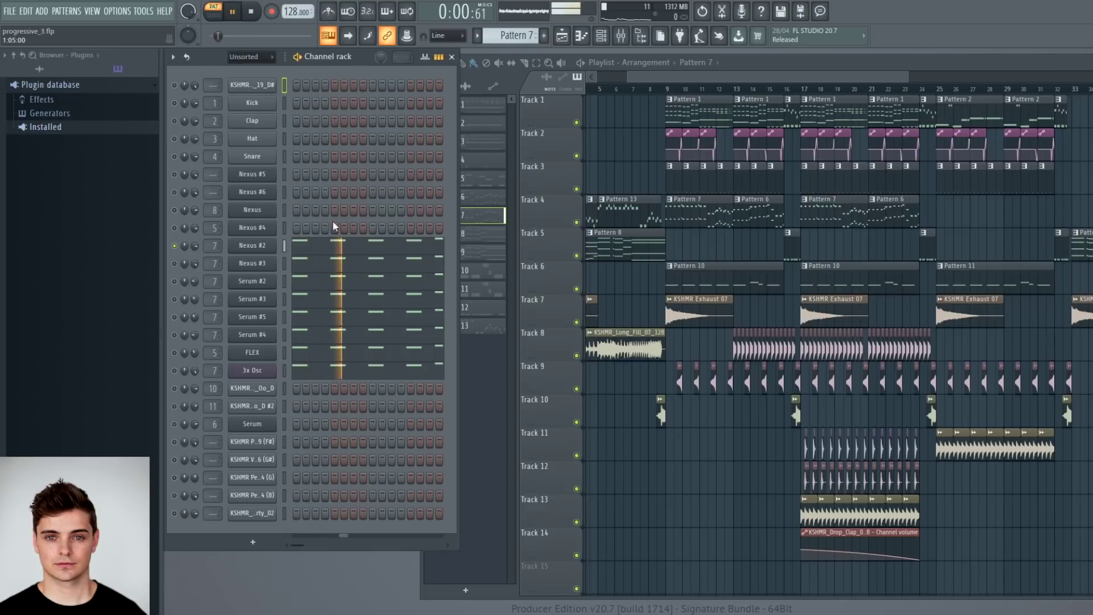
key("space")
Step: Unmute Nexus #3, Serum #2, #3, #5 and #4, FLEX and 3x Osc alongside Nexus #2 and play the combined Pattern 7 layers
left_click(174, 263)
left_click(175, 282)
left_click(175, 299)
left_click(175, 318)
left_click(175, 335)
left_click(174, 352)
left_click(175, 370)
key("space")
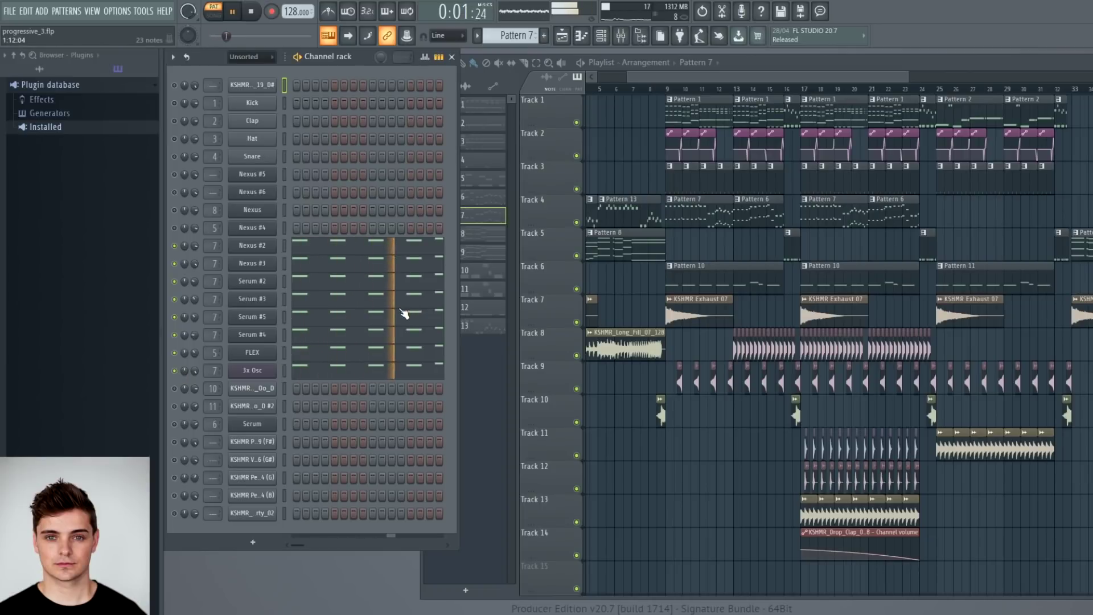
key("space")
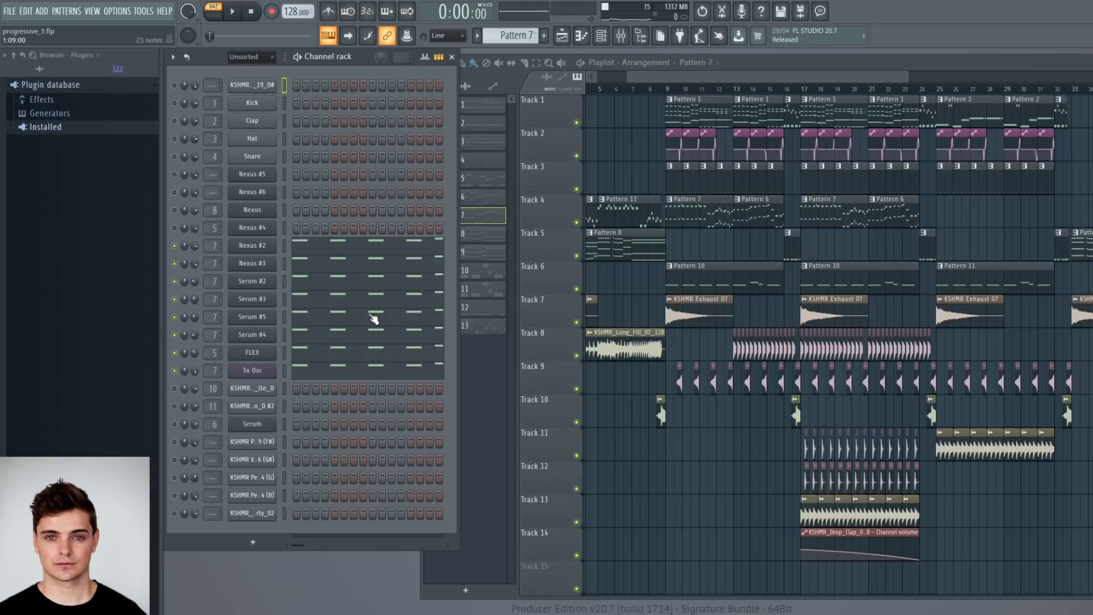
Step: Unmute all the channels and play the full arrangement in song mode from bar 9
right_click(174, 246)
right_click(174, 246)
left_click(667, 88)
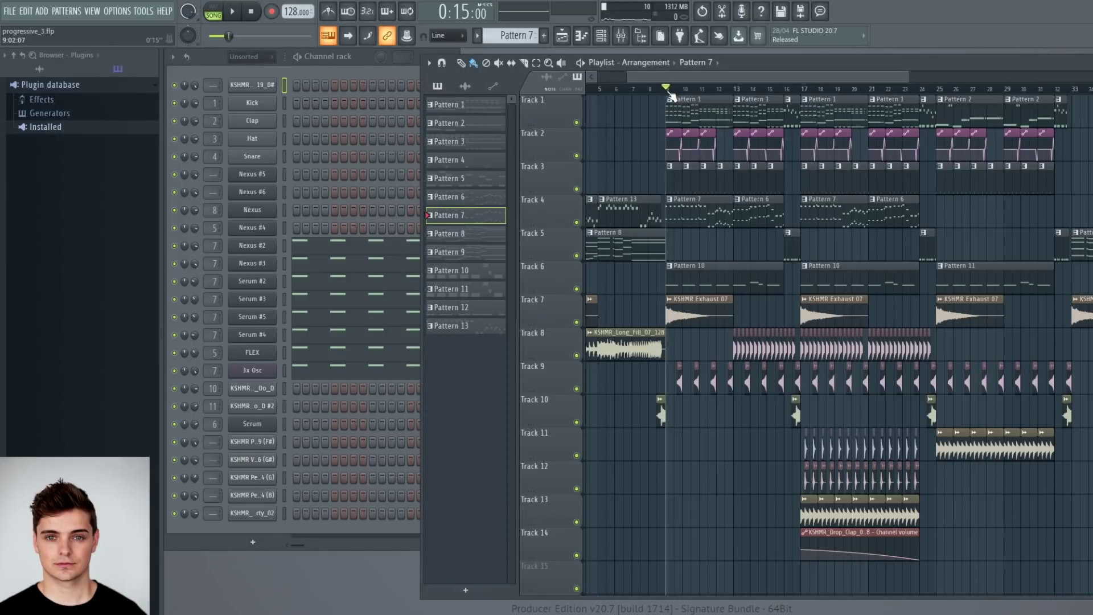
key("space")
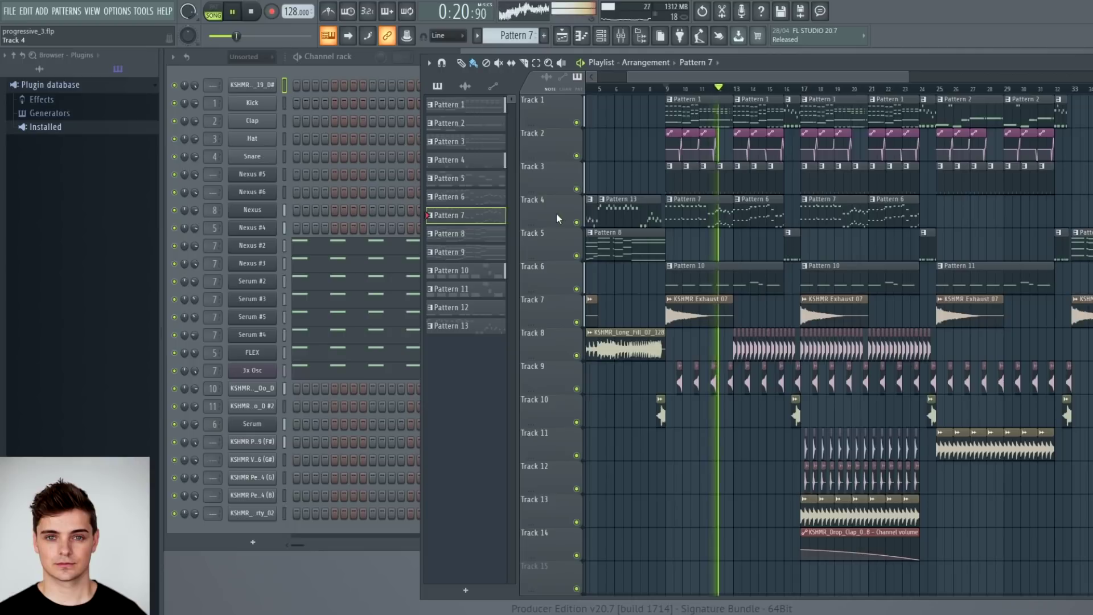
key("space")
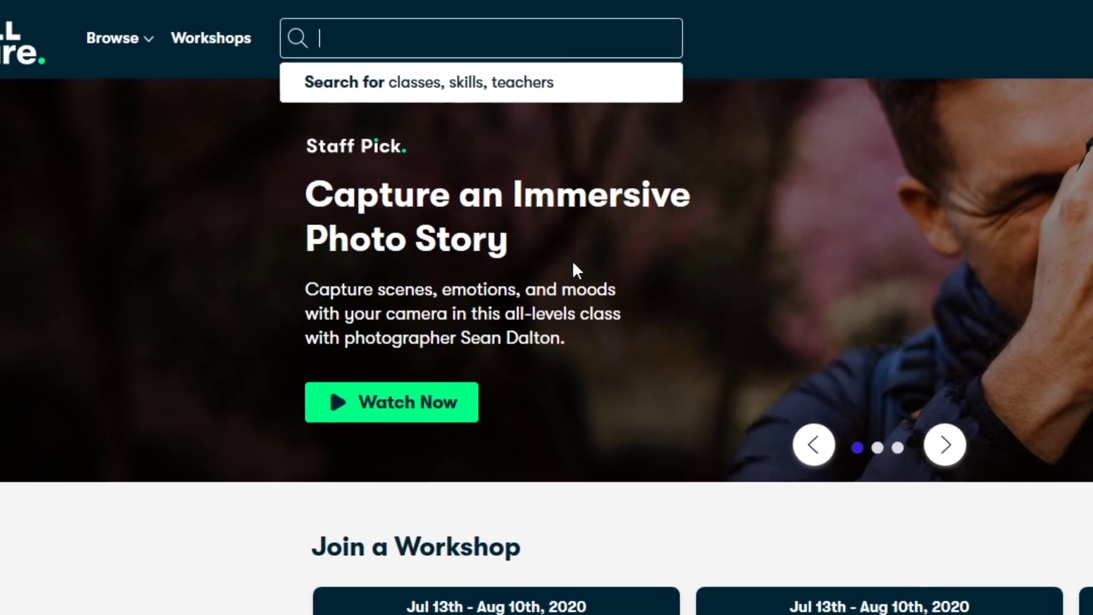
Step: Switch to Skillshare, search for "fl studio" and browse the listed classes
type("fl studio")
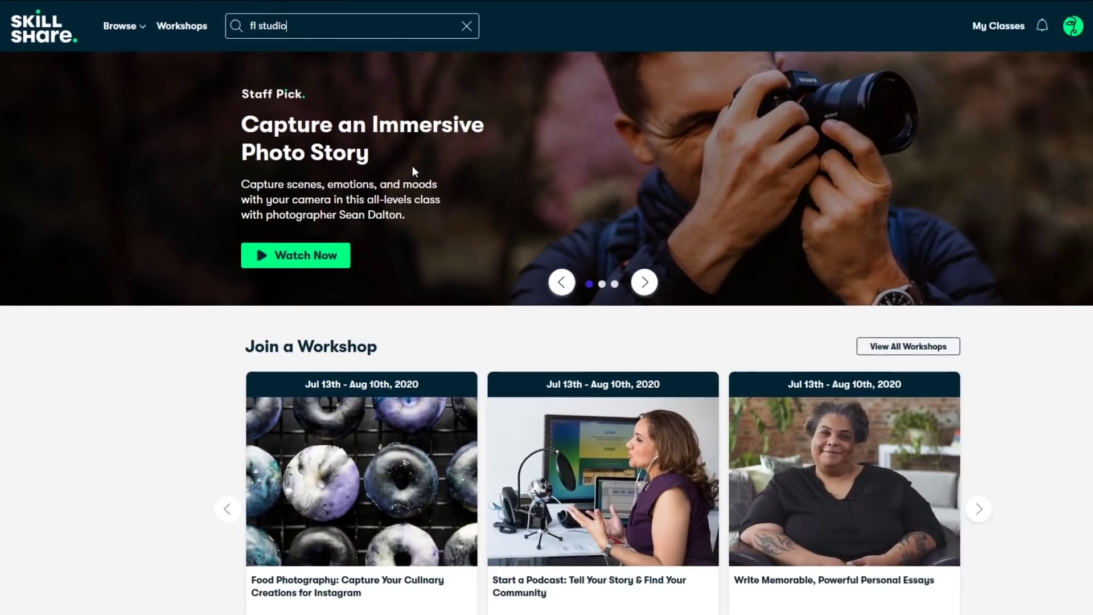
key("Return")
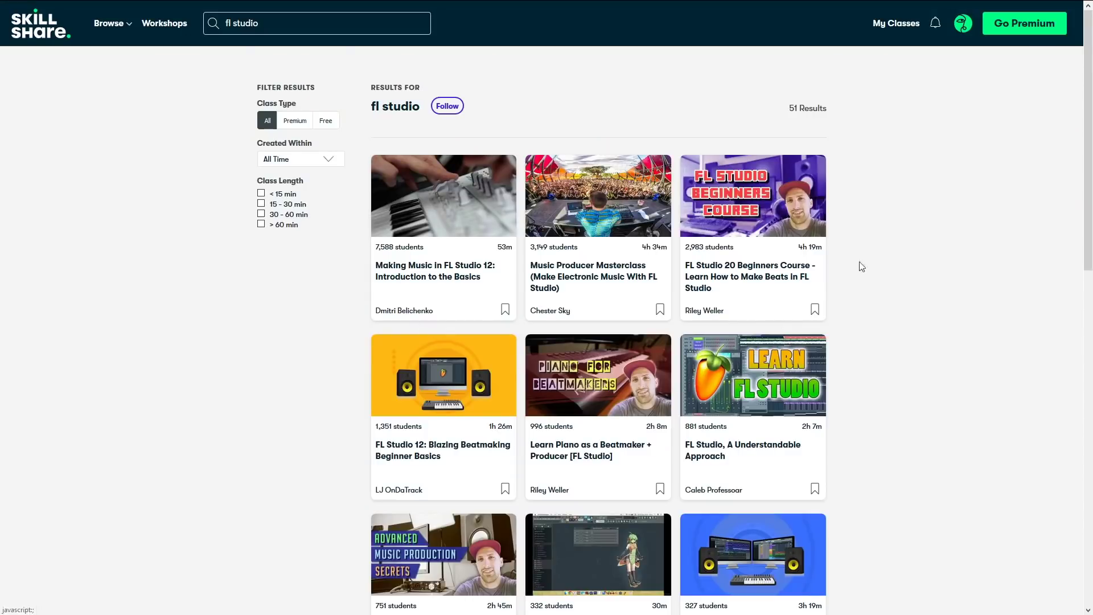
scroll(624, 401, "down", 2)
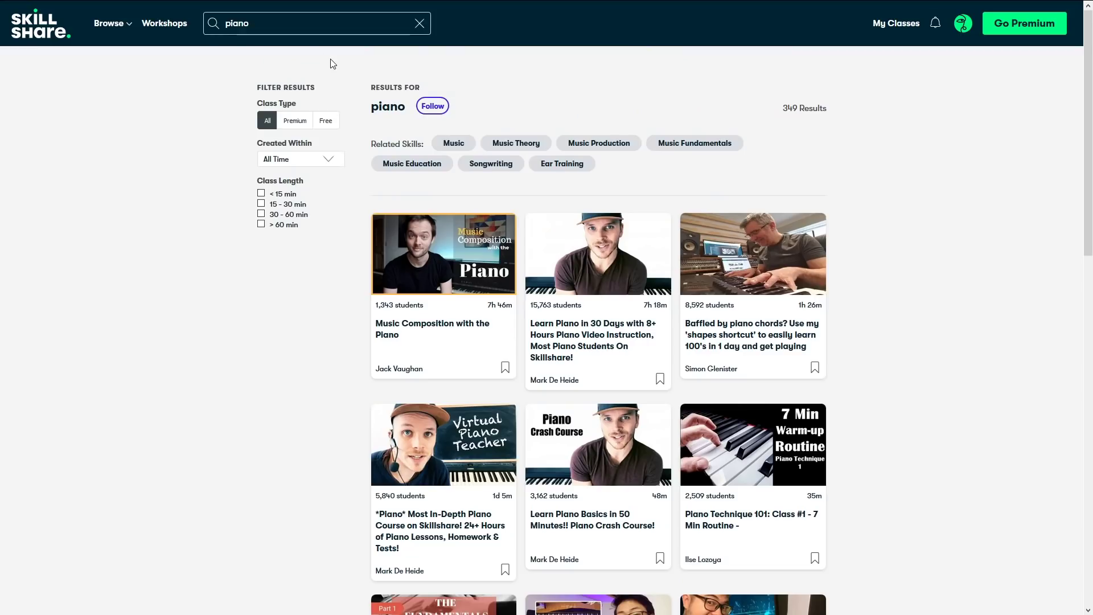
Step: Search Skillshare for "piano" and browse the listed classes
left_click(281, 24)
left_click(146, 120)
scroll(596, 227, "down", 4)
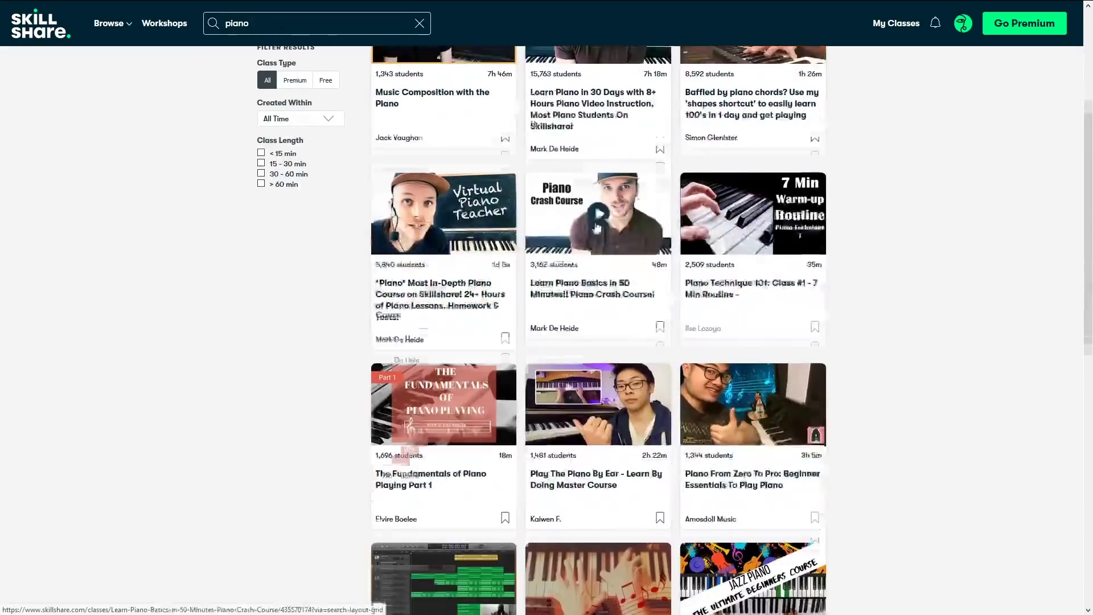
scroll(596, 228, "down", 2)
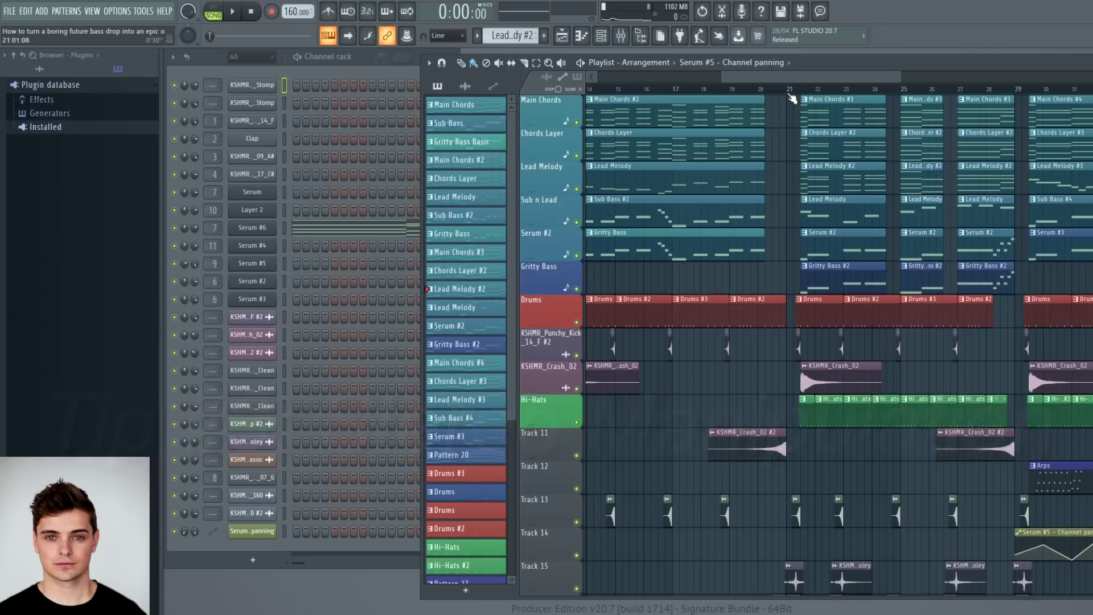
Step: Switch to the 160 BPM future bass project in FL Studio and play the drop starting at bar 21
left_click(789, 90)
key("space")
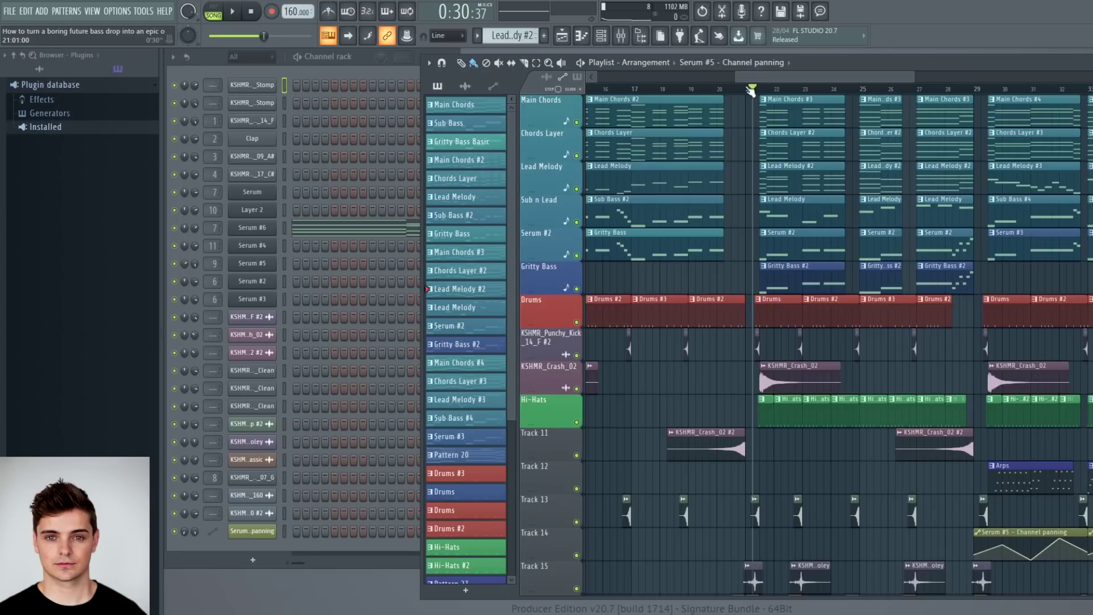
left_click_drag(764, 79, 725, 88)
left_click(732, 88)
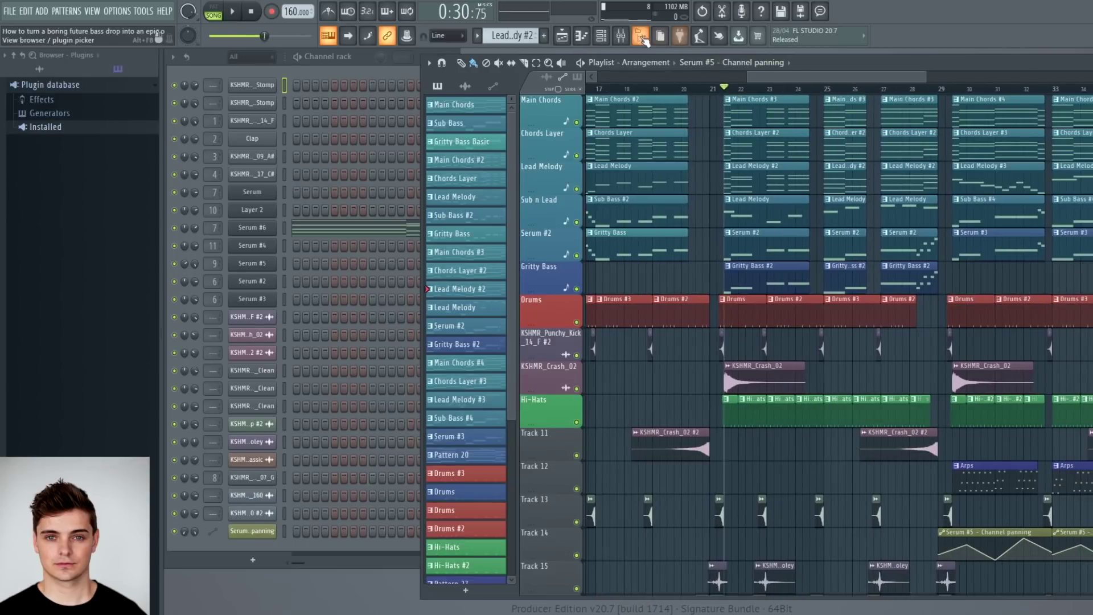
Step: Show the mixer and apply the Mid preset to the Fruity Stereo Shaper on Serum mixer track 7
left_click(623, 37)
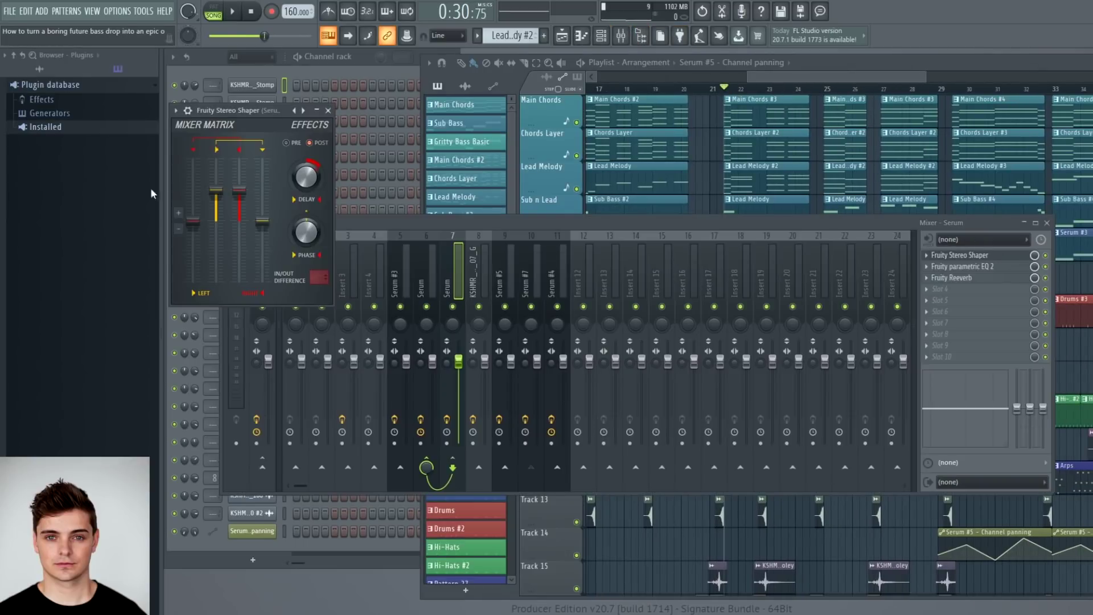
left_click(176, 110)
mouse_move(194, 157)
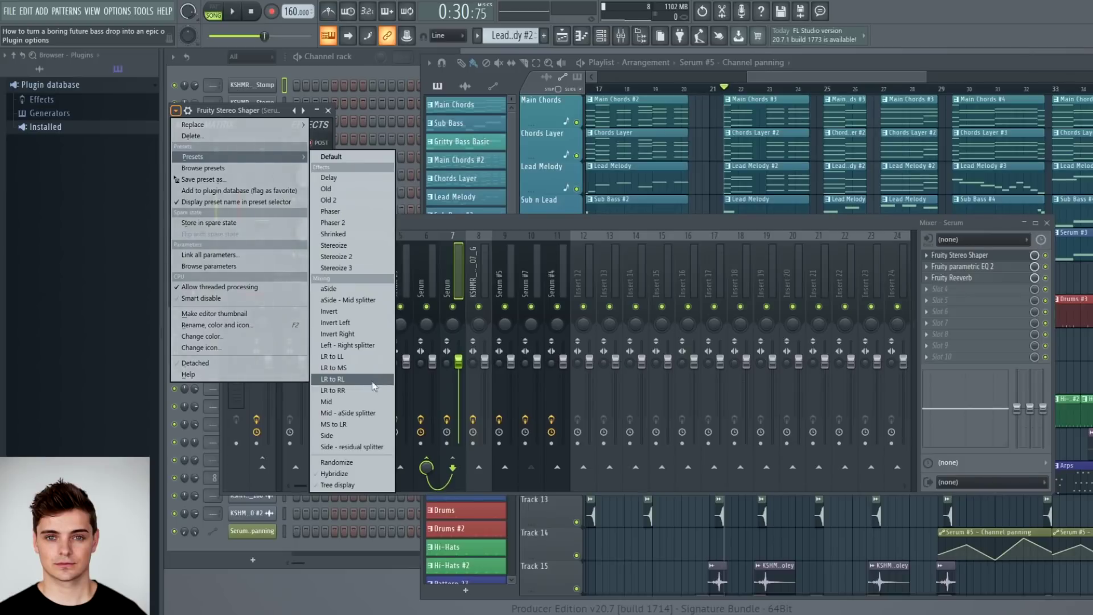
left_click(338, 403)
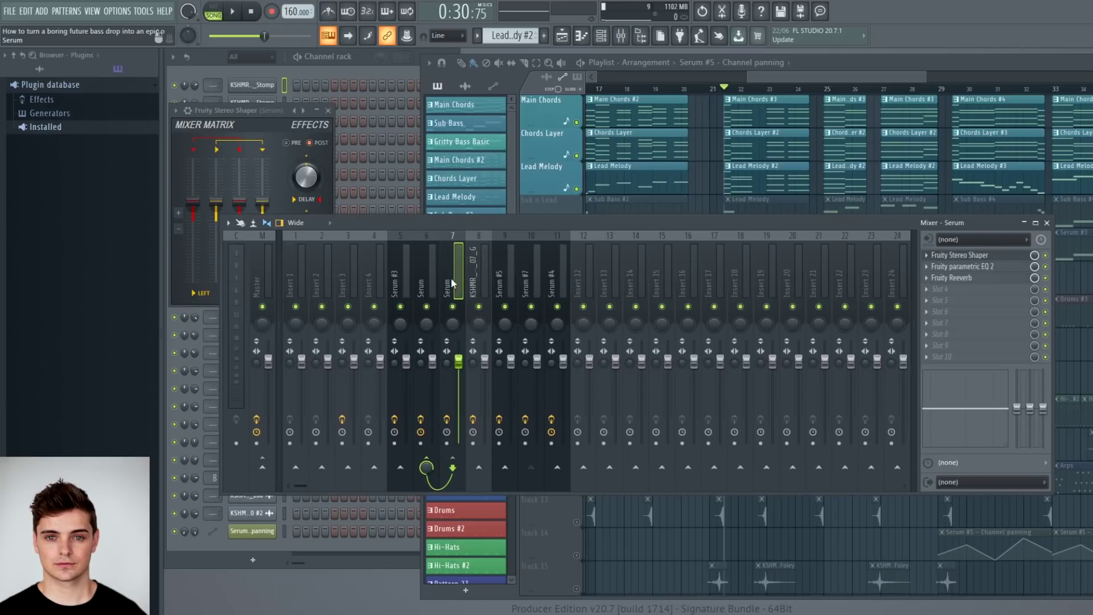
Step: Play the soloed Main Chords, Chords Layer and Lead Melody tracks twice from bar 21 with the Mid preset active
left_click(597, 131)
key("space")
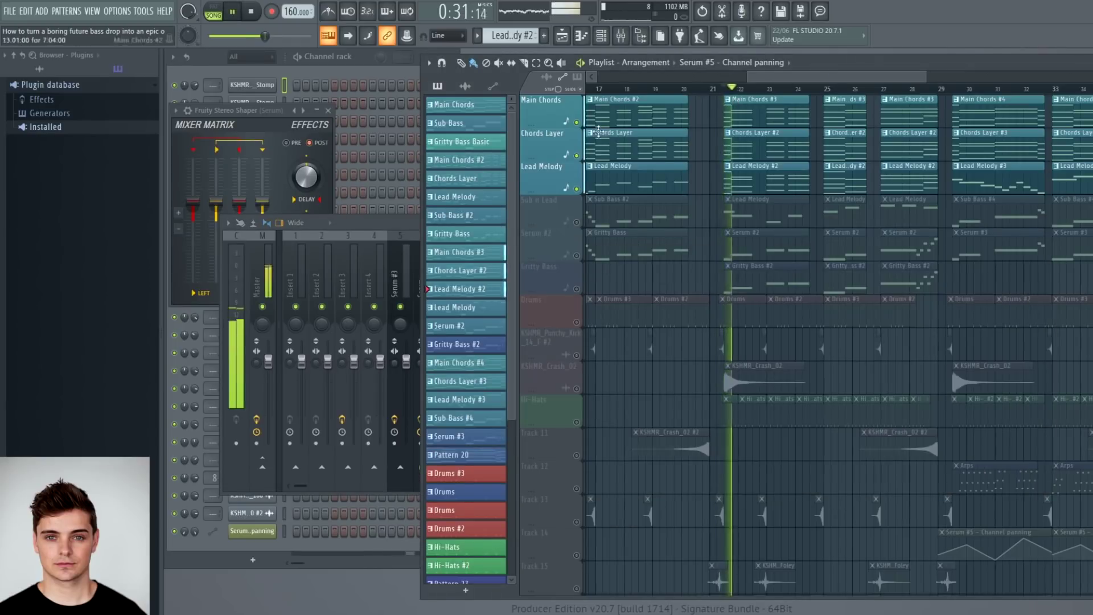
left_click(400, 223)
key("space")
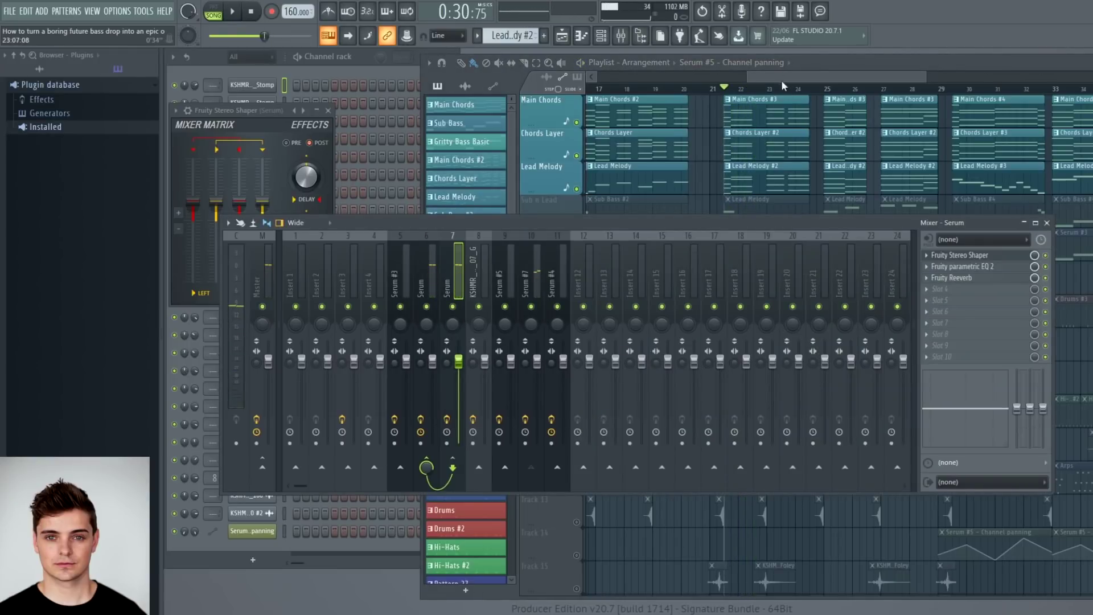
left_click(783, 84)
key("space")
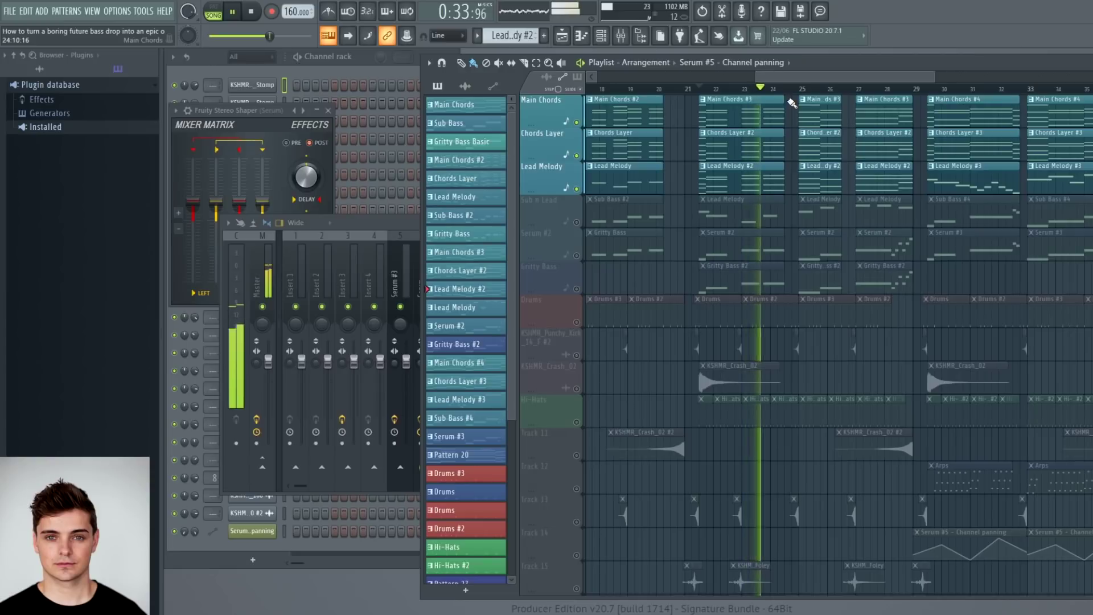
key("space")
left_click(401, 223)
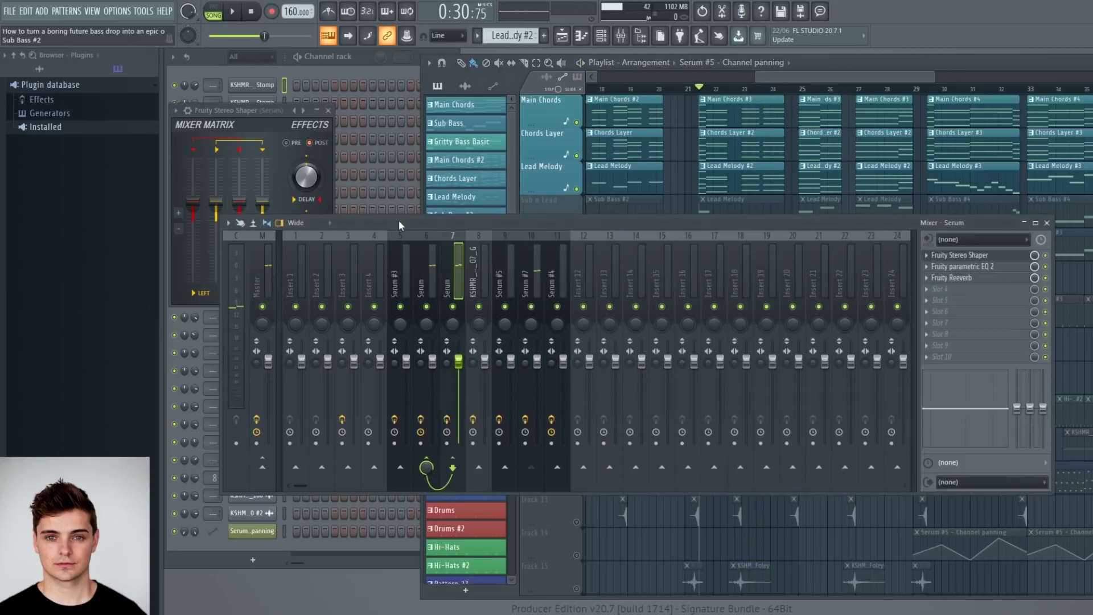
Step: Apply a Stereoize preset to the Serum track's Fruity Stereo Shaper and play the soloed chord and lead tracks for comparison
left_click(176, 110)
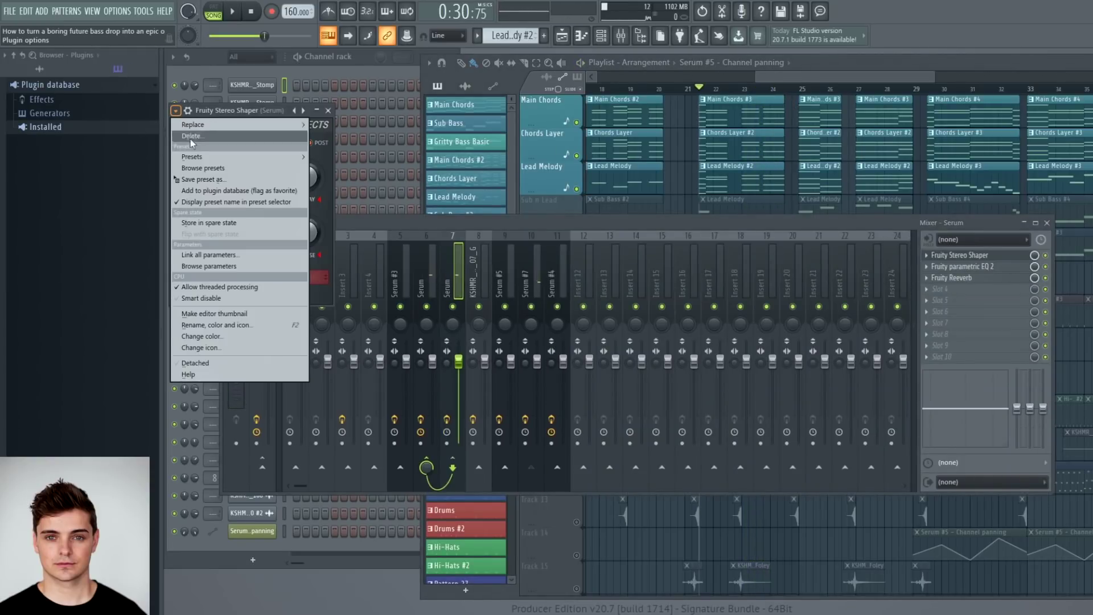
mouse_move(200, 157)
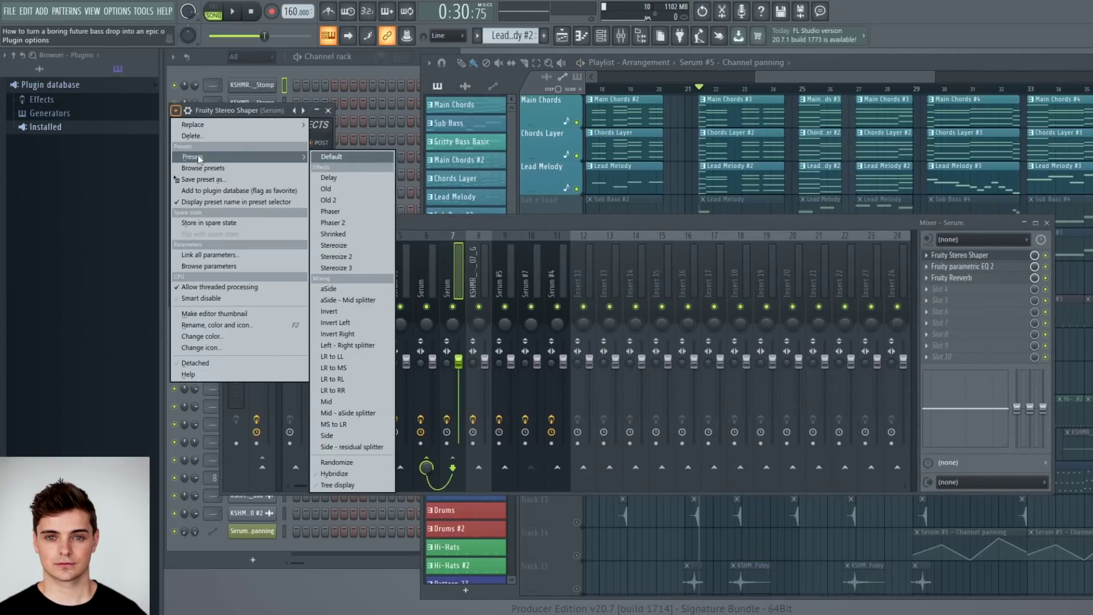
left_click(353, 260)
key("space")
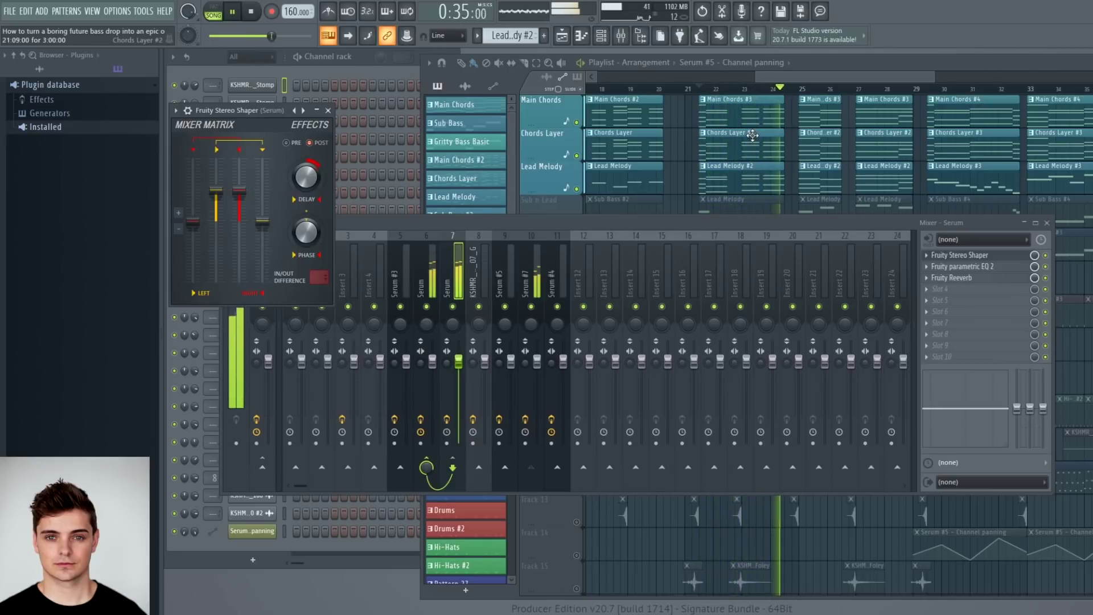
key("space")
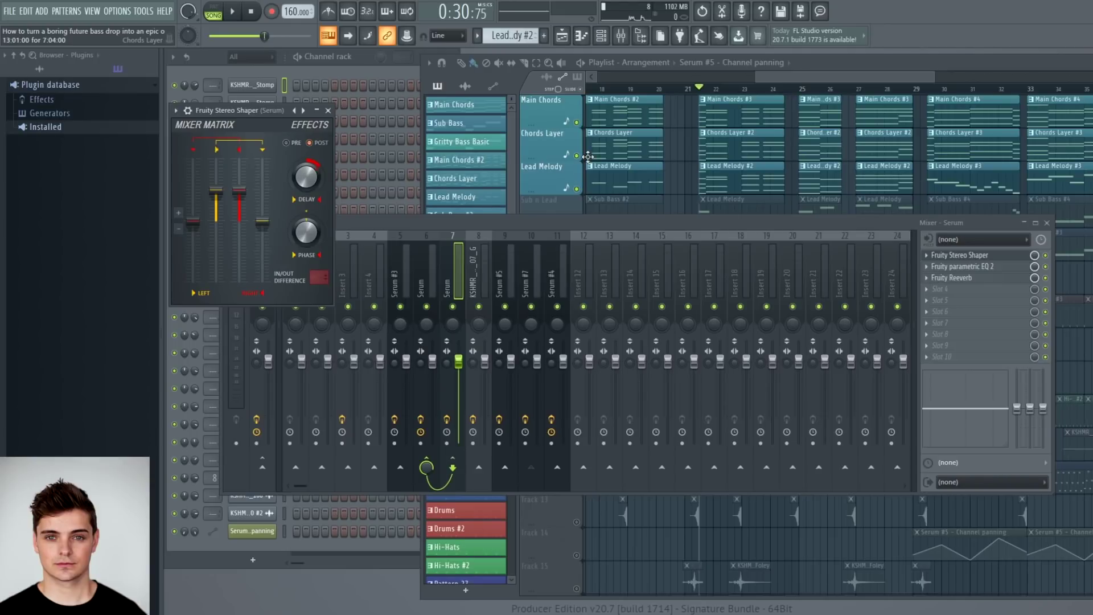
Step: Examine the low-frequency cut in the Serum track's Fruity parametric EQ 2, and close the EQ and Stereo Shaper windows
key("F9")
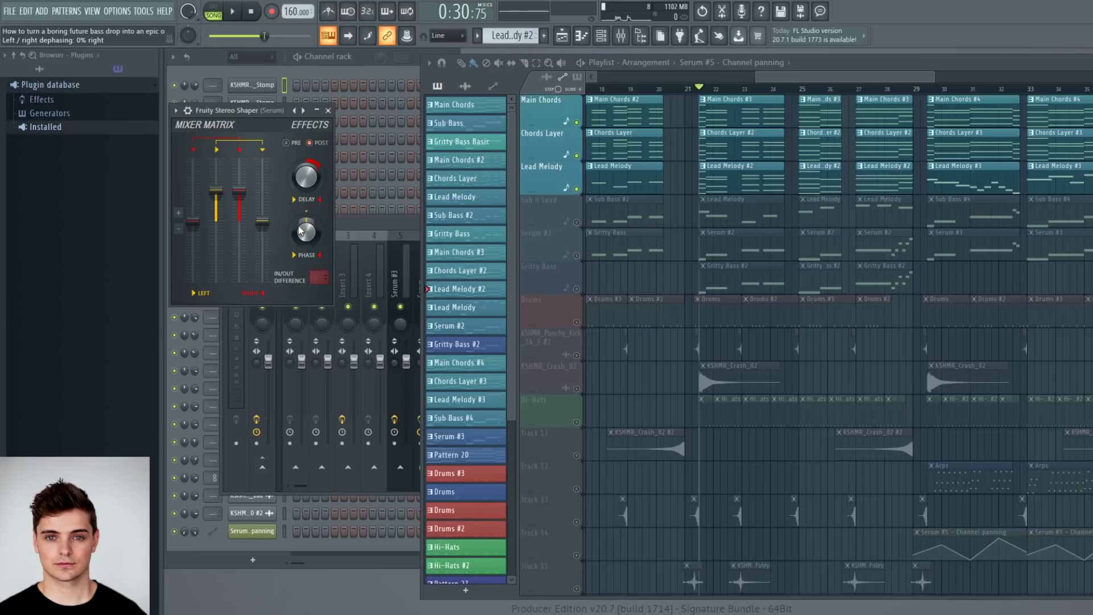
left_click(622, 36)
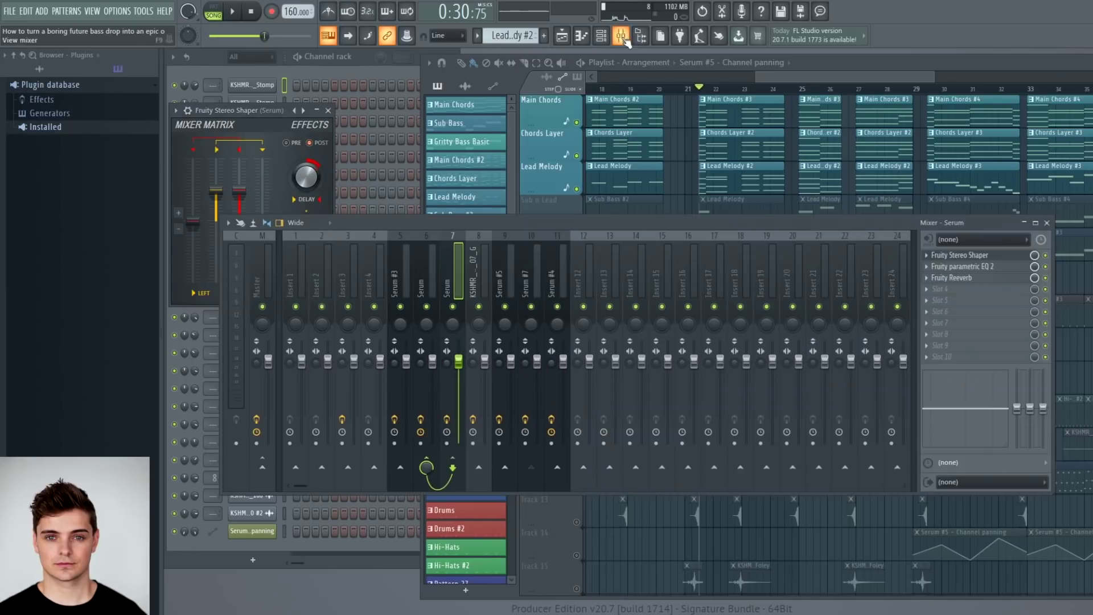
left_click(985, 267)
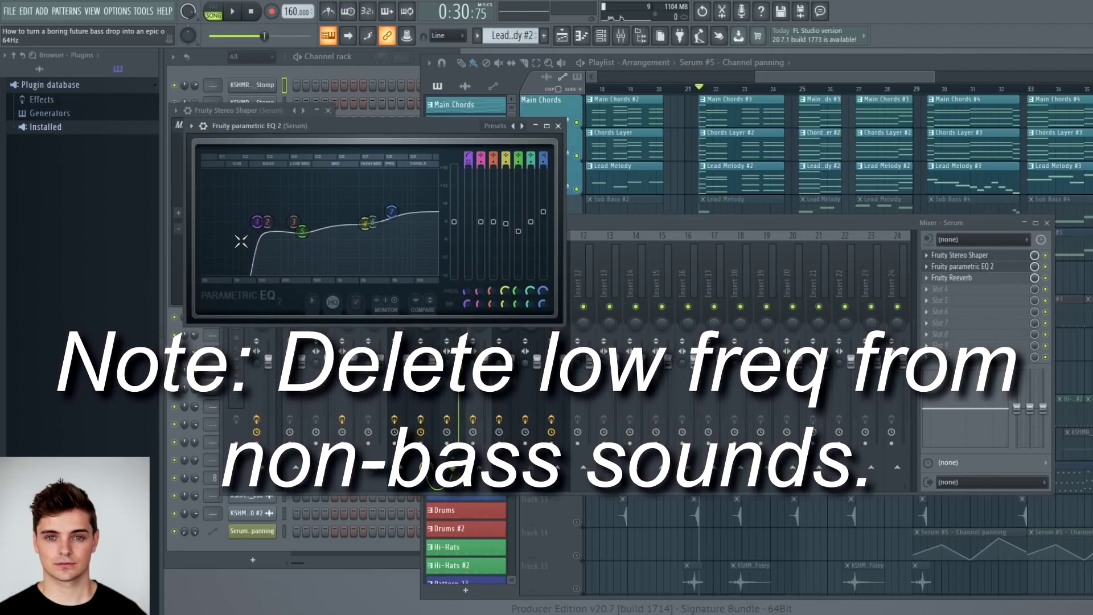
left_click(557, 126)
left_click(329, 110)
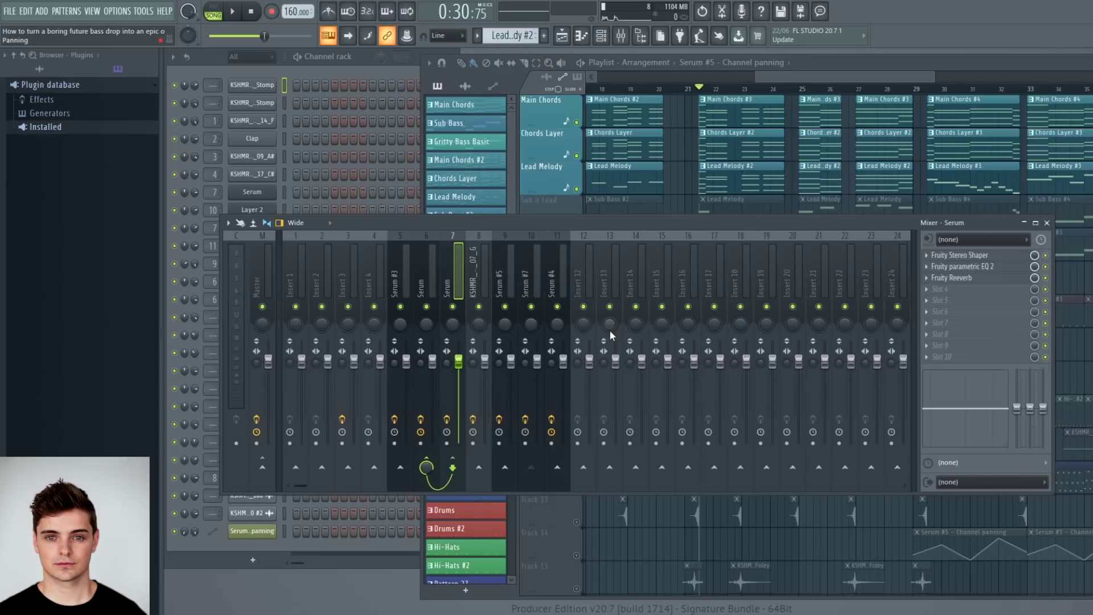
left_click(982, 266)
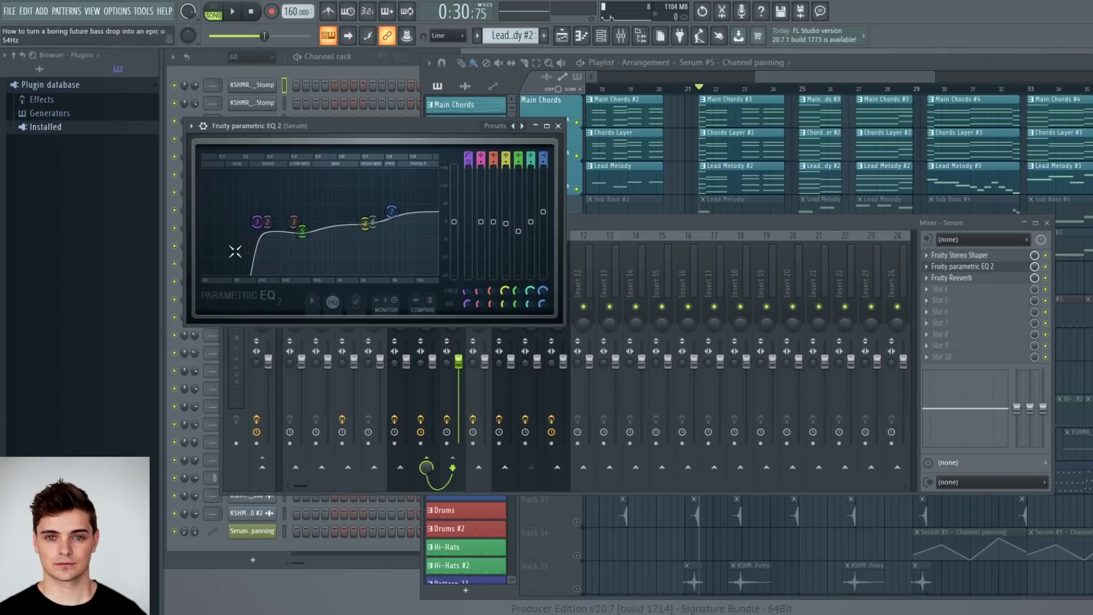
left_click(559, 126)
Step: Play the drop from bar 21 with all playlist tracks unmuted, and close the mixer
key("space")
left_click(329, 108)
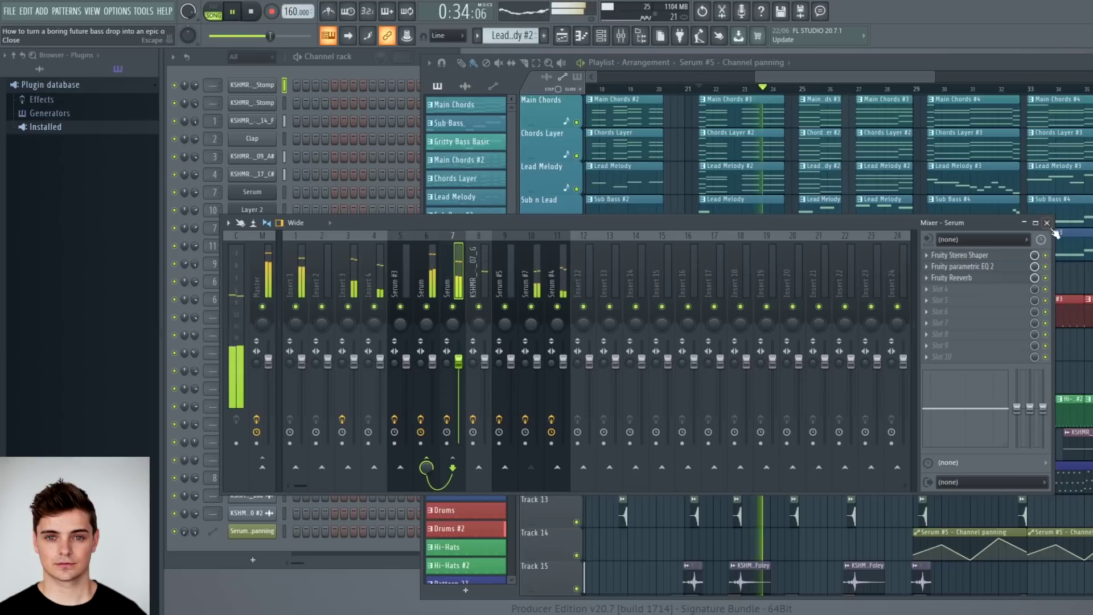
key("space")
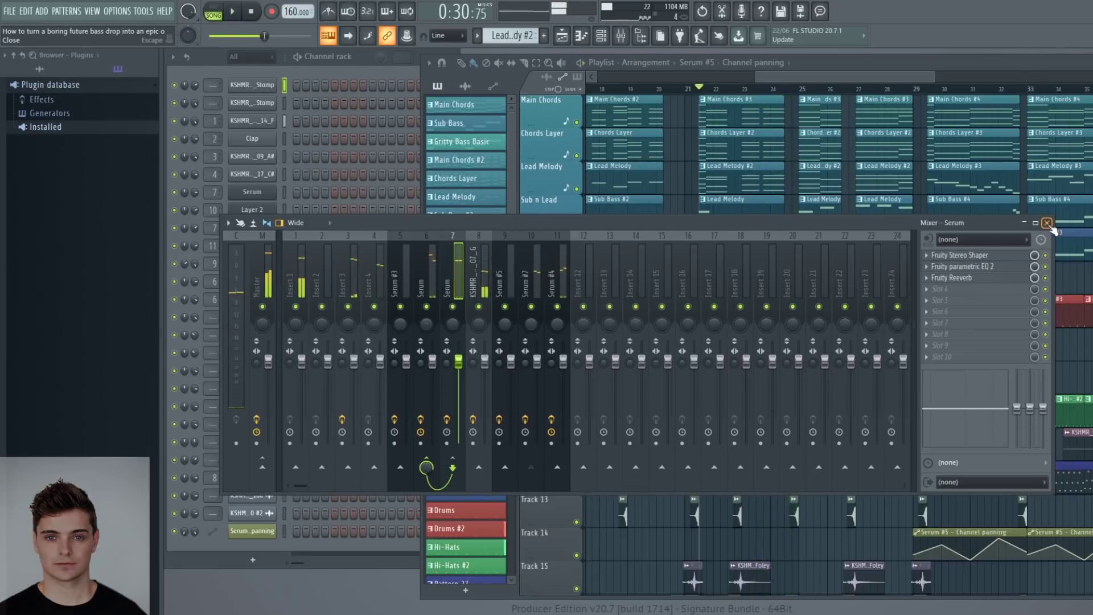
left_click(1048, 224)
left_click_drag(844, 78, 863, 78)
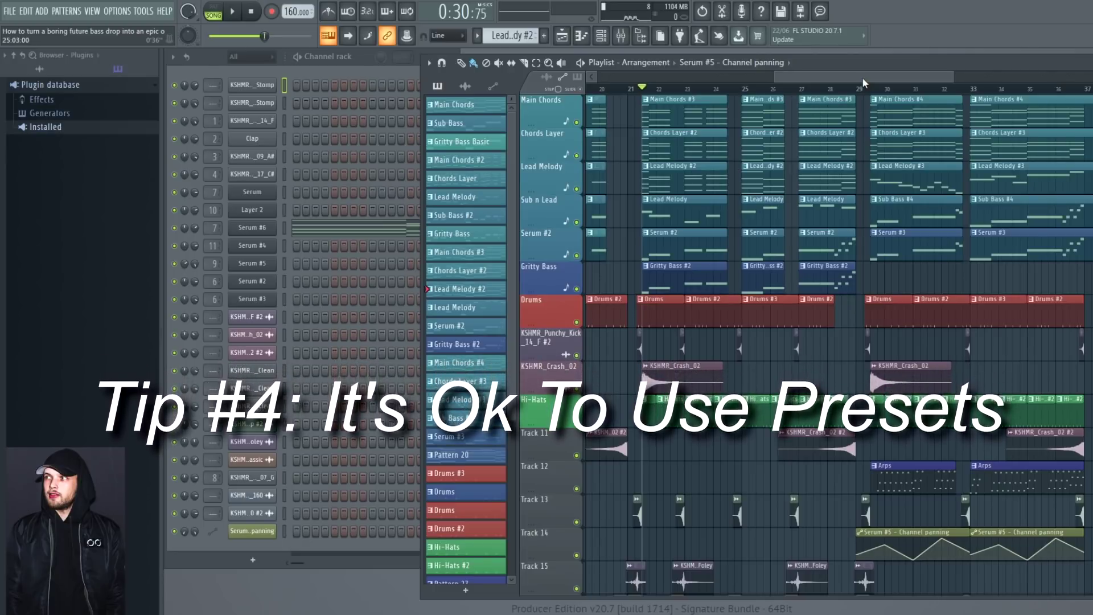
Step: Play the Main Chords #3 pattern with Serum's LEAD - Shattered Runner preset open, and close the Serum window
left_click(262, 232)
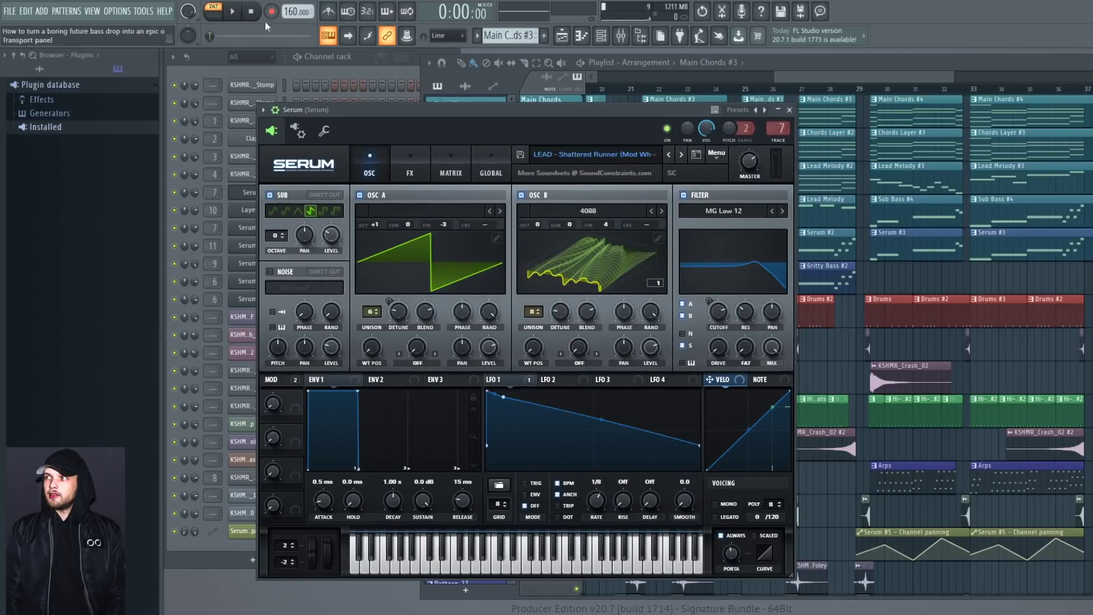
left_click(232, 12)
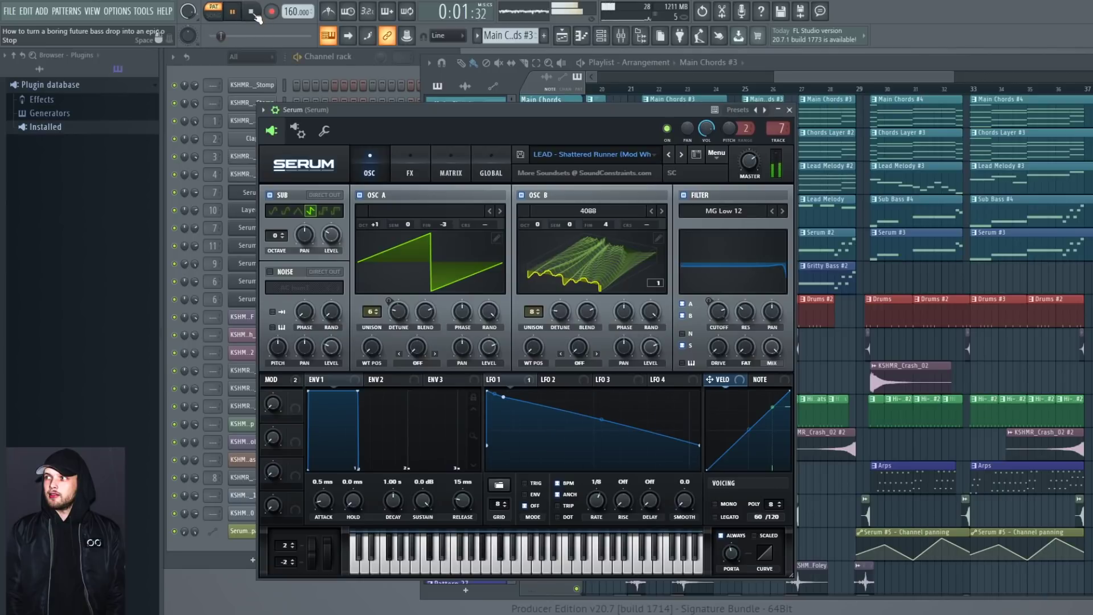
left_click(254, 14)
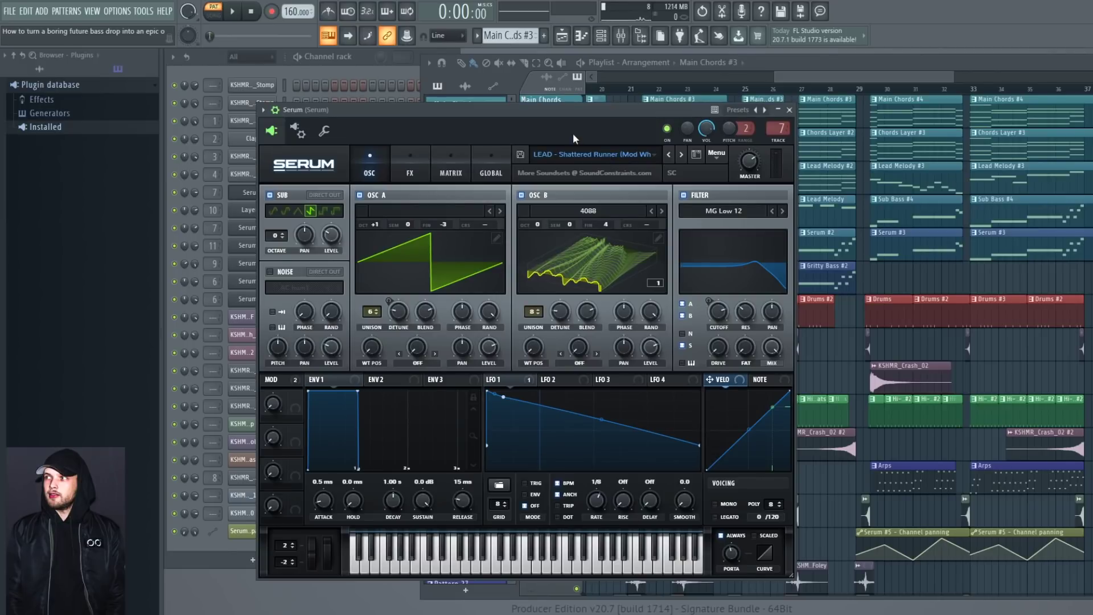
left_click(789, 110)
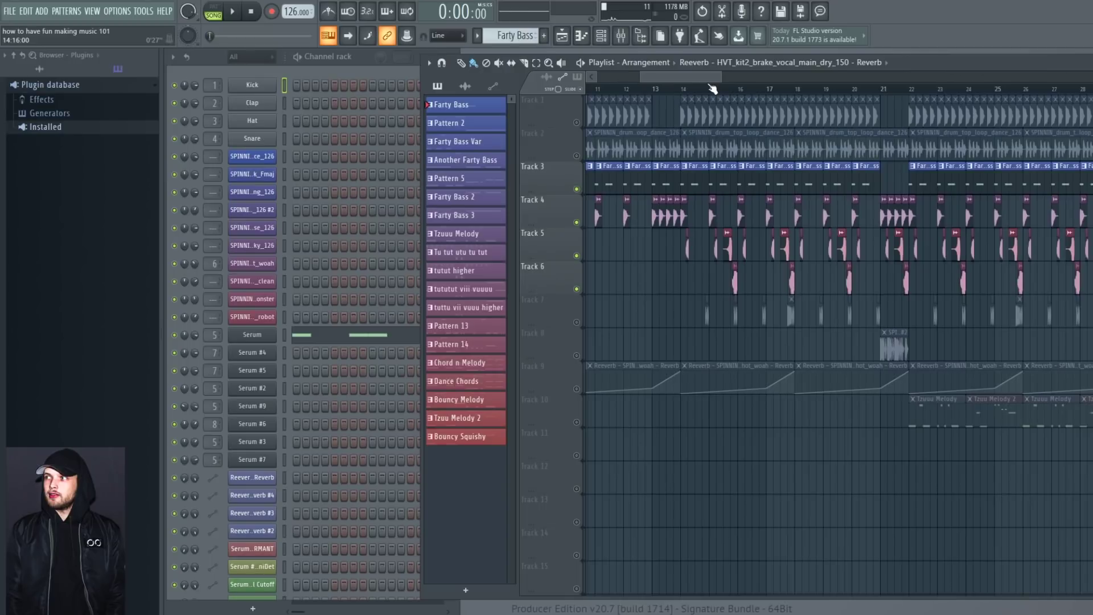
Step: Solo the Farty Bass on Track 3 and play it from bar 14
left_click(681, 90)
scroll(691, 93, "up", 4)
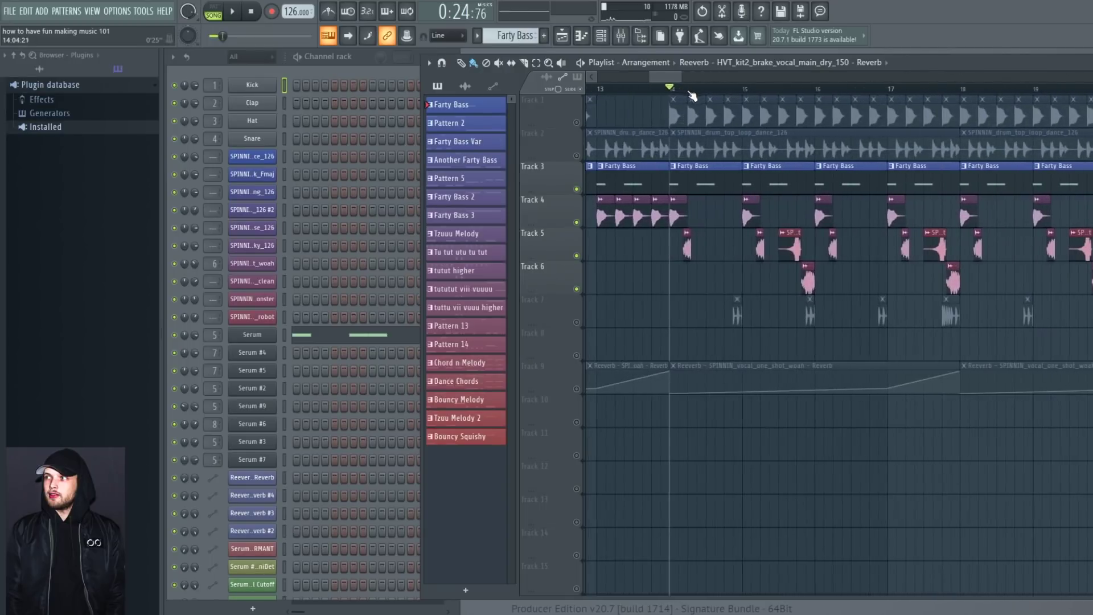
right_click(577, 188)
key("space")
left_click_drag(664, 75, 667, 75)
key("space")
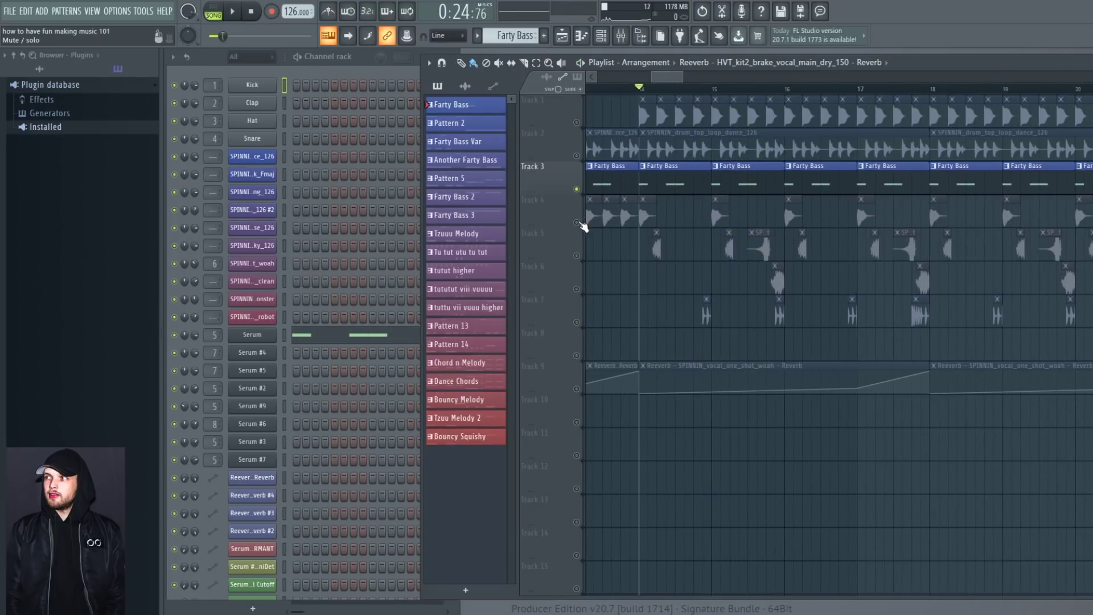
Step: Unmute Tracks 4, 5 and 6 one after another, playing them with the Farty Bass from bar 14, and set the playhead to bar 15
left_click(579, 223)
key("space")
key("space")
left_click(579, 257)
key("space")
key("space")
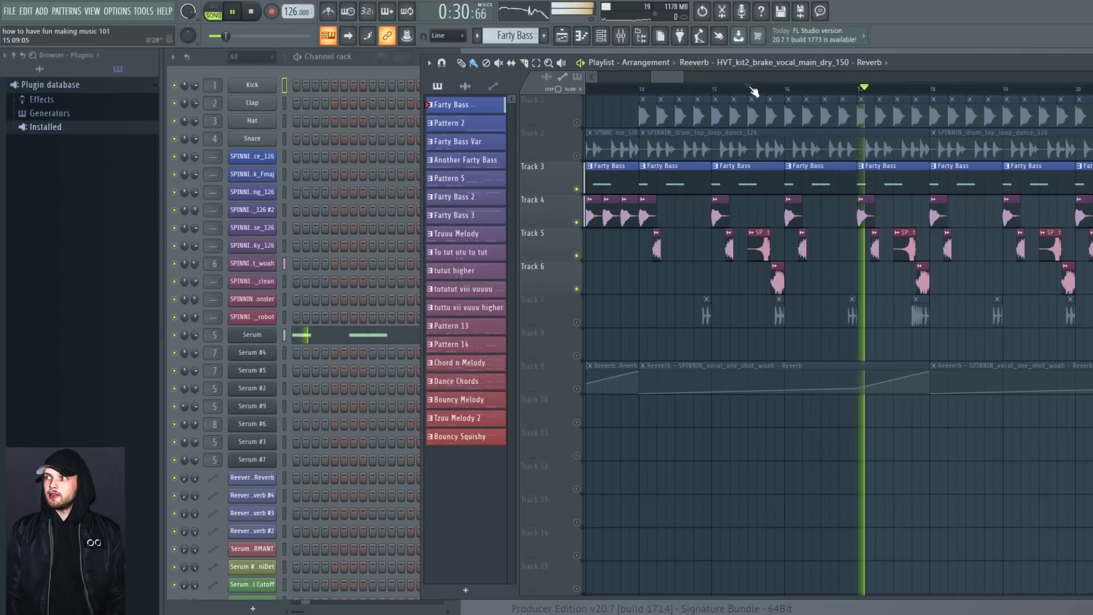
left_click(752, 90)
key("space")
left_click(712, 90)
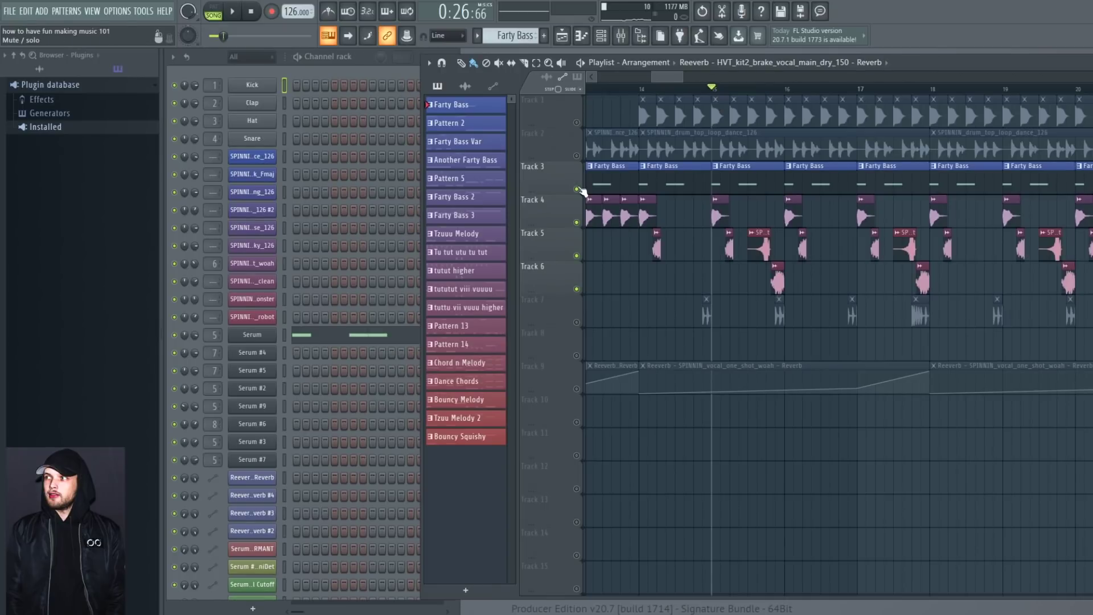
Step: Play the section from bar 14 with all playlist tracks unmuted
key("space")
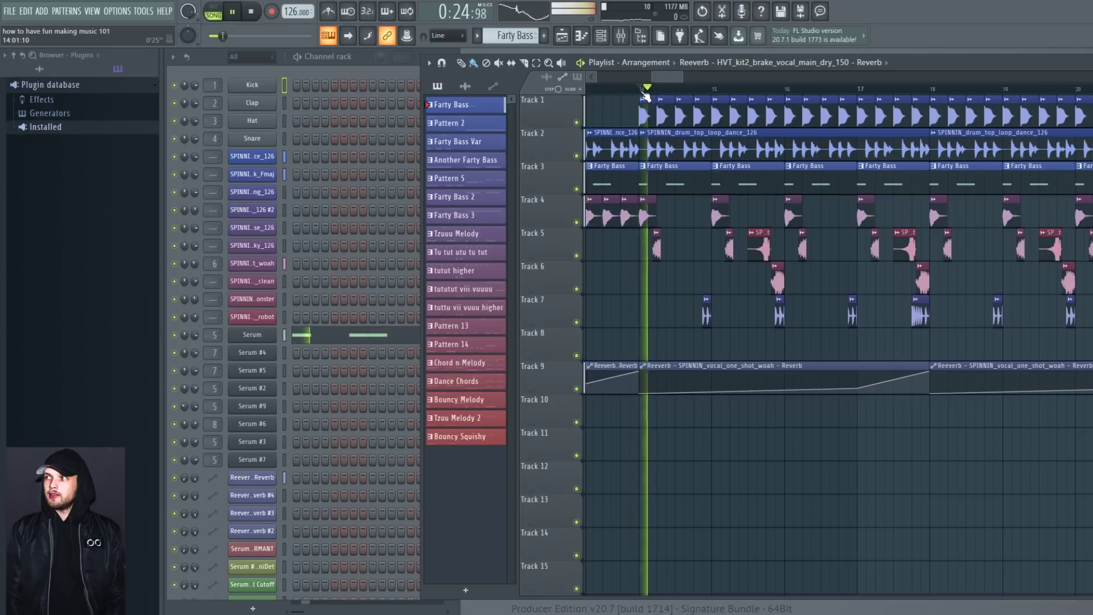
left_click_drag(674, 74, 678, 79)
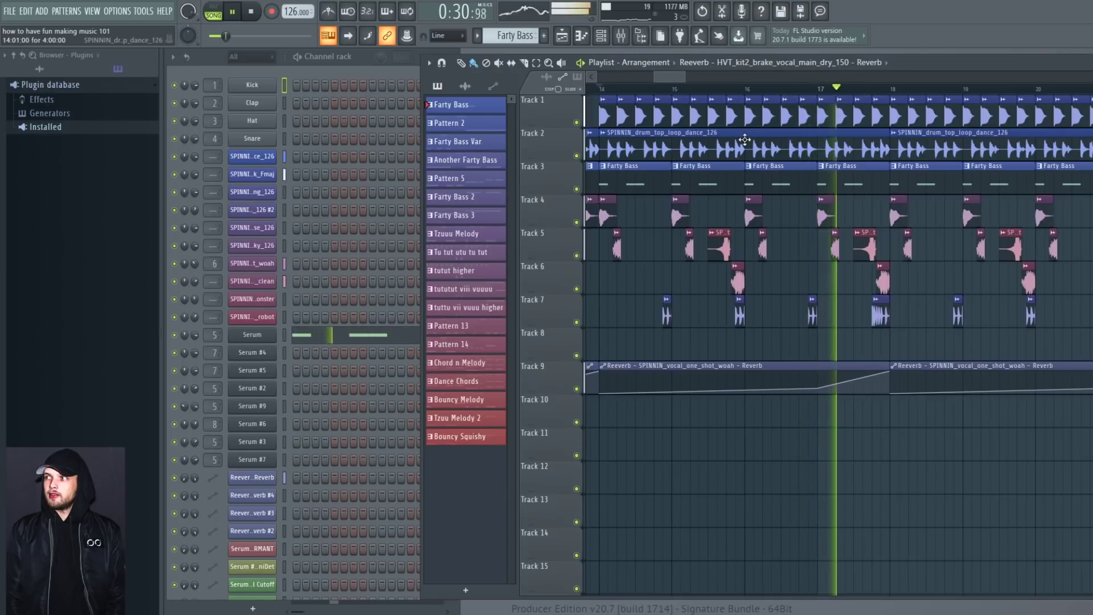
key("space")
Step: Mute the vocal samples on Tracks 4, 5 and 6, play from bar 14 and mute Track 7 during playback
left_click(576, 222)
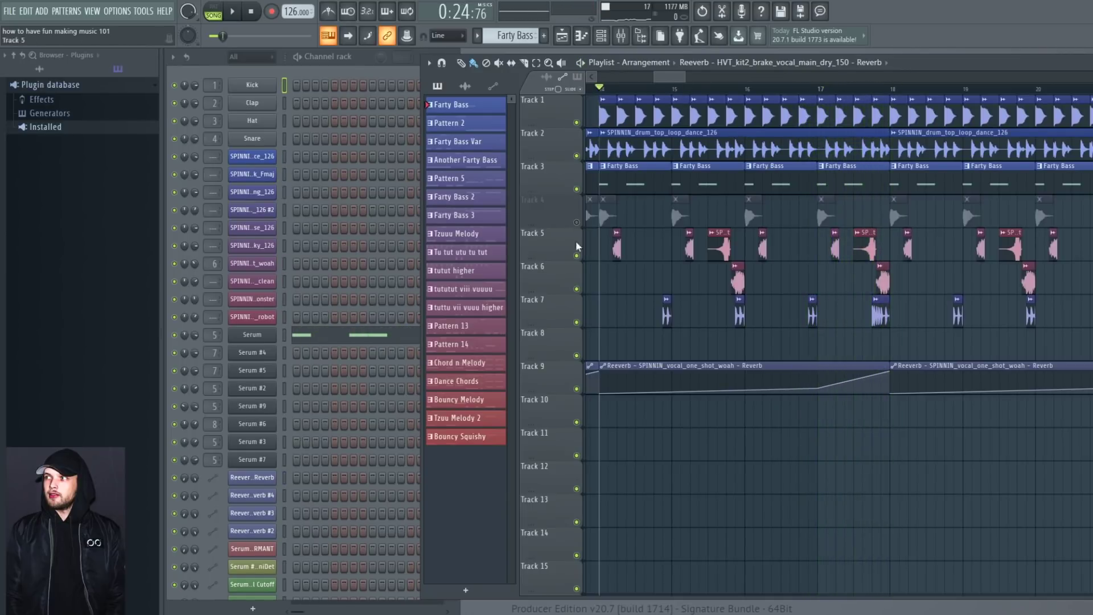
left_click(576, 255)
left_click(576, 288)
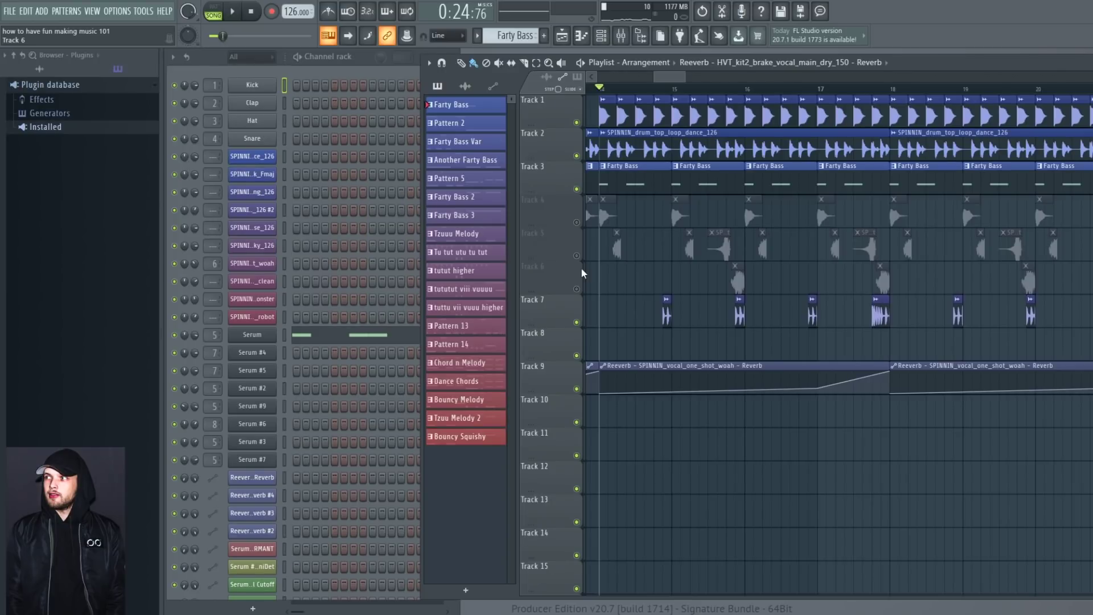
key("space")
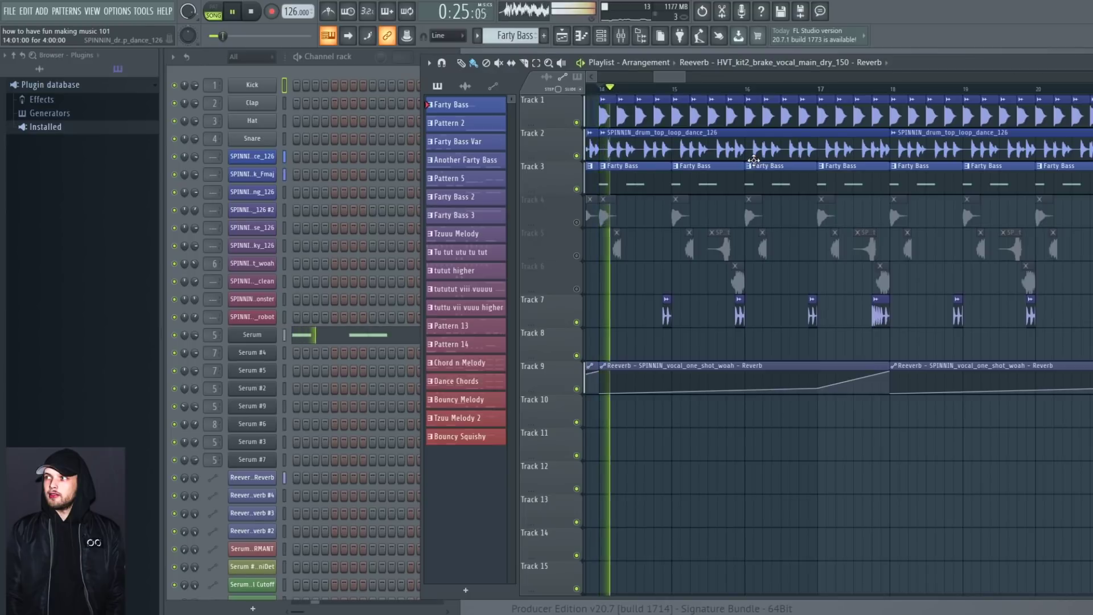
left_click(576, 322)
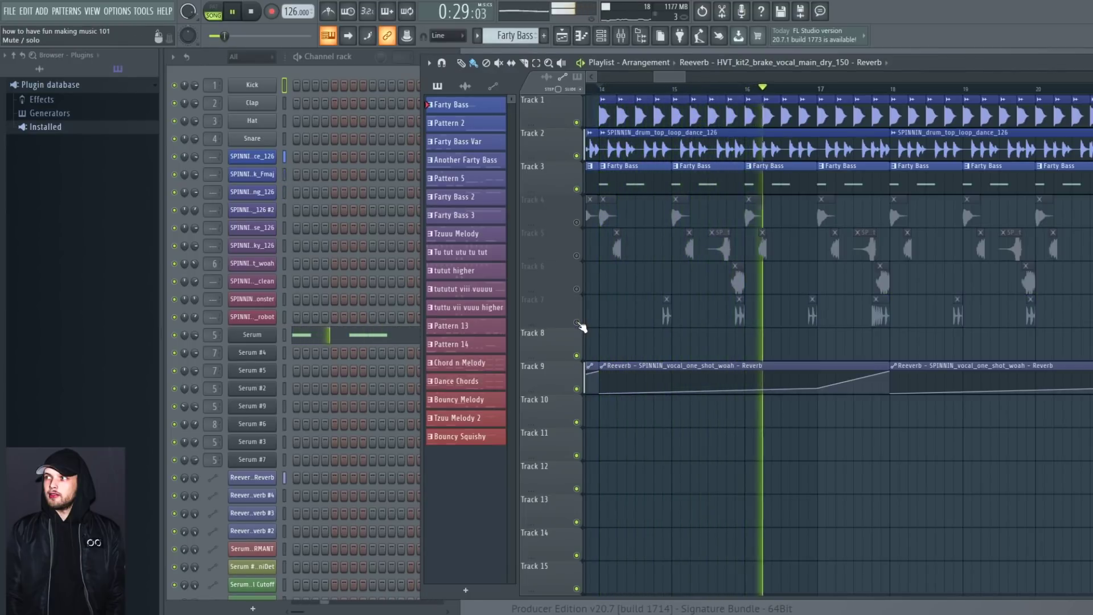
key("space")
Step: Unmute Tracks 4 to 7 and play the section from bar 14 for comparison
left_click(576, 256)
left_click(576, 222)
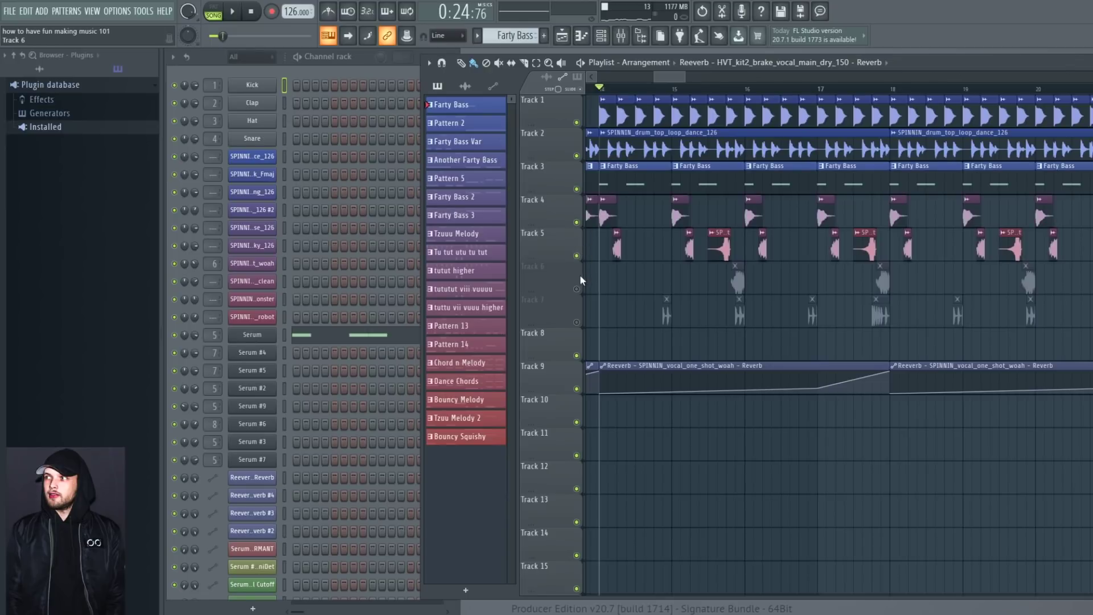
left_click(576, 288)
left_click(576, 322)
key("space")
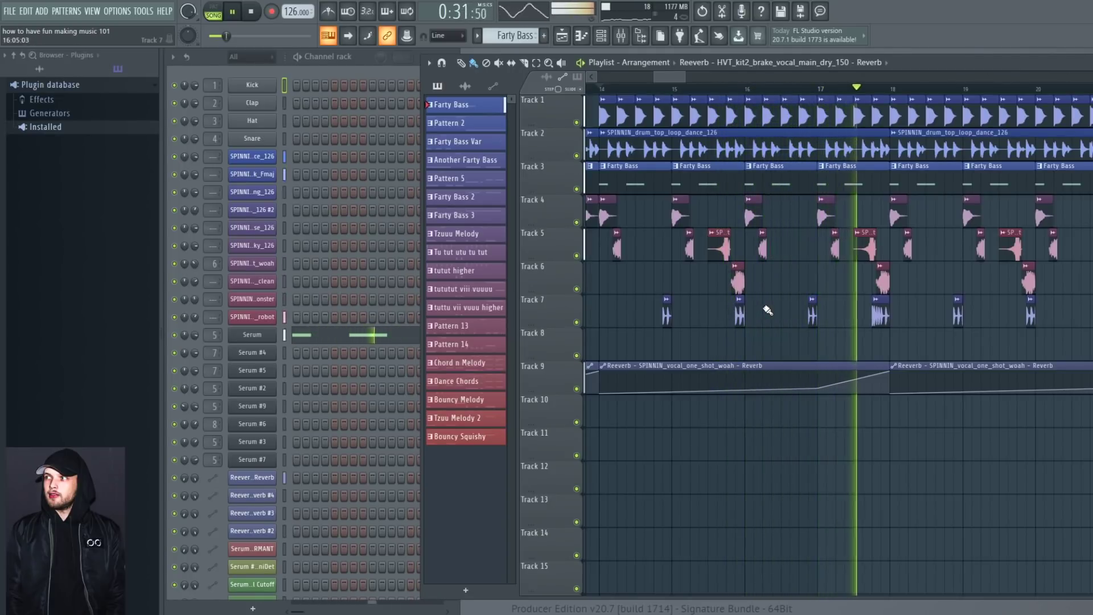
key("space")
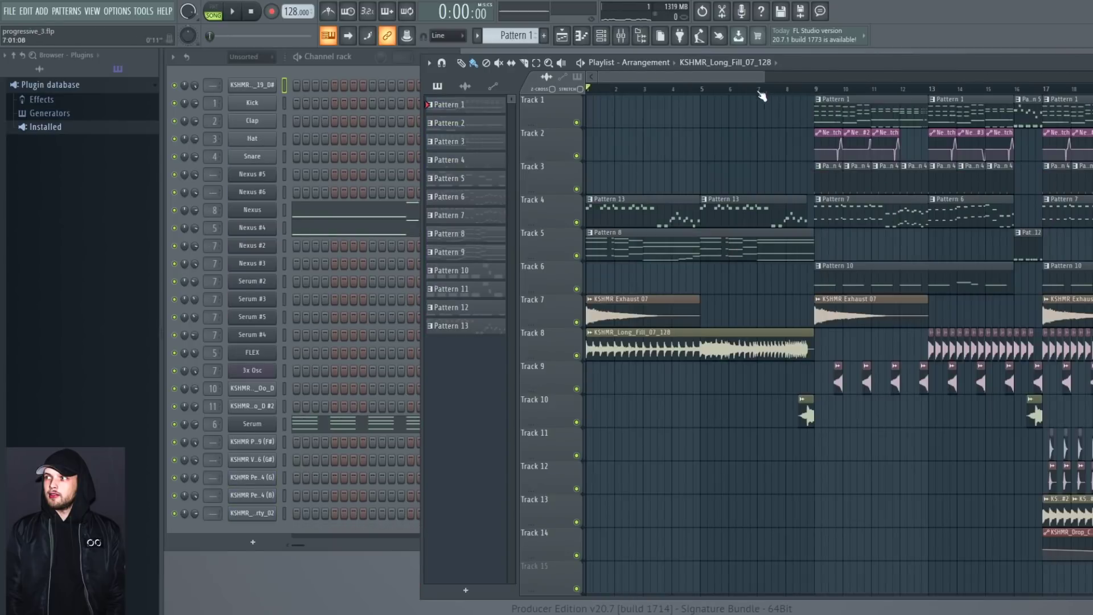
Step: In the progressive_3 project, mute Pattern 12's KSHMR channel and Pattern 5's two KSHMR percussion channels with the playhead at bar 16
left_click(766, 90)
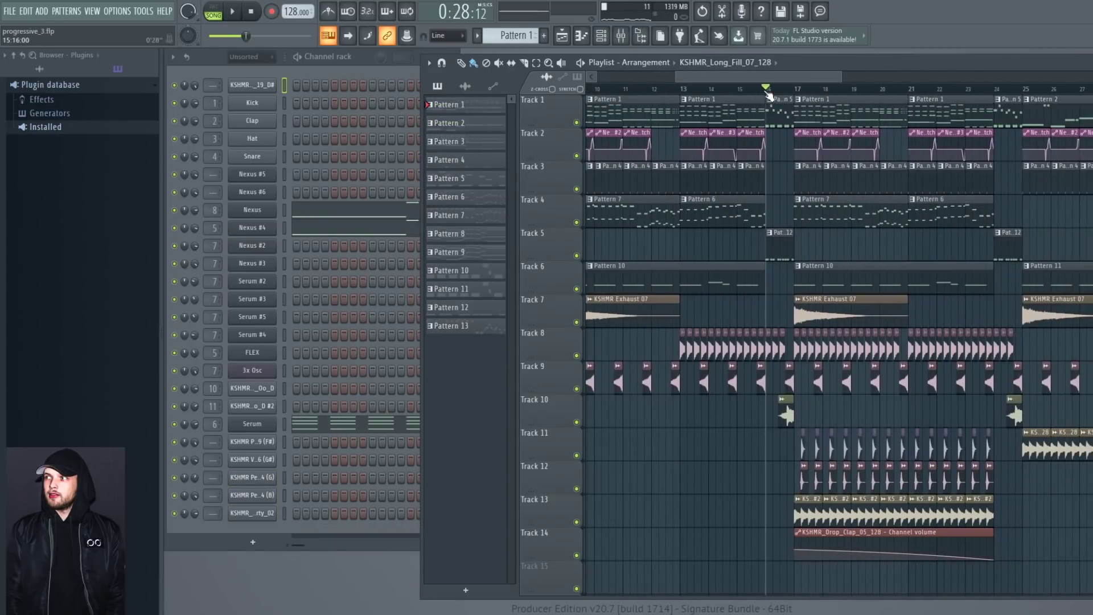
left_click(781, 252)
left_click(174, 85)
left_click(781, 108)
left_click(175, 478)
left_click(174, 495)
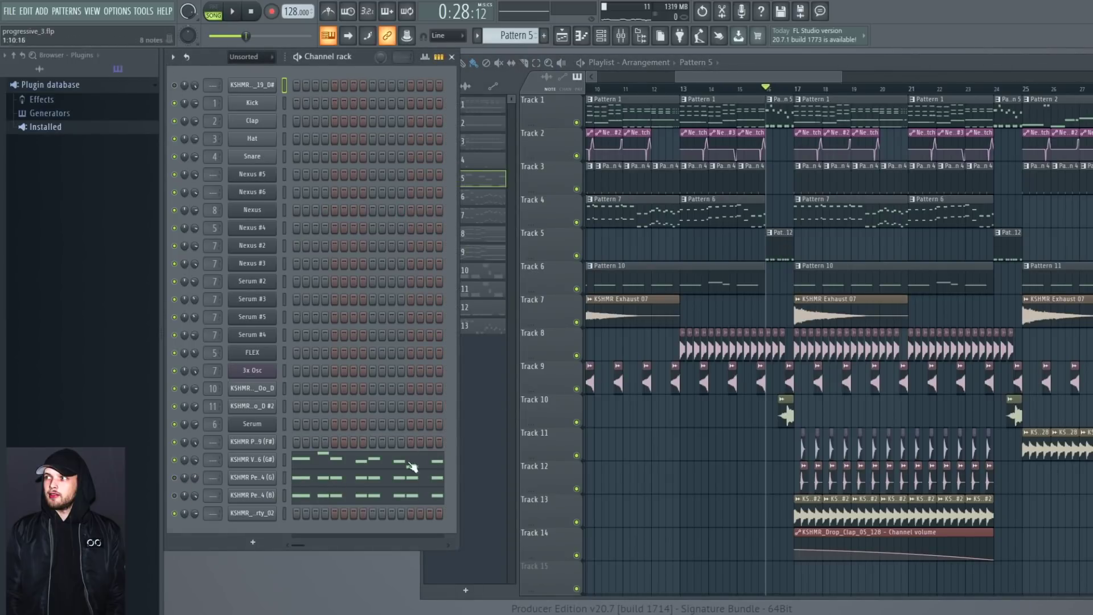
Step: Play from bar 15 while muting Tracks 8 and 9, and replay the Pattern 5 fill from bar 16
left_click(739, 89)
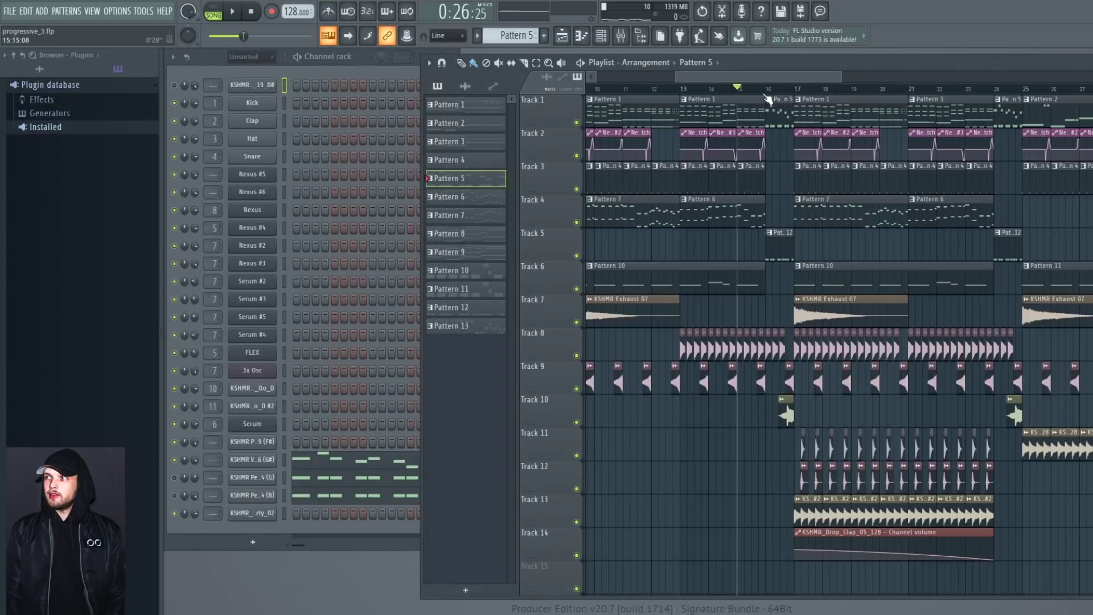
scroll(740, 100, "up", 3)
key("space")
left_click(576, 355)
left_click(576, 388)
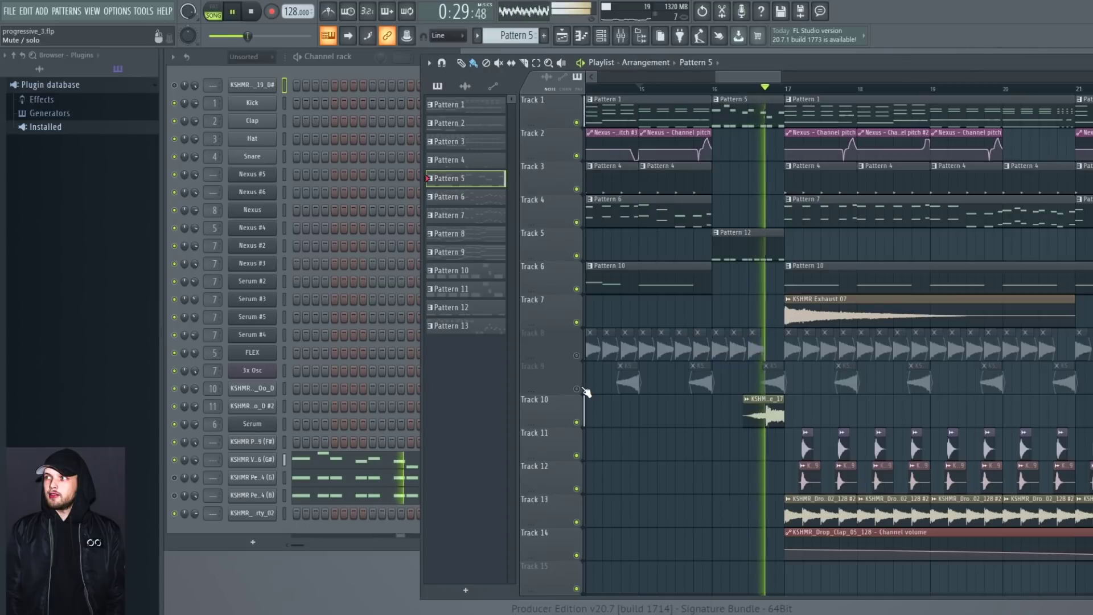
key("space")
left_click(712, 89)
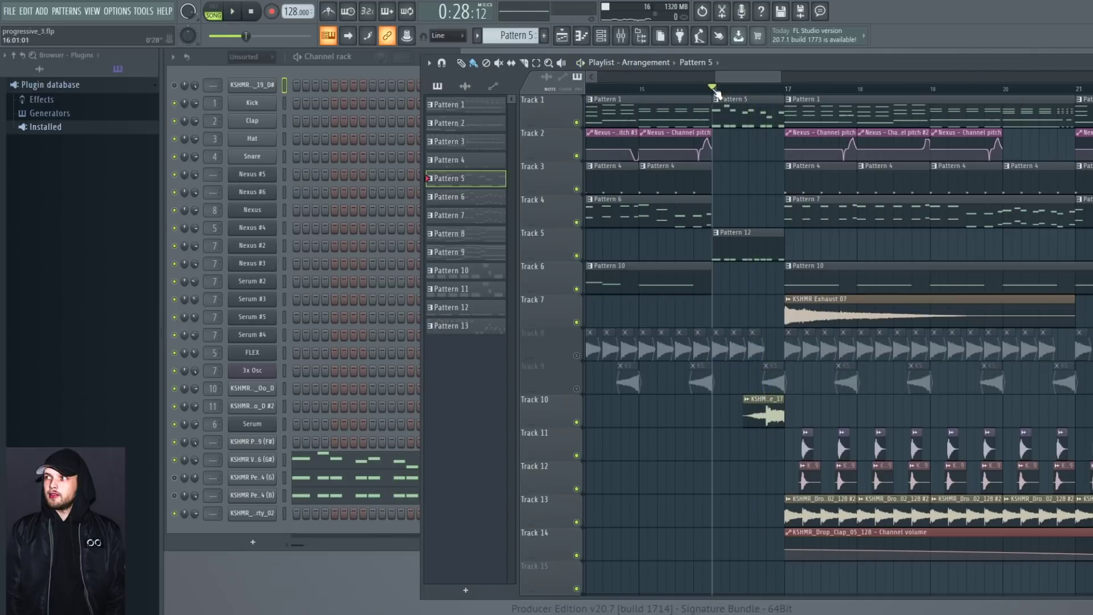
key("space")
key("space")
Step: Examine Pattern 5's notes for KSHMR Vocal Tone 26 and KSHMR Percussion High 14 in the piano roll, and close it
left_click(325, 468)
left_click(319, 464)
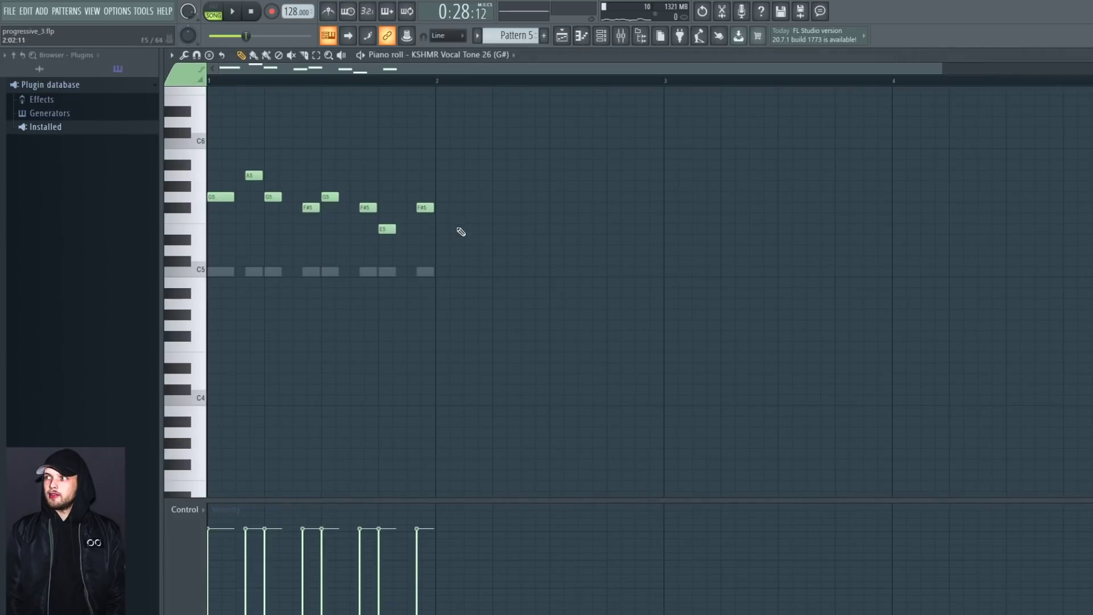
key("Escape")
left_click(309, 476)
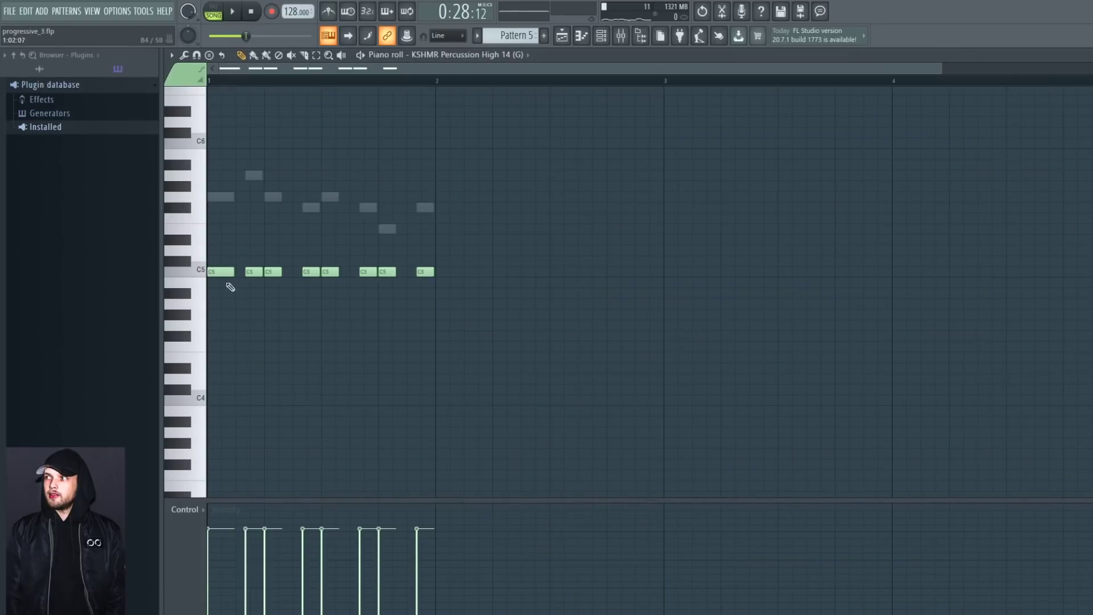
key("Escape")
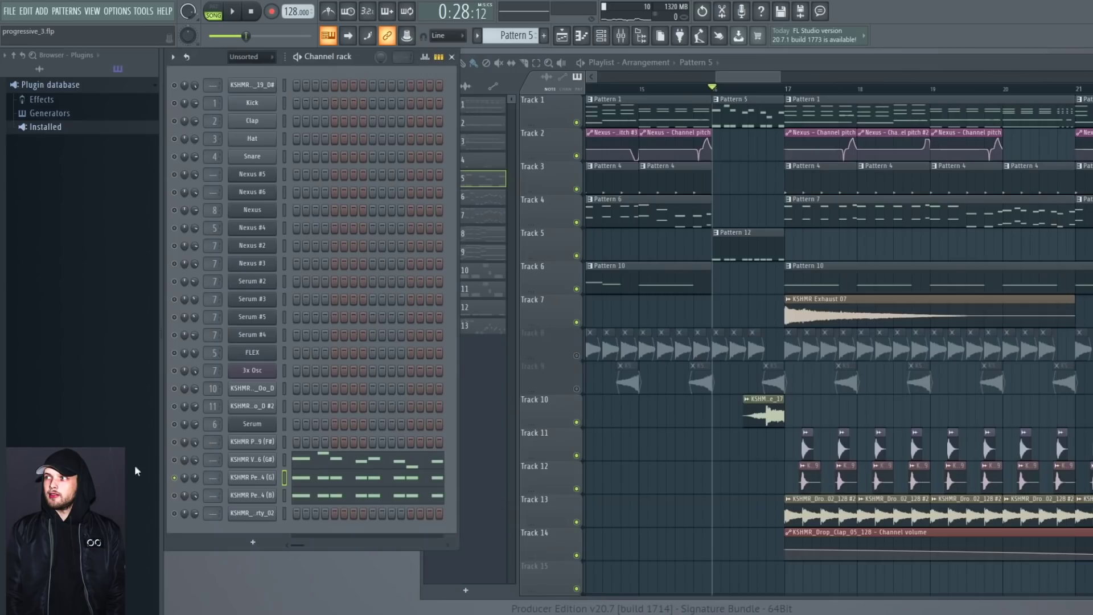
Step: Play Pattern 5 alone with only its two KSHMR percussion channels enabled, and unmute the KSHMR Vocal Tone 26 channel
left_click(174, 495)
key("l")
key("space")
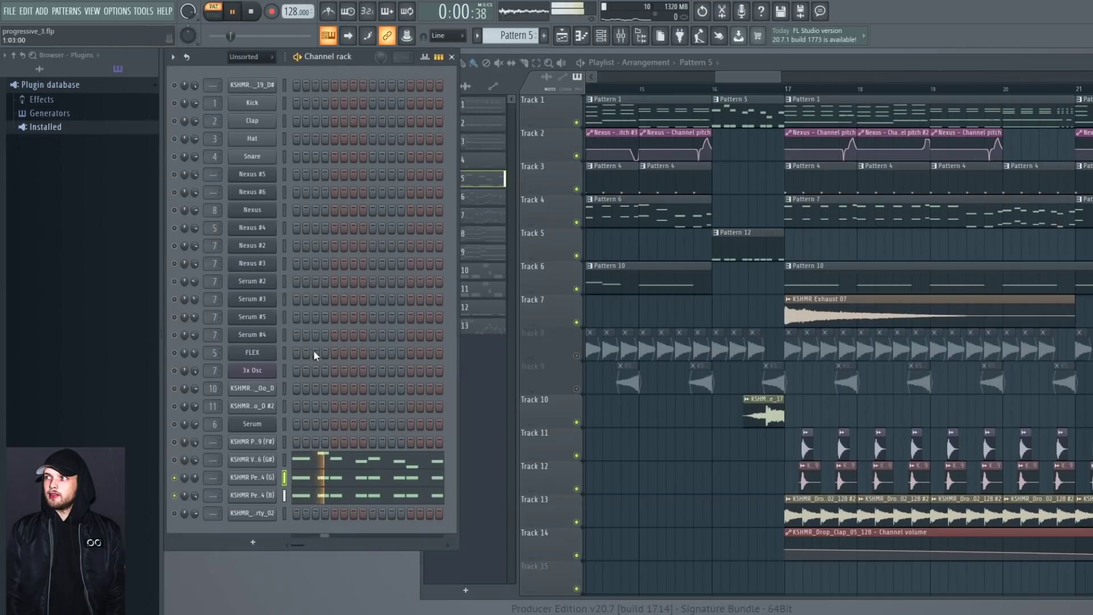
key("space")
left_click(175, 462)
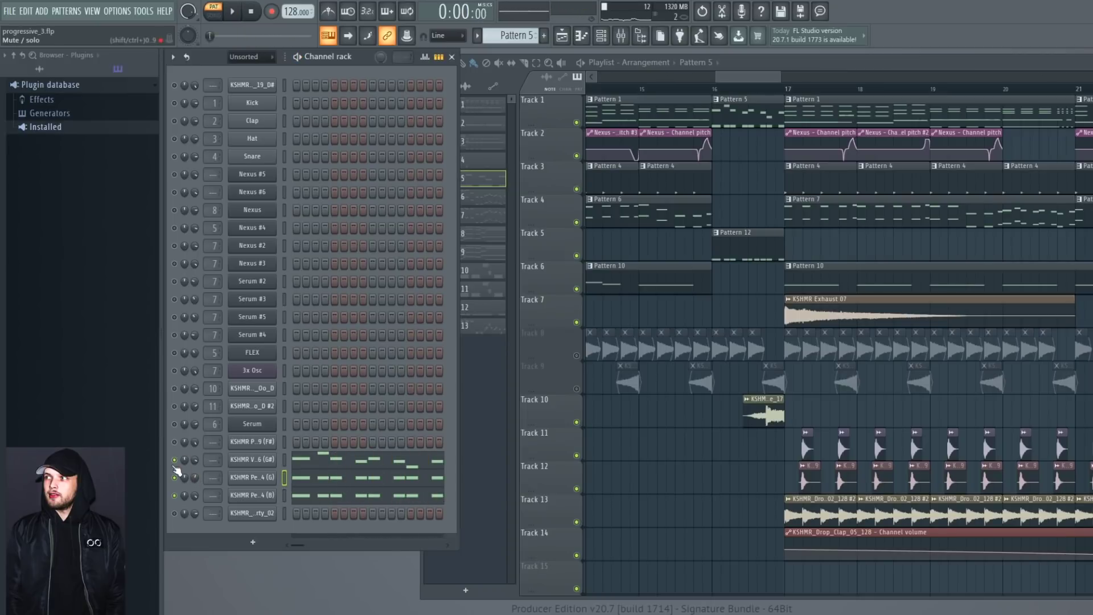
Step: Play the song from bar 15 into the fill with Pattern 5's vocal and percussion layers enabled, and select Pattern 5
left_click(702, 89)
left_click(640, 90)
key("space")
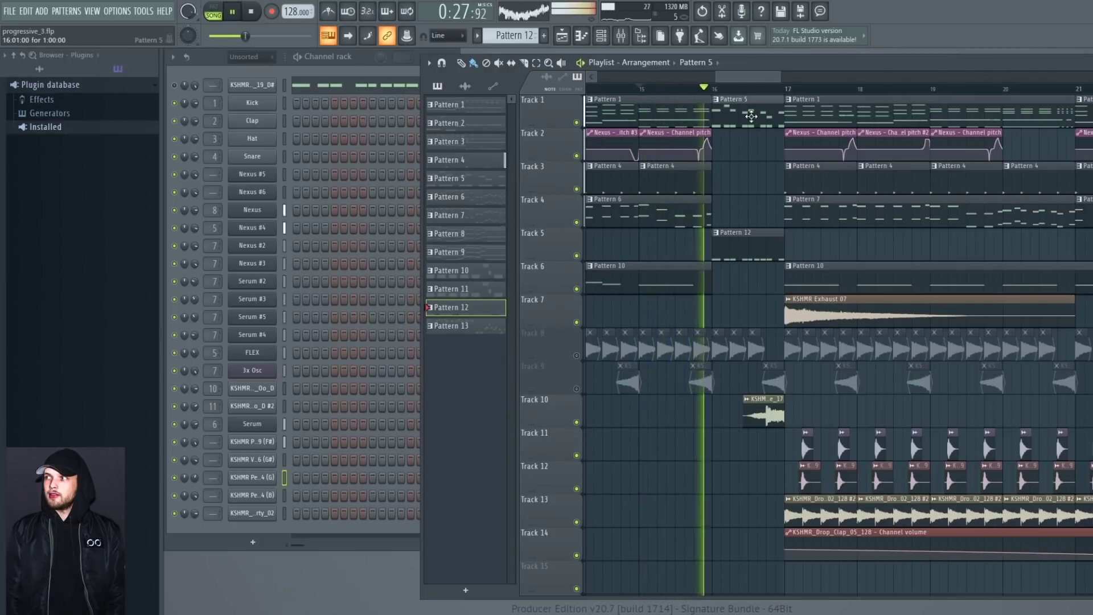
left_click(752, 116)
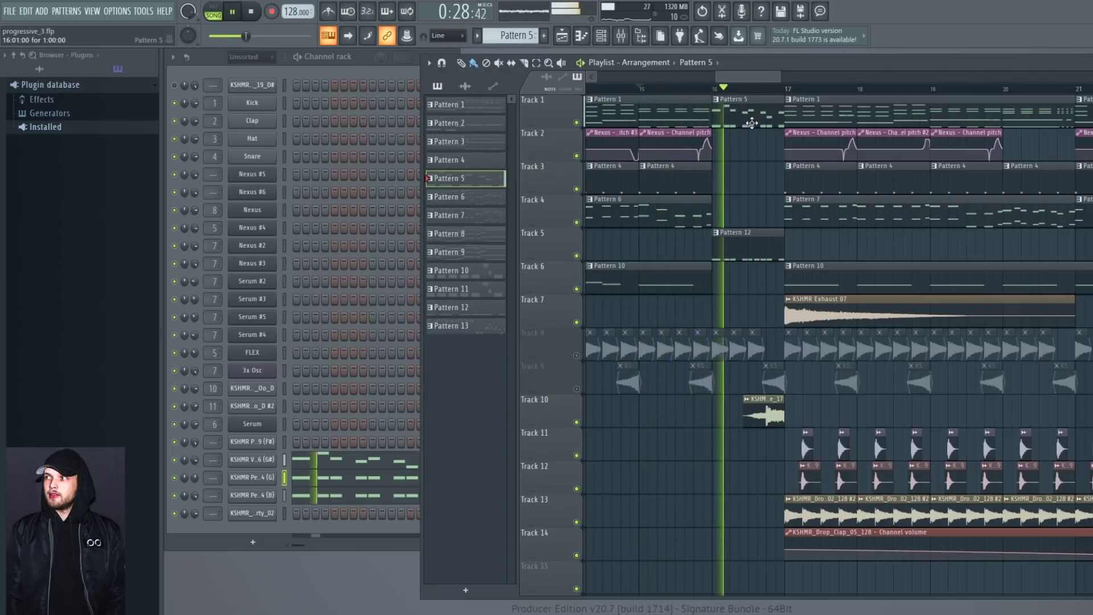
key("space")
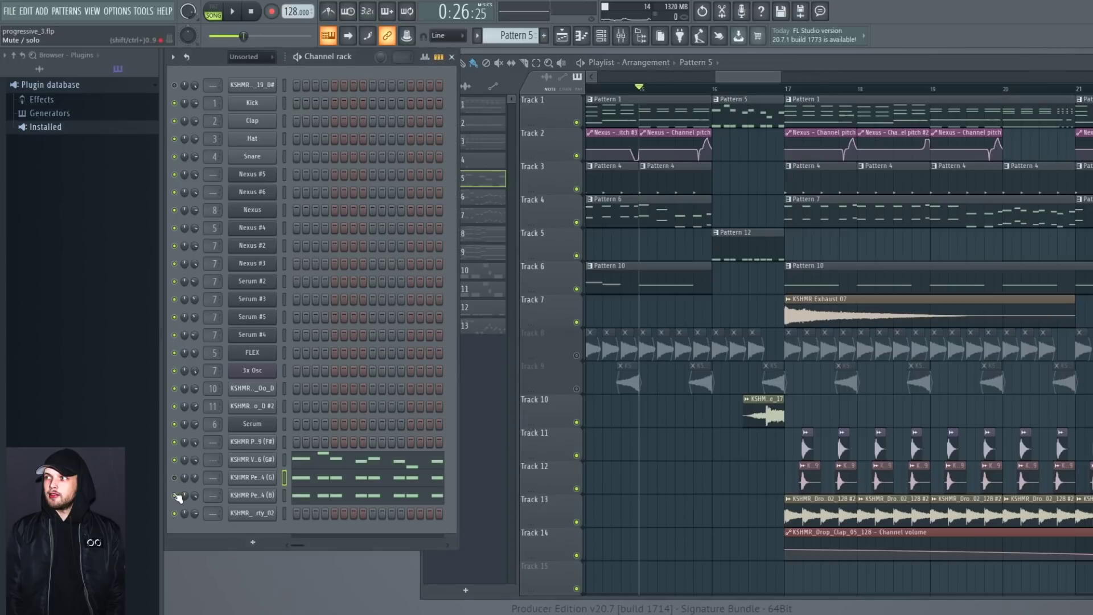
Step: Play the Pattern 5 fill from bar 16 without its percussion layers and unmute the two KSHMR percussion channels for comparison
left_click(722, 91)
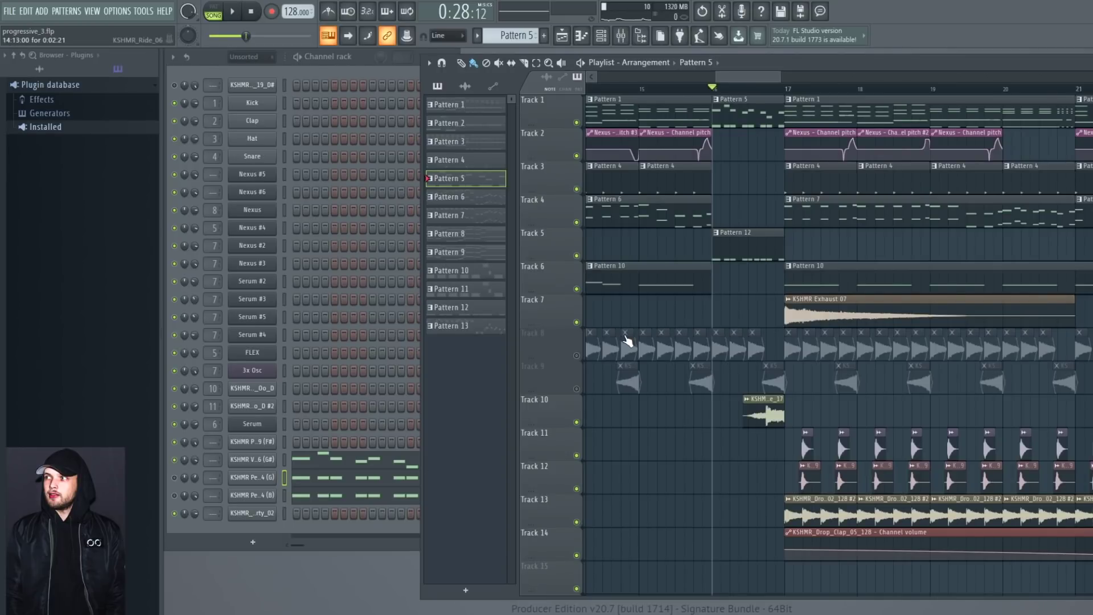
key("space")
left_click(175, 494)
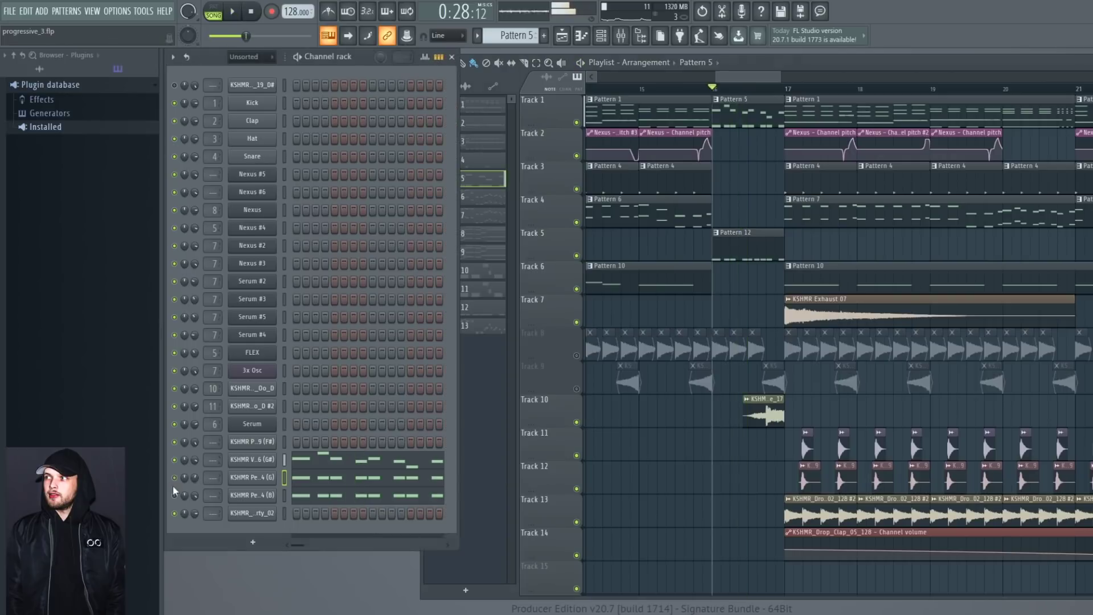
key("space")
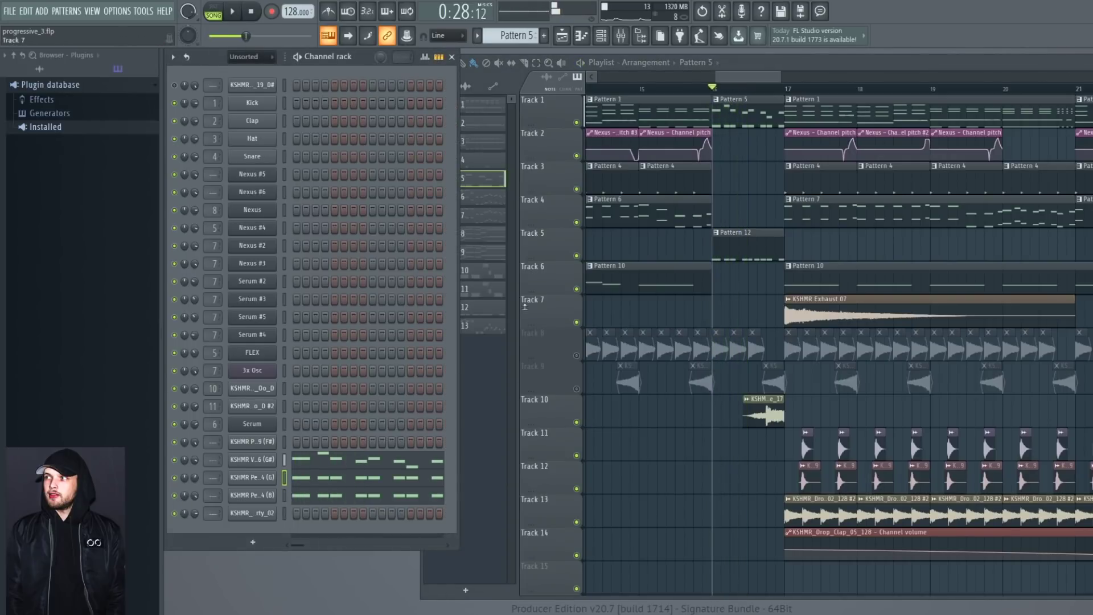
Step: Unmute the KSHMR channel used by Pattern 12, show that pattern, and play the layered fill from bar 16
left_click(174, 85)
left_click(730, 248)
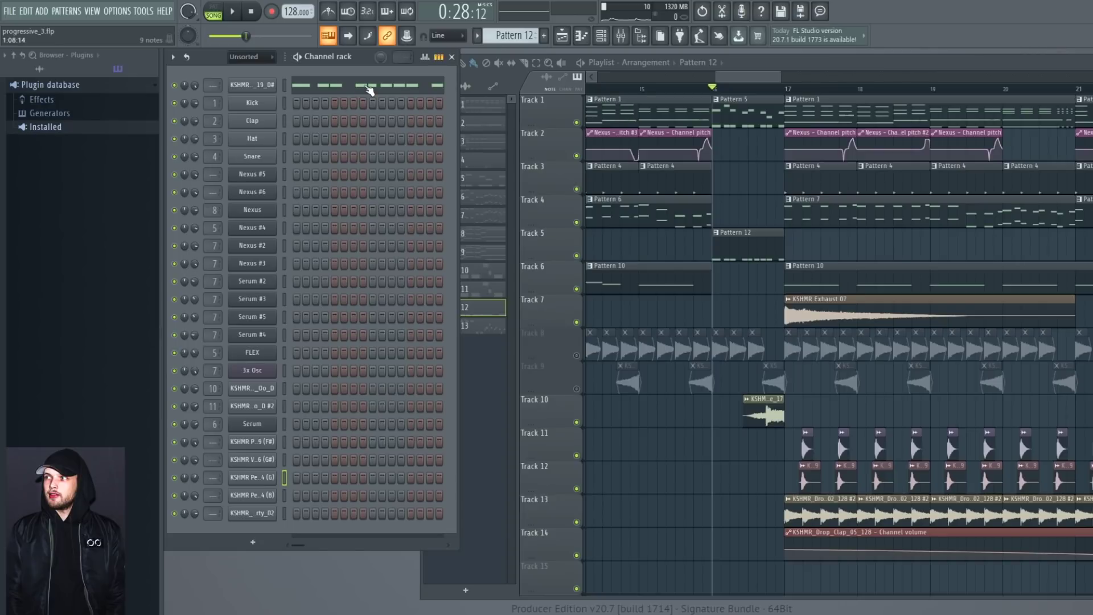
key("space")
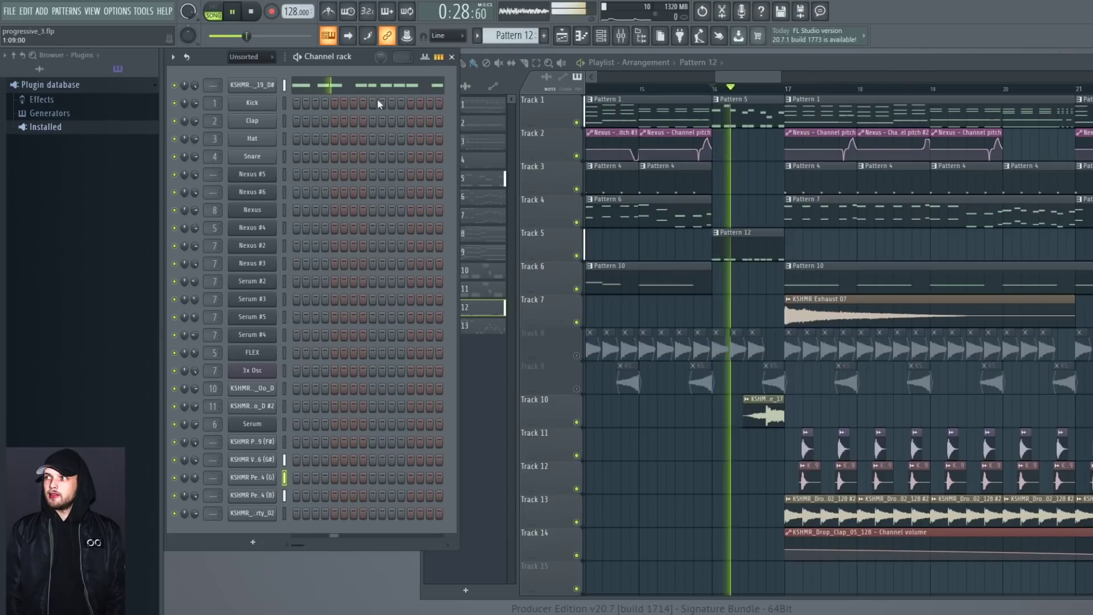
Step: Unmute playlist Tracks 8 and 9, and play Pattern 5 on its own in pattern mode
key("space")
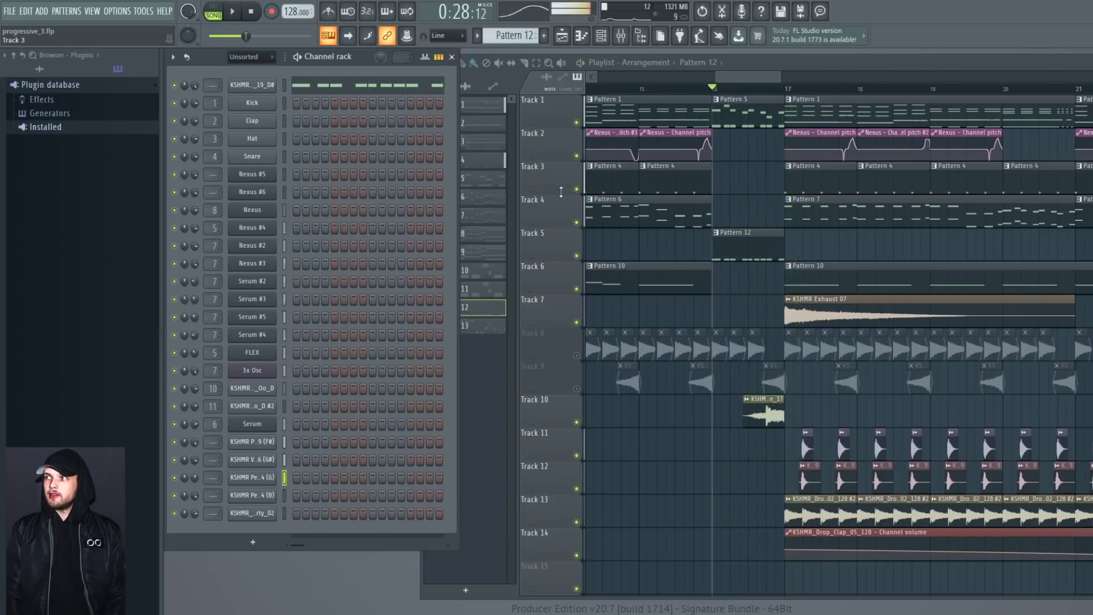
left_click_drag(576, 355, 576, 388)
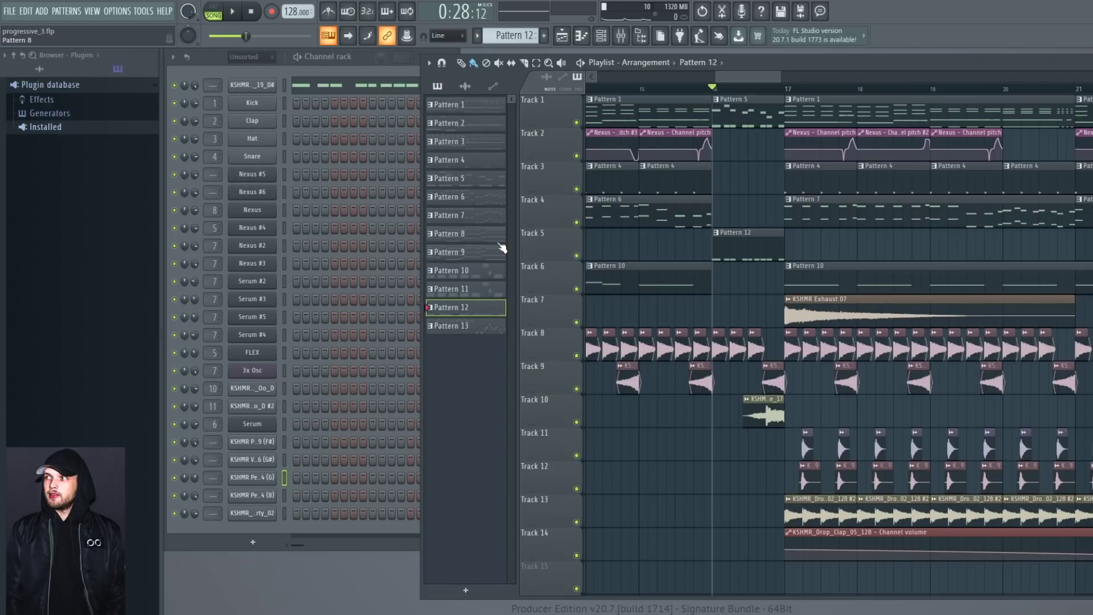
left_click(486, 180)
left_click(175, 459)
left_click(219, 18)
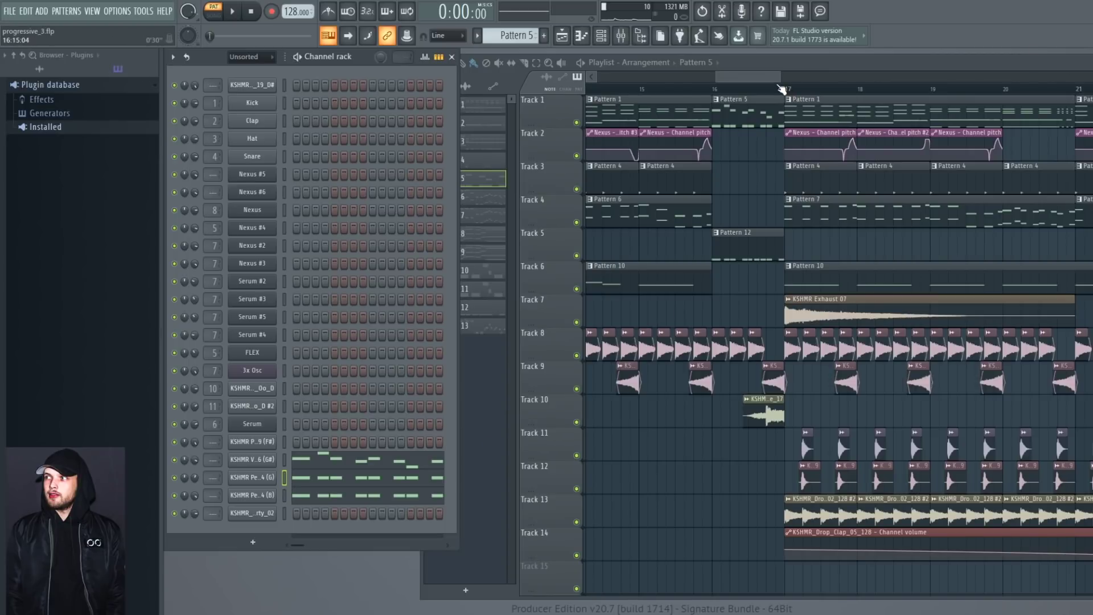
key("space")
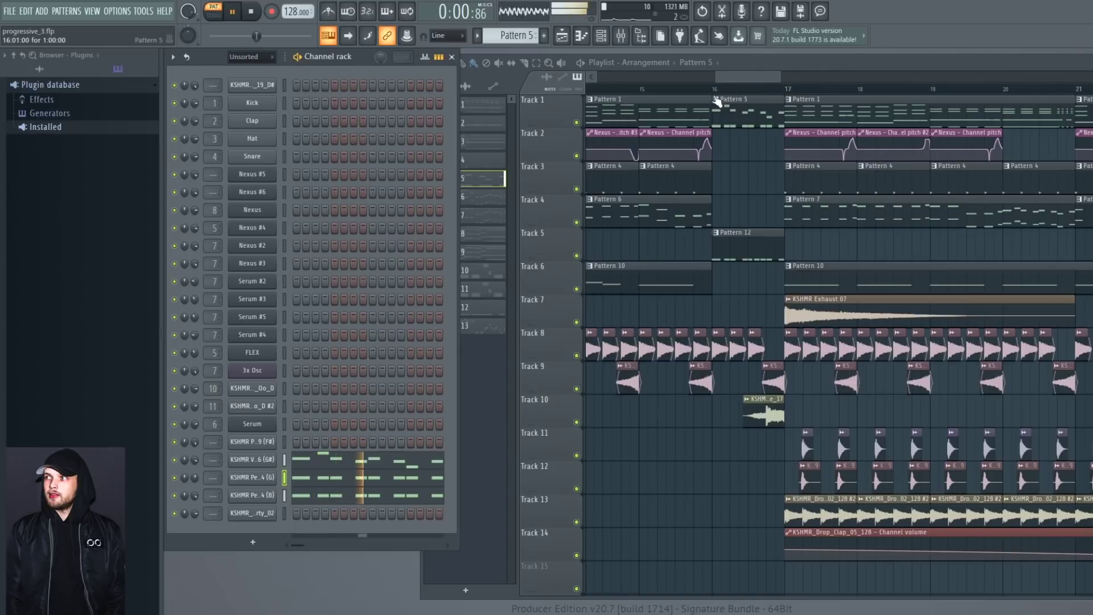
key("space")
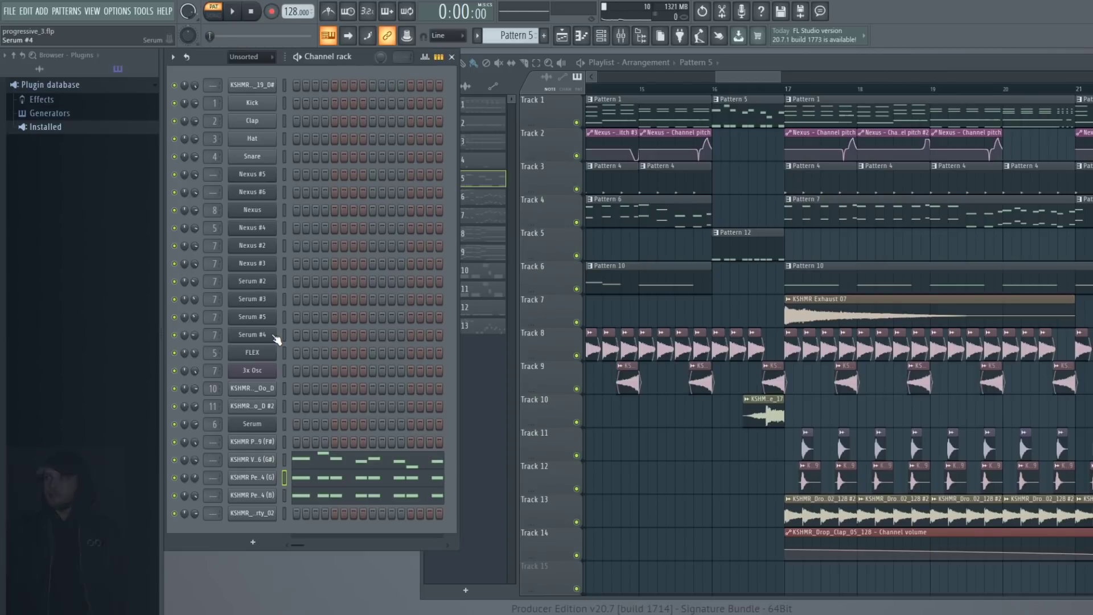
Step: Set song playback to start at bar 9 with only playlist Tracks 1 and 2 audible
left_click_drag(748, 76, 716, 80)
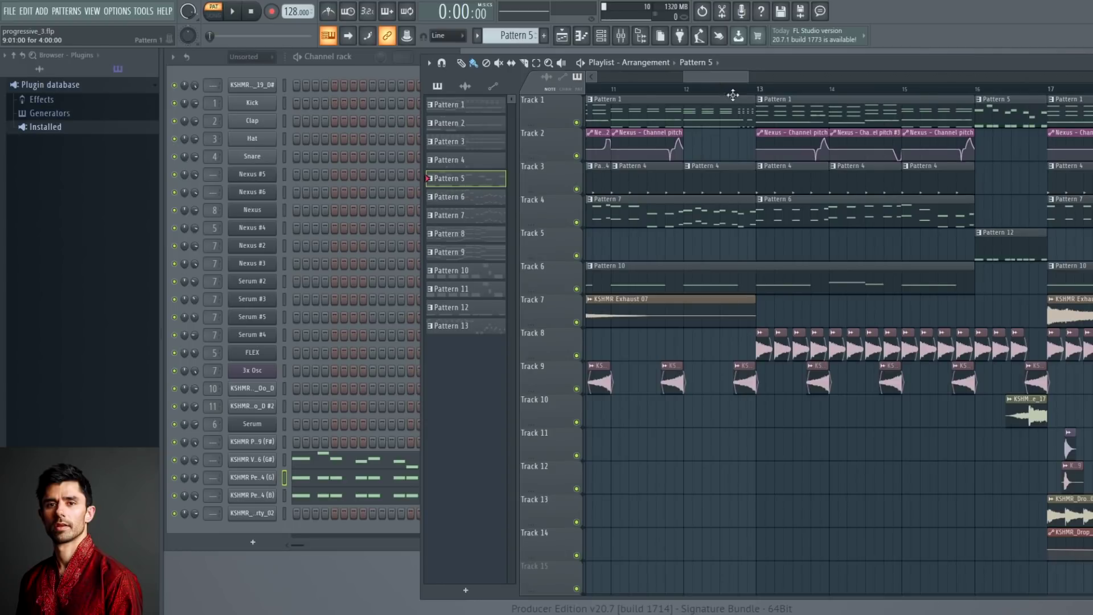
left_click_drag(724, 76, 698, 79)
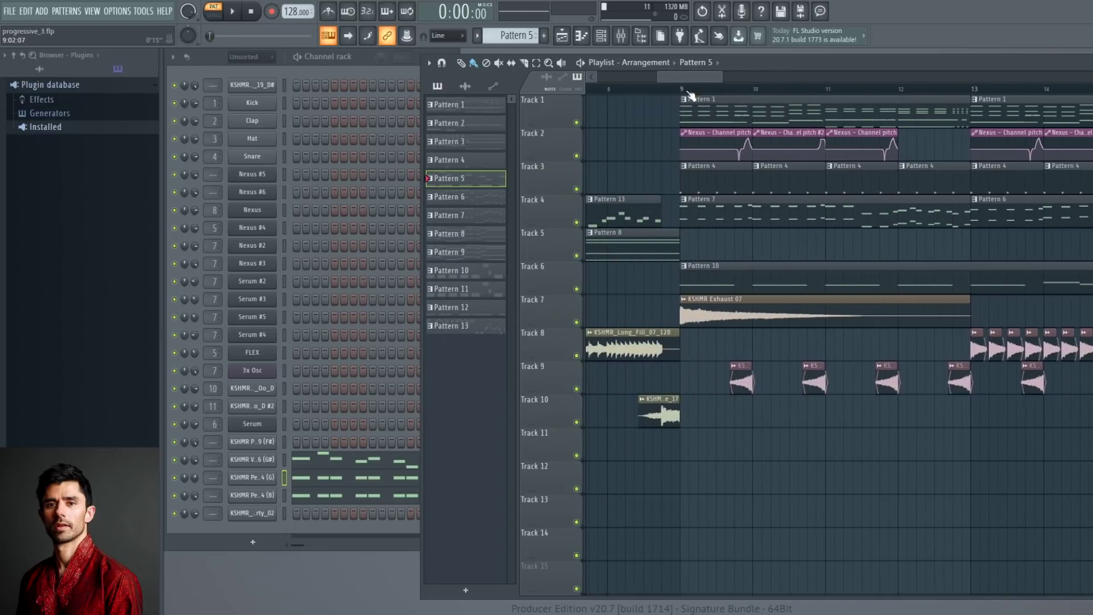
left_click(682, 89)
right_click(576, 122)
left_click(576, 156)
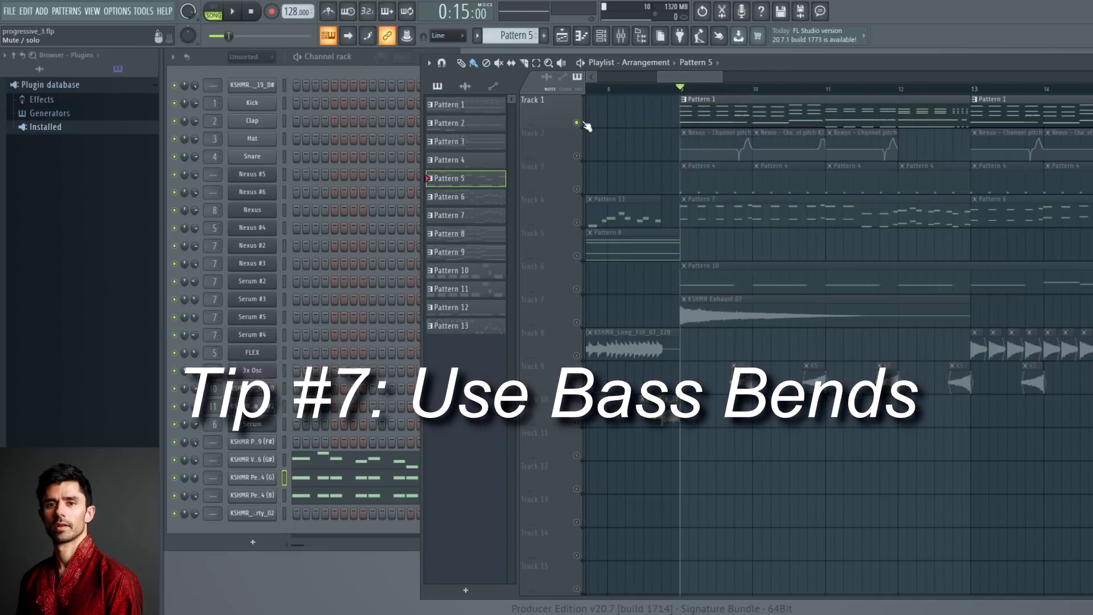
Step: Select Pattern 1, leave only its Nexus and Nexus #4 channels enabled, and play the bass bends from bar 9
left_click(775, 112)
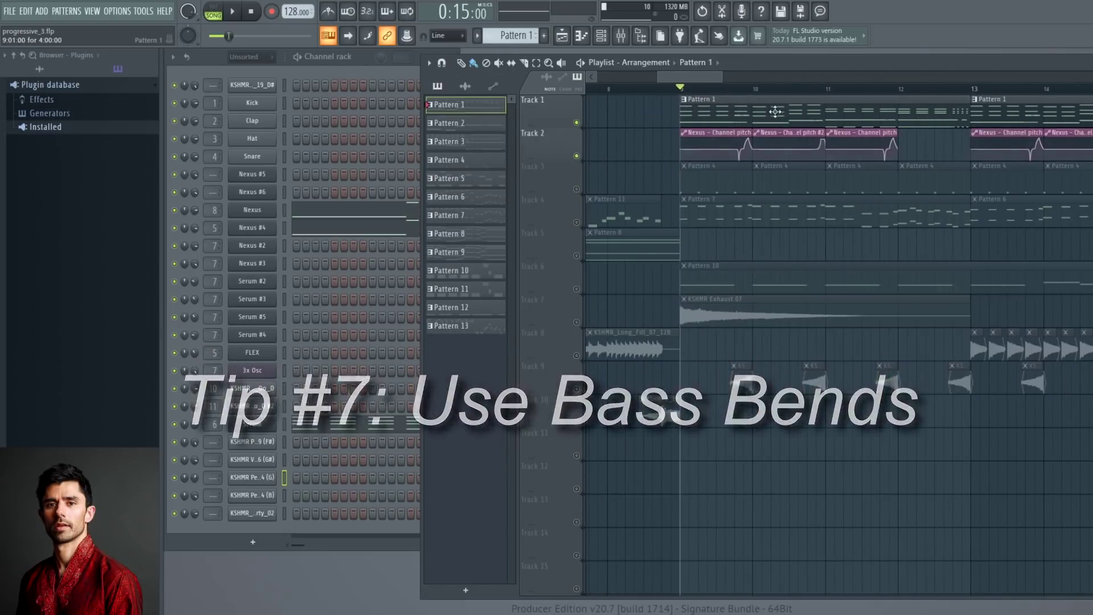
right_click(174, 209)
left_click(176, 228)
scroll(741, 96, "up", 3)
left_click_drag(692, 76, 697, 76)
key("space")
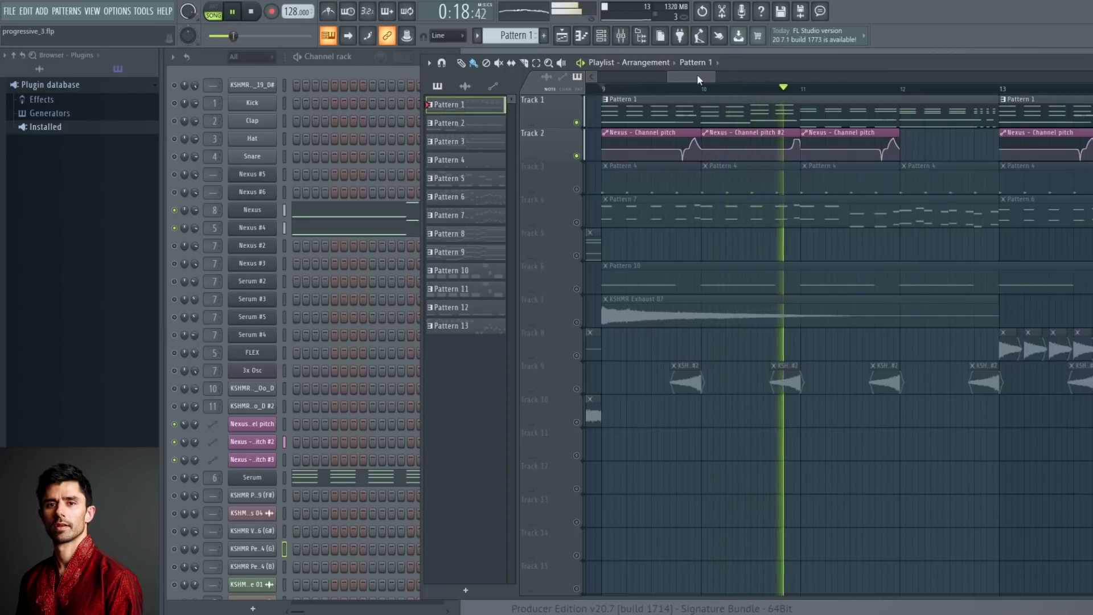
key("space")
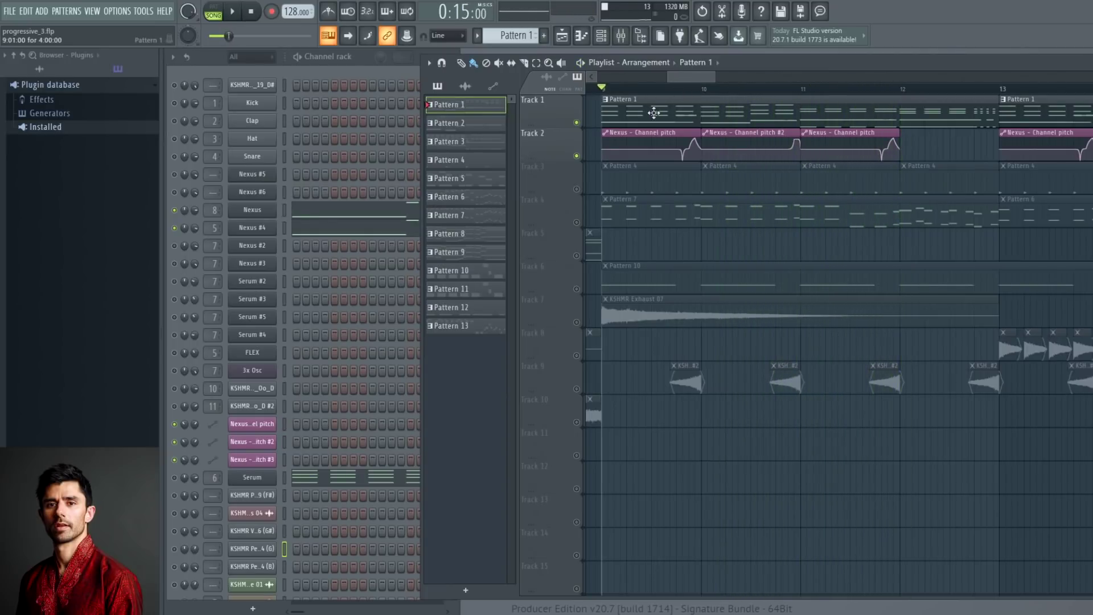
Step: Solo the Nexus channel and play the bass from bar 9
right_click(175, 211)
key("space")
key("space")
Step: Open the Nexus instrument and examine its Secret Bass preset in the library and its pitch bend range in the modulation settings
left_click(254, 210)
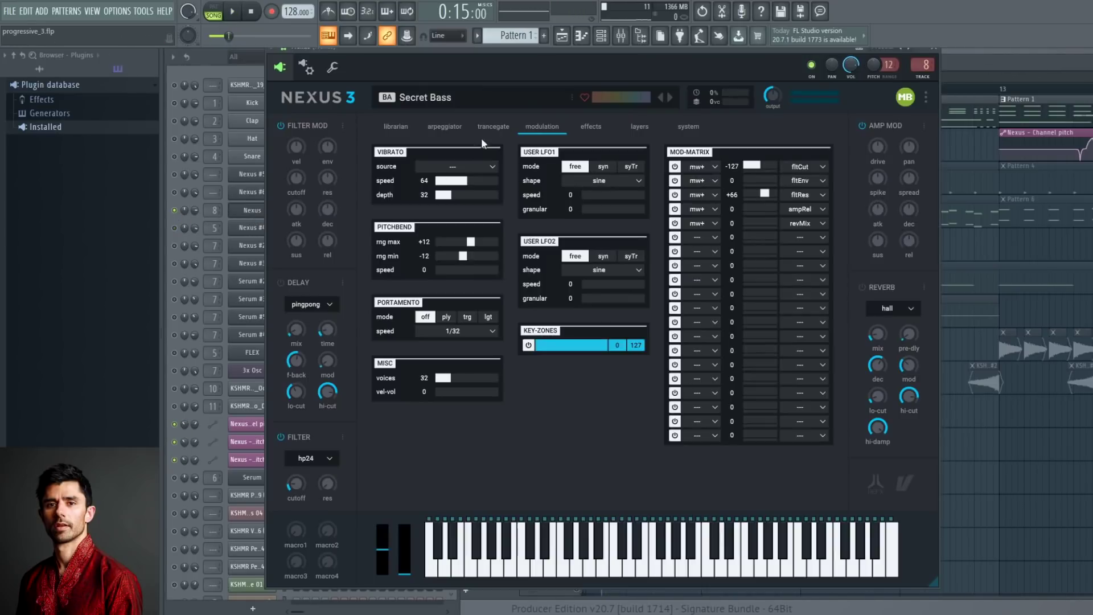
left_click(404, 125)
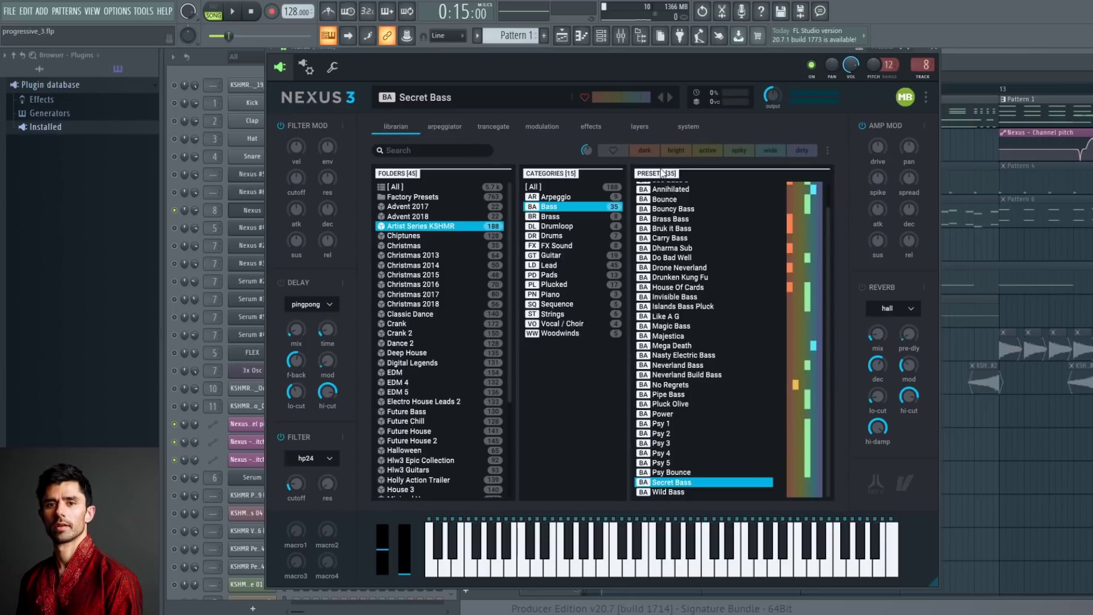
left_click(550, 126)
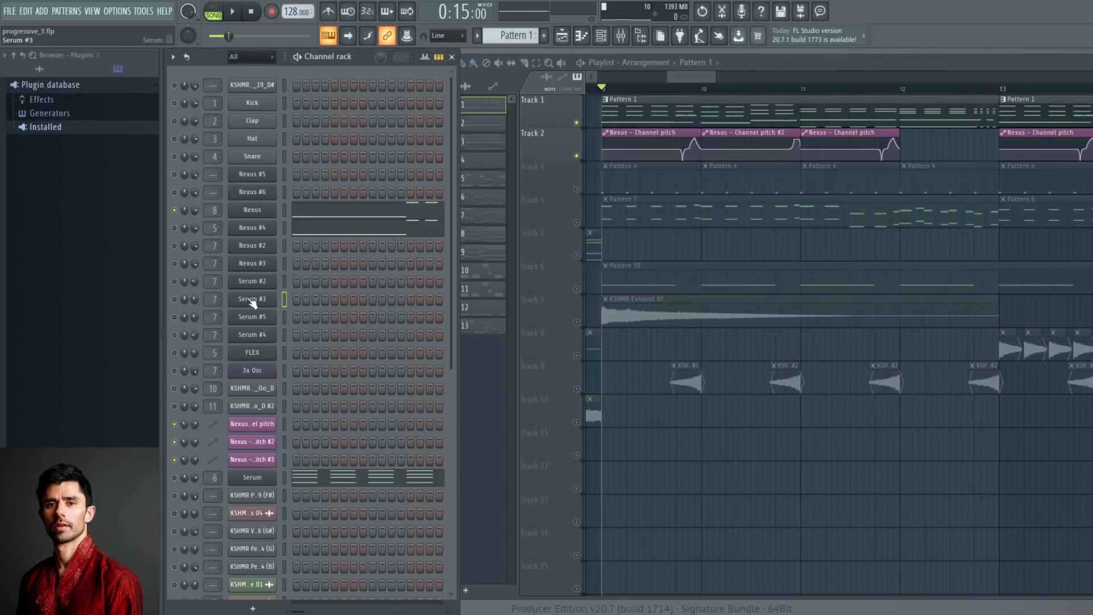
Step: Raise Serum #3's upward pitch bend range to 7 semitones and close the plugin
left_click(251, 301)
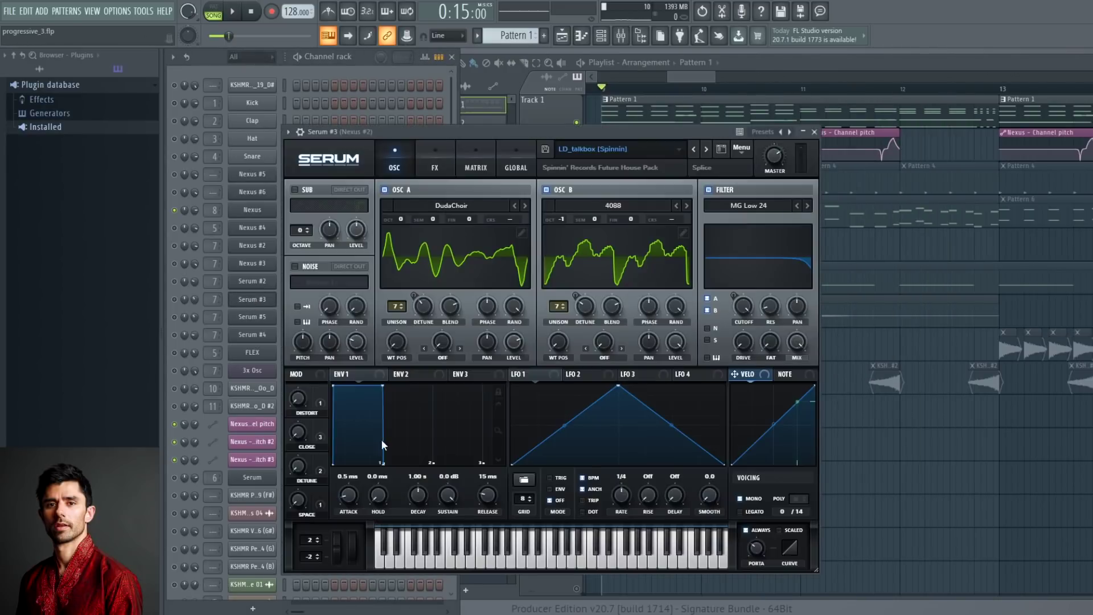
mouse_move(307, 542)
left_mouse_down()
mouse_move(313, 524)
mouse_move(316, 534)
left_mouse_up()
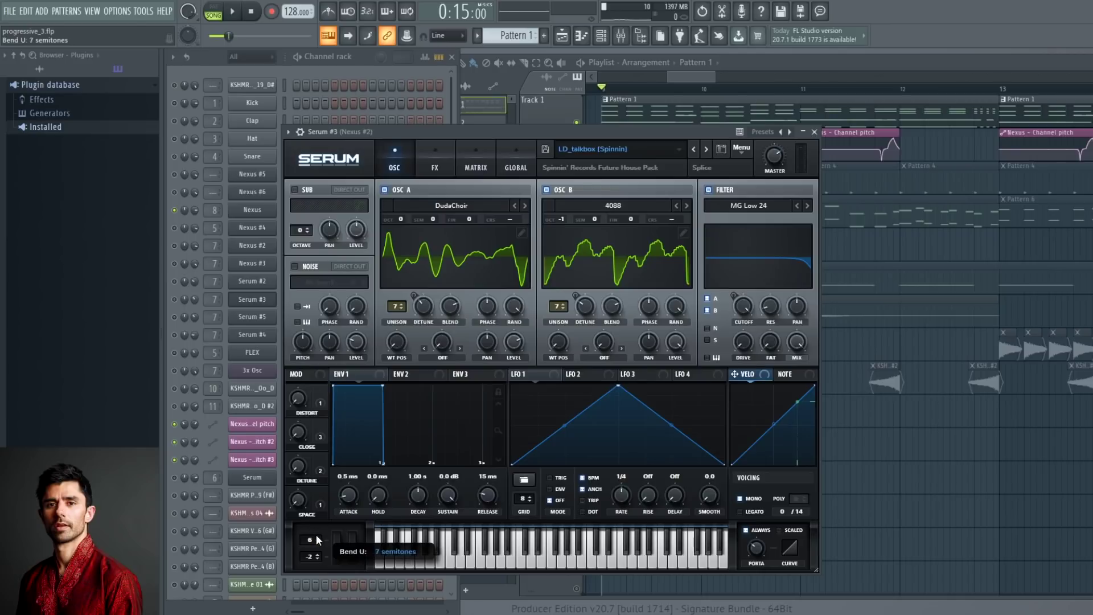
left_click(814, 133)
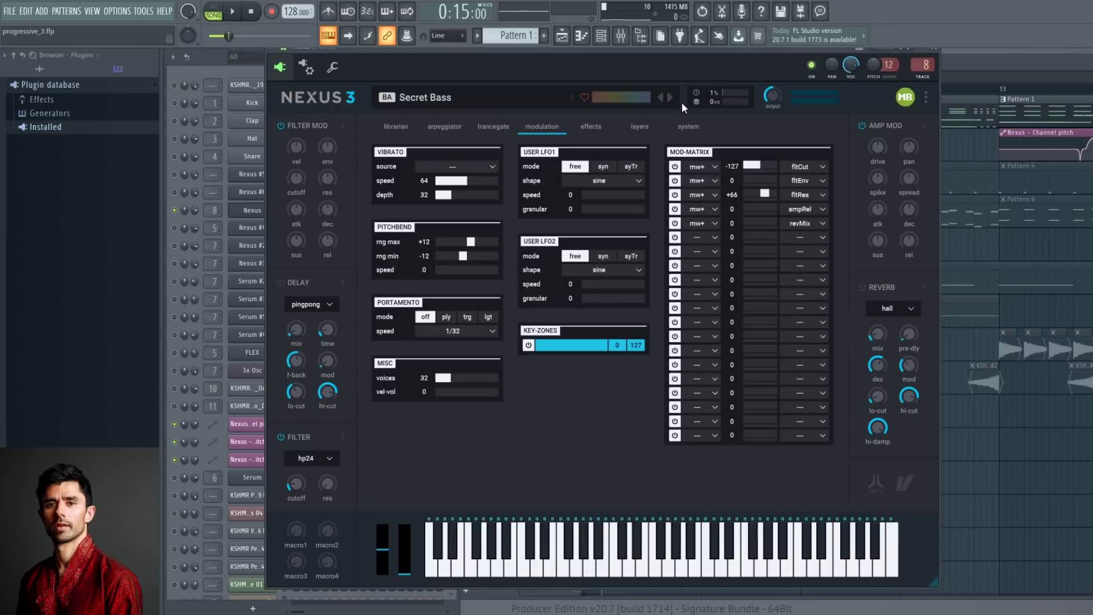
Step: Mute Track 2 and create an automation clip for the Nexus channel pitch over bar 9
left_click_drag(842, 53, 868, 147)
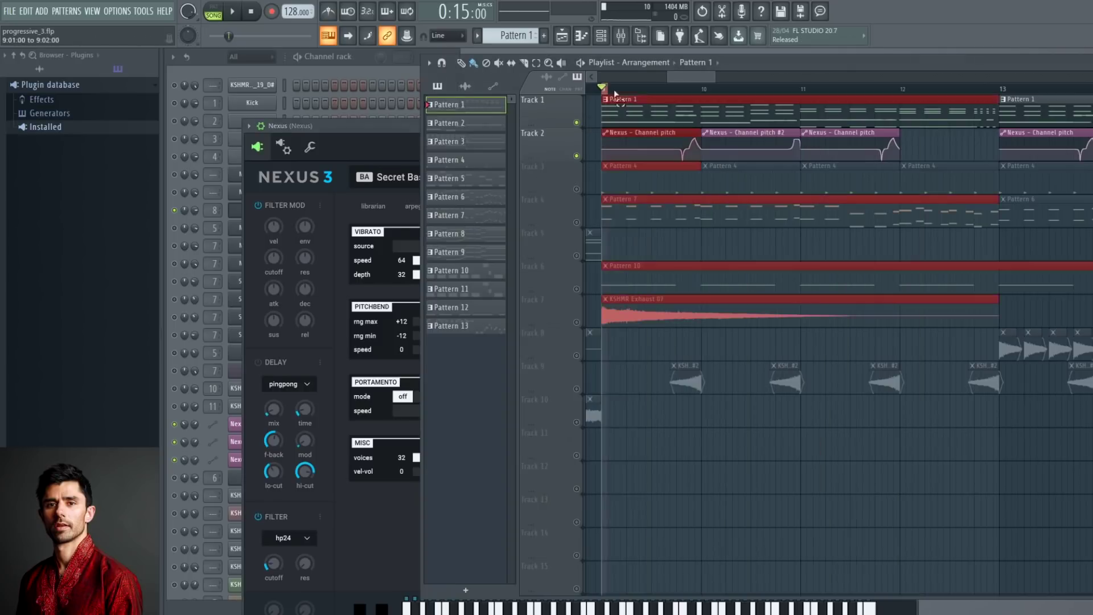
left_click_drag(603, 91, 705, 99)
left_click(576, 155)
left_click(405, 126)
right_click(853, 142)
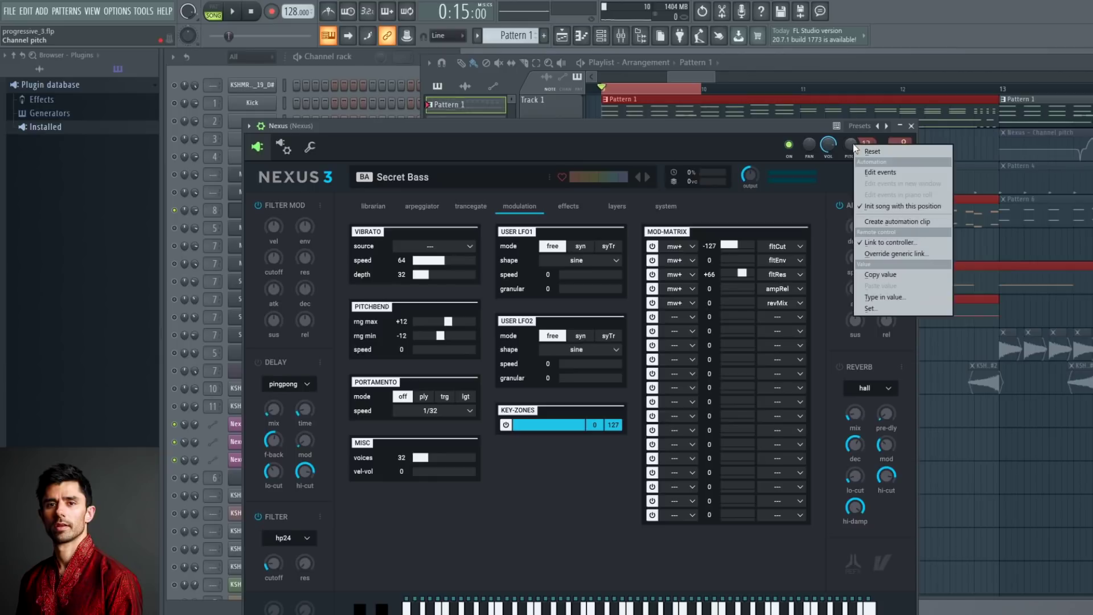
left_click(893, 222)
left_click(854, 69)
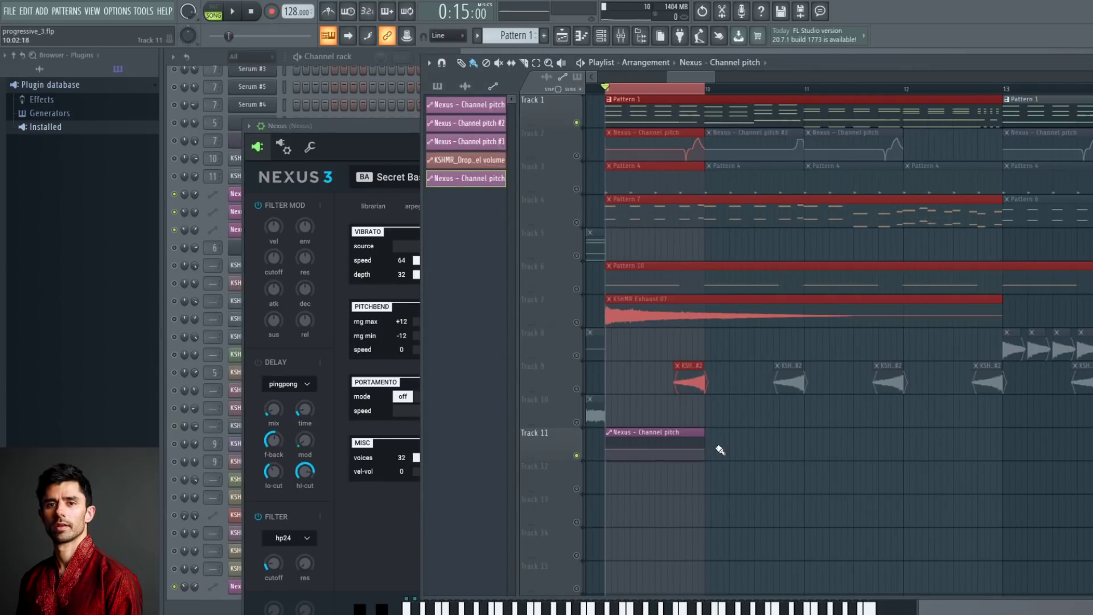
Step: Add points that dip and peak near the end of the new pitch clip, curve the rise between them, and play it
left_click(680, 450)
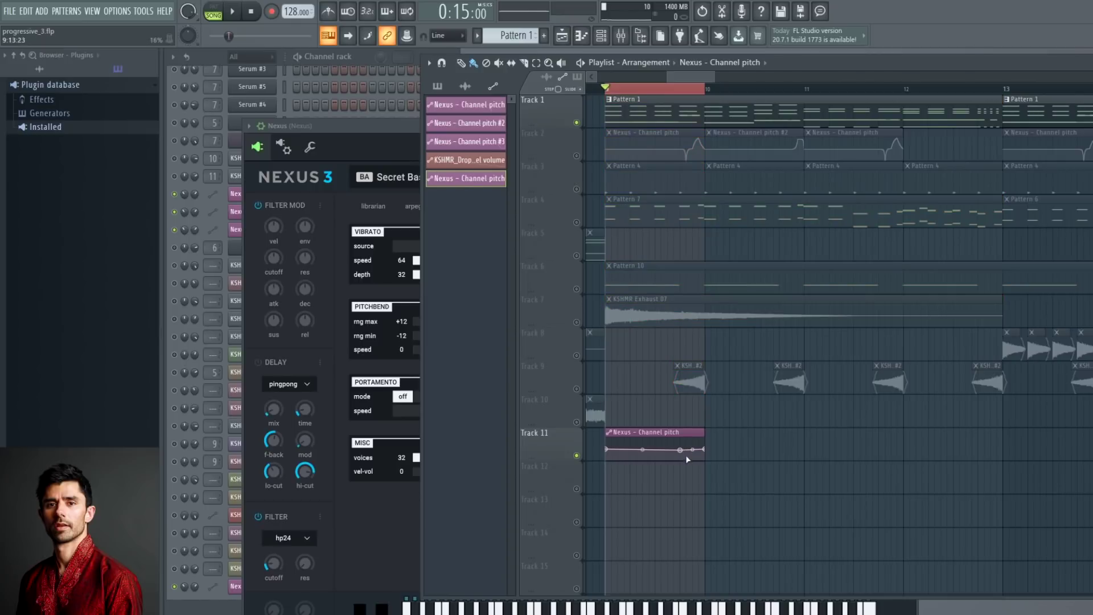
right_click(691, 459)
right_click(699, 439)
scroll(681, 98, "up", 3)
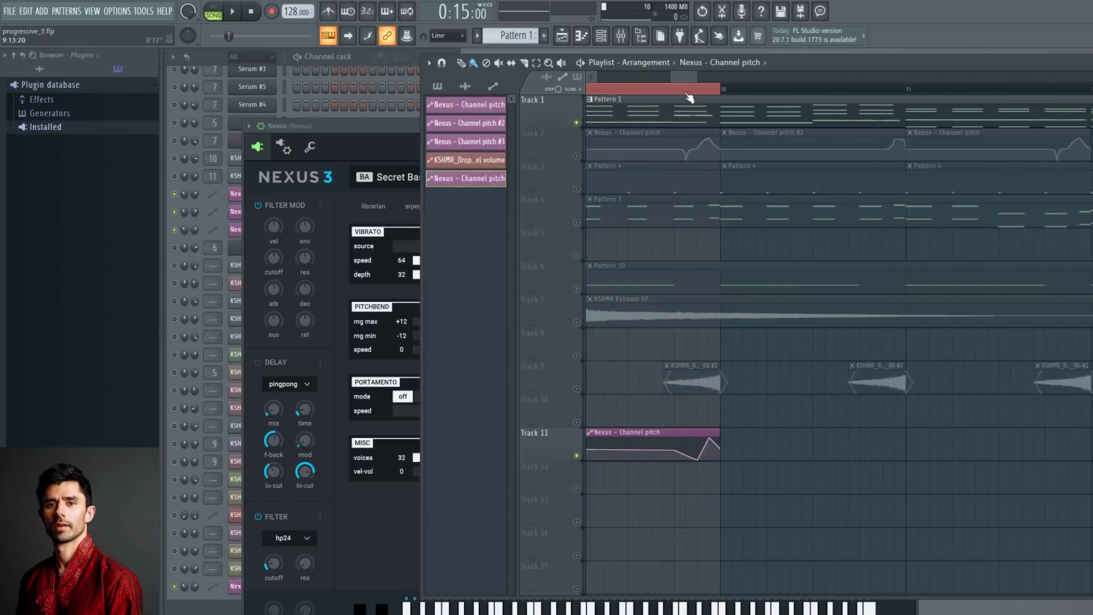
mouse_move(705, 439)
left_mouse_down()
mouse_move(724, 437)
mouse_move(705, 455)
left_mouse_up()
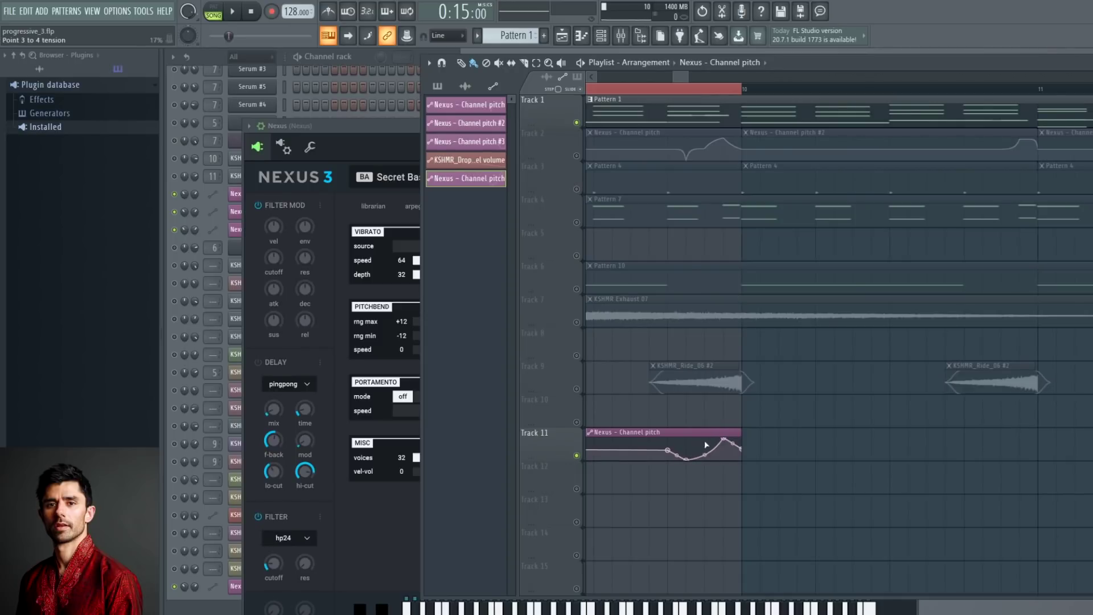
key("space")
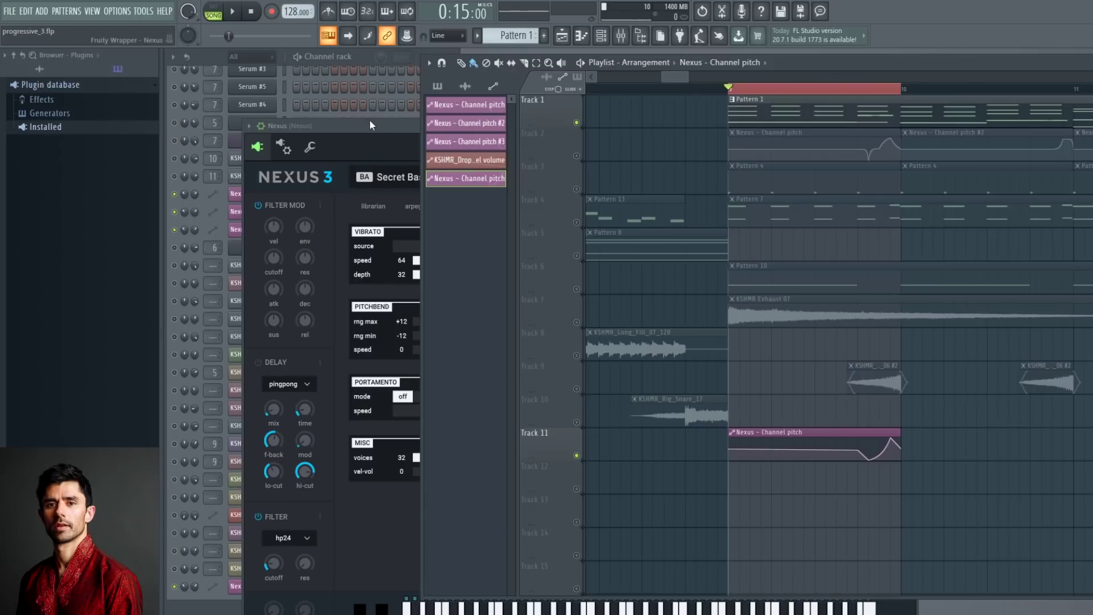
key("space")
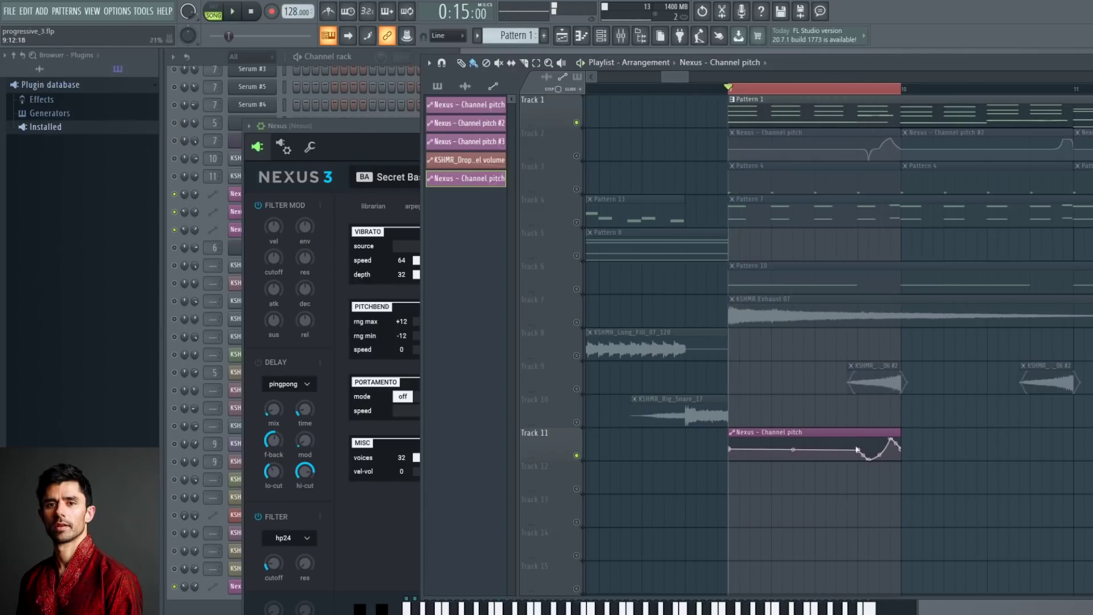
Step: Copy the first automation point's value to the second and last points of the pitch clip at 50%, and play bar 9
right_click(732, 451)
left_click(767, 577)
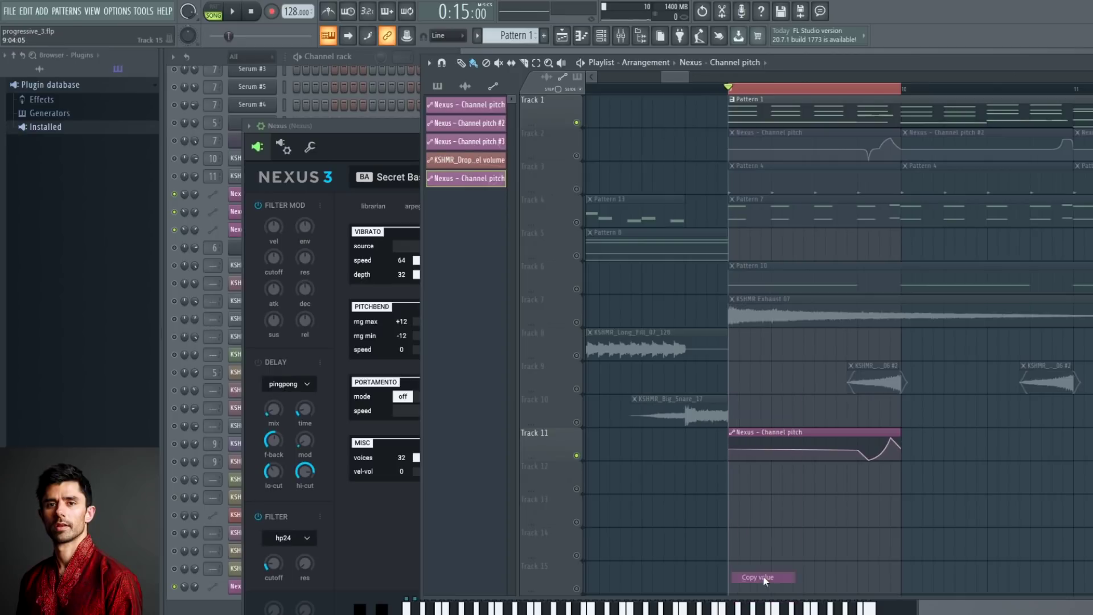
right_click(858, 450)
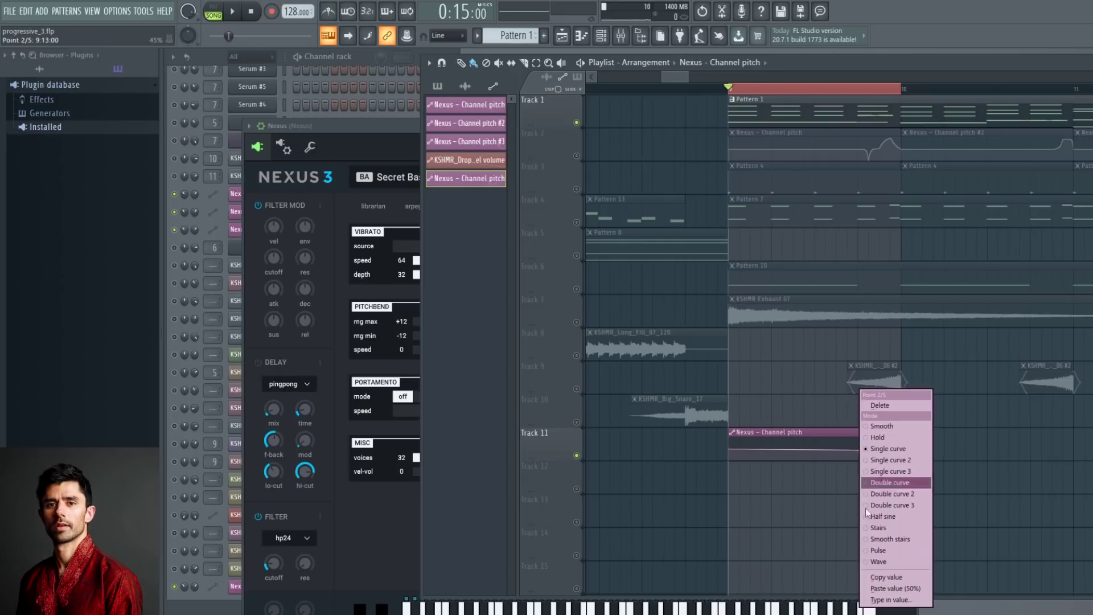
left_click(903, 588)
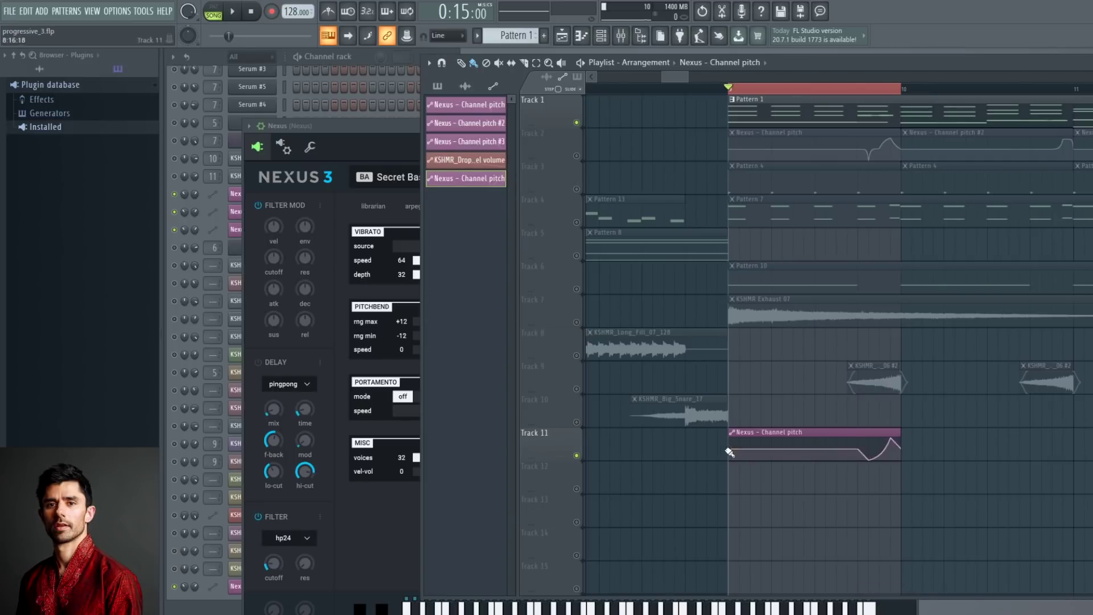
right_click(897, 445)
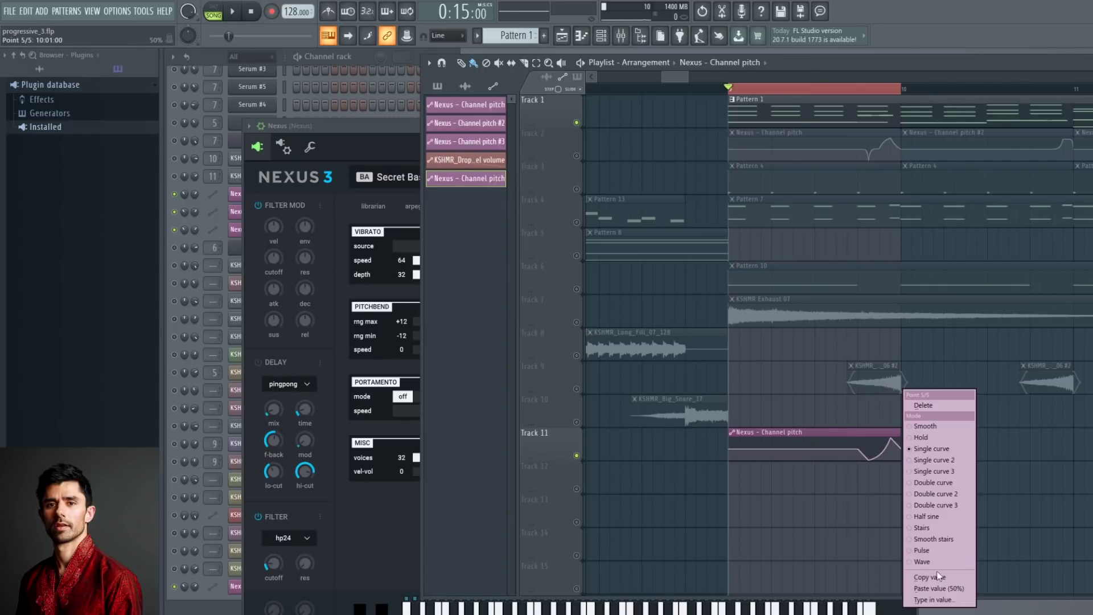
left_click(958, 586)
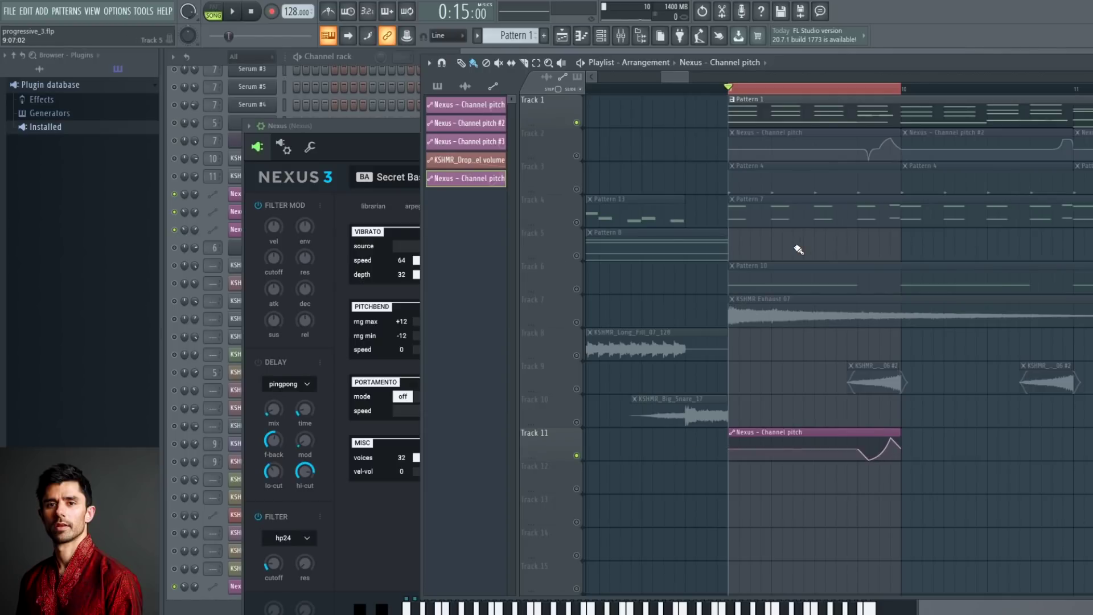
key("space")
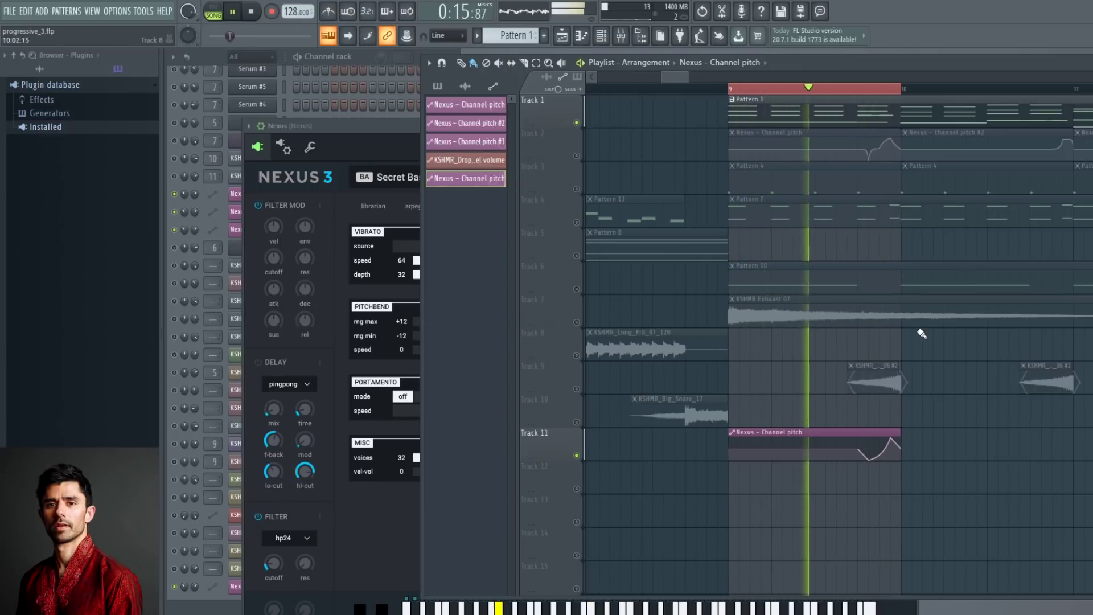
key("space")
Step: Reshape the pitch clip's end into a rise followed by a dip, flatten the rise, and play bar 9 to compare the bends
mouse_move(892, 439)
left_mouse_down()
mouse_move(894, 462)
mouse_move(870, 436)
left_mouse_up()
key("space")
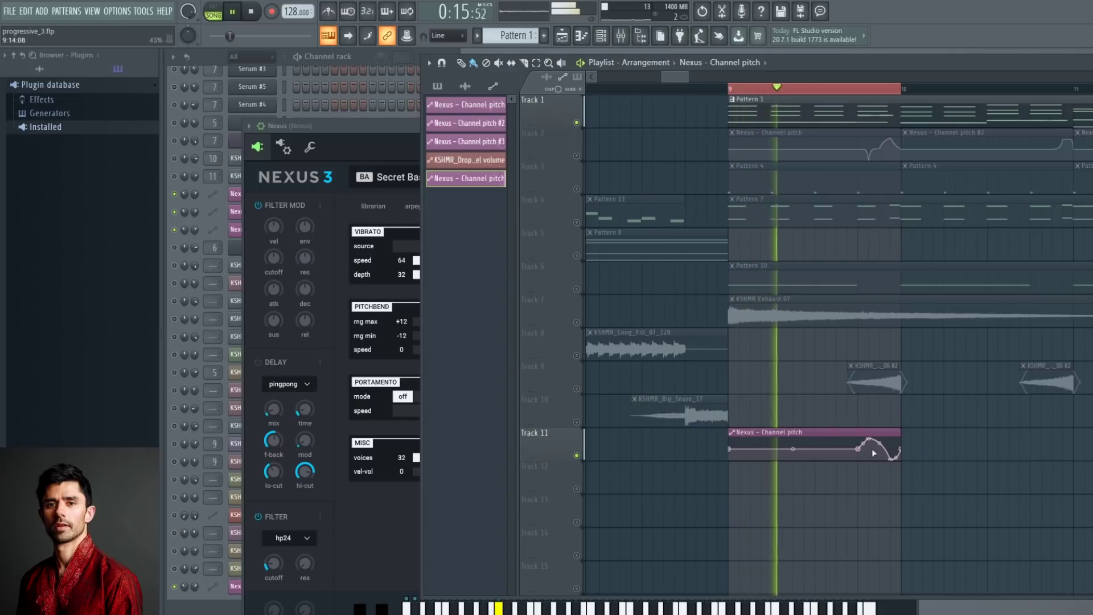
left_click_drag(868, 439, 869, 448)
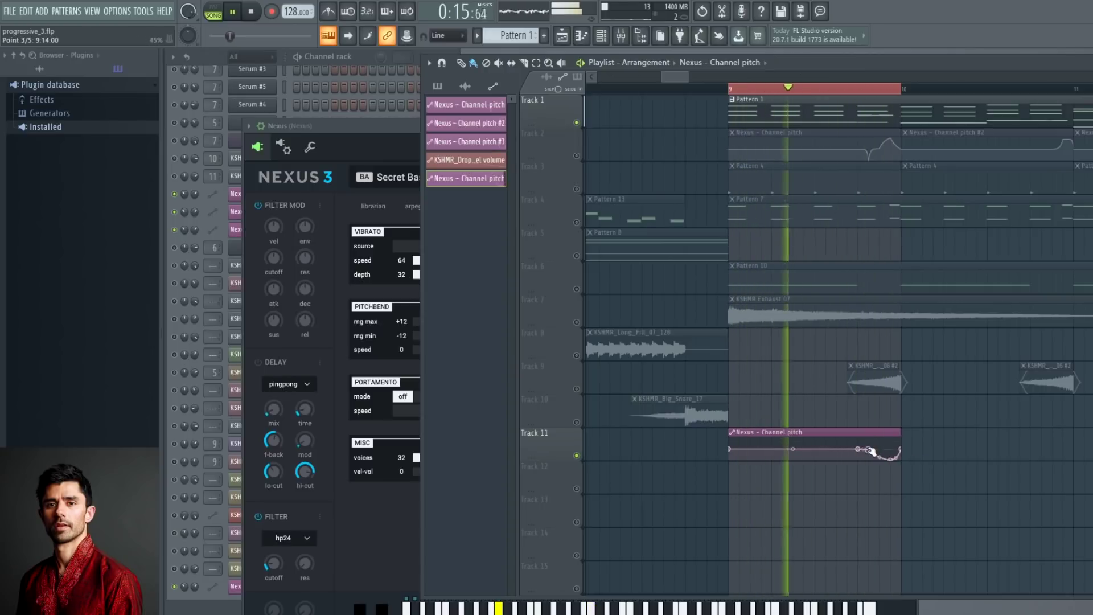
key("space")
Step: Clear the bar 9 time selection and delete the Nexus channel pitch clip from Track 11
right_click(839, 89)
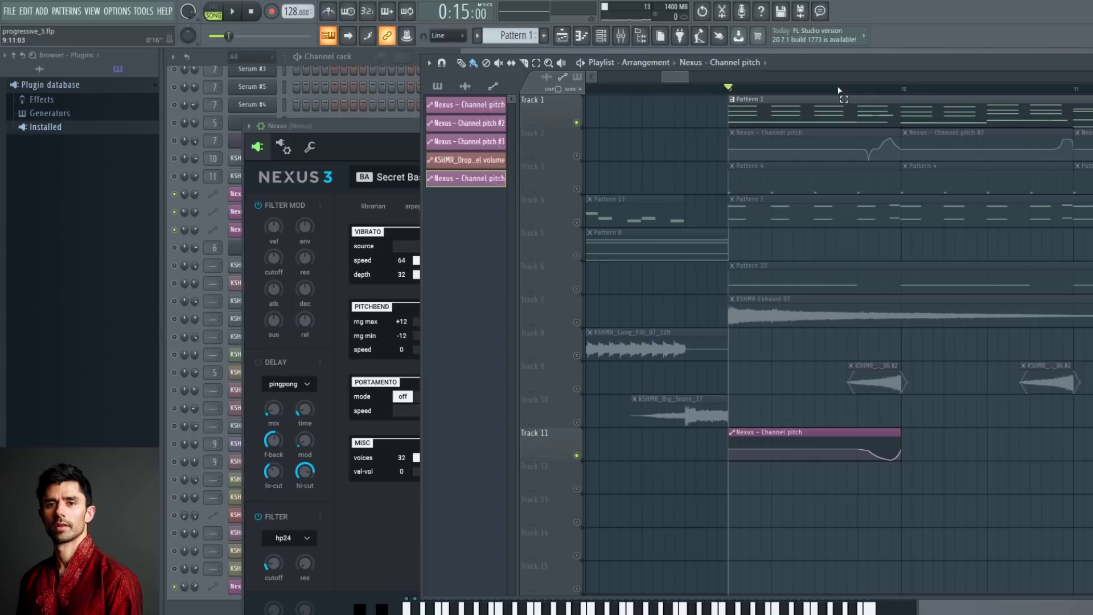
right_click(863, 433)
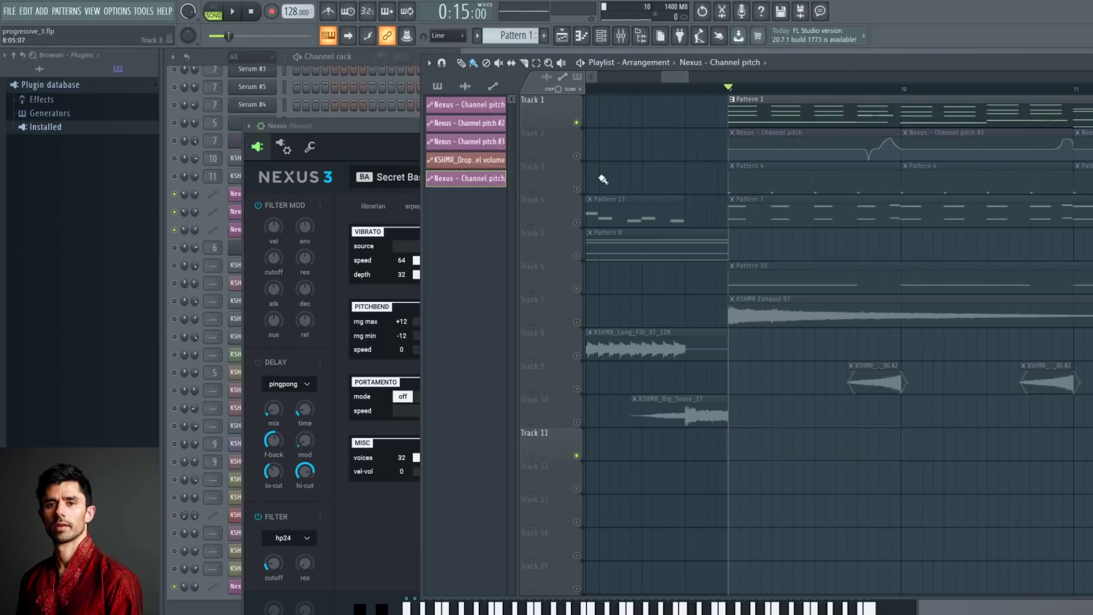
Step: Turn all playlist tracks back on and play the full arrangement from bar 25 to hear the bass pitch bends
right_click(576, 123)
right_click(577, 123)
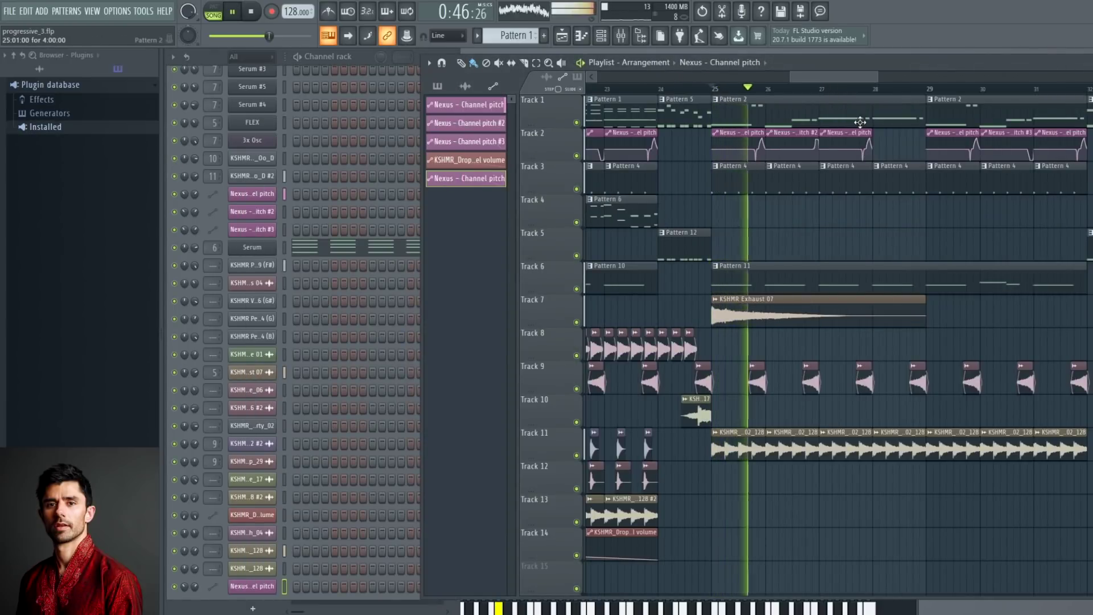
left_click_drag(821, 75, 828, 80)
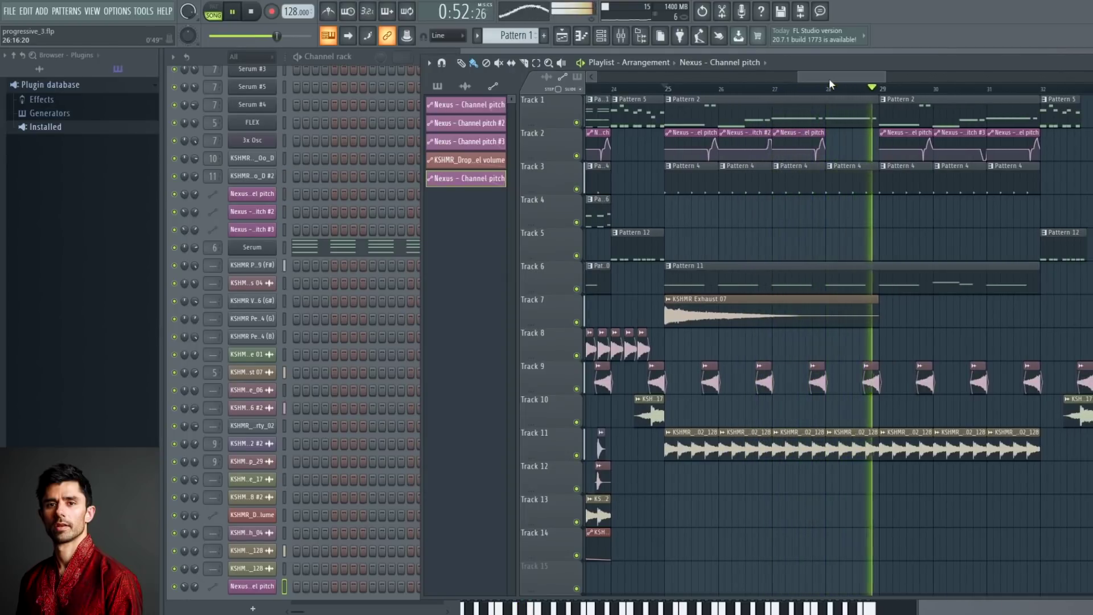
left_click_drag(829, 82, 845, 81)
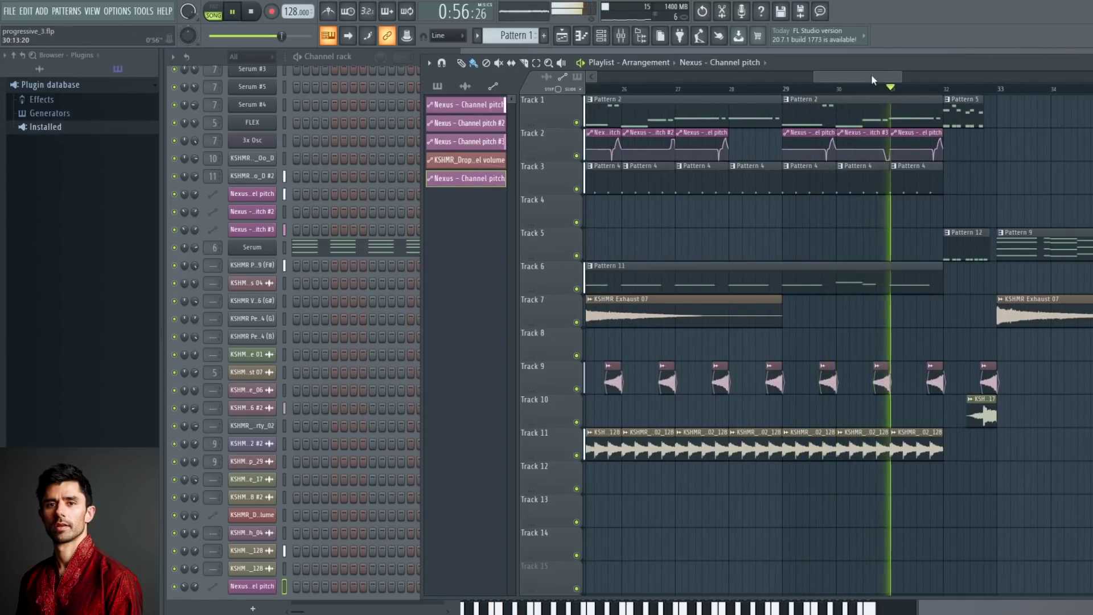
left_click_drag(871, 75, 854, 76)
key("space")
Step: Mute the pitch automation on Track 2 and play the section from bar 25 without the bends for comparison
left_click(576, 156)
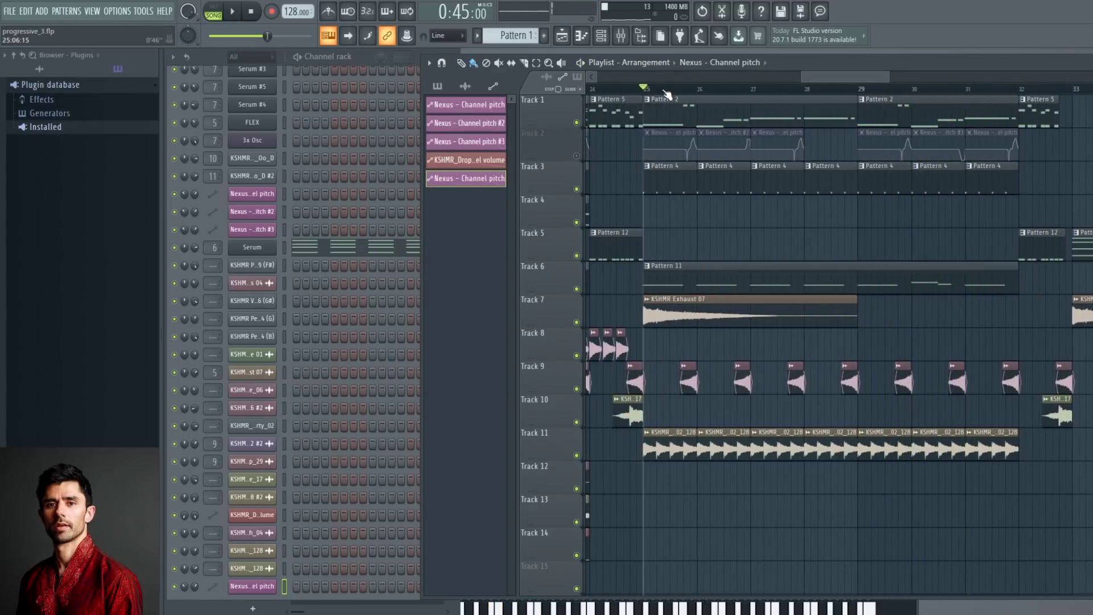
key("space")
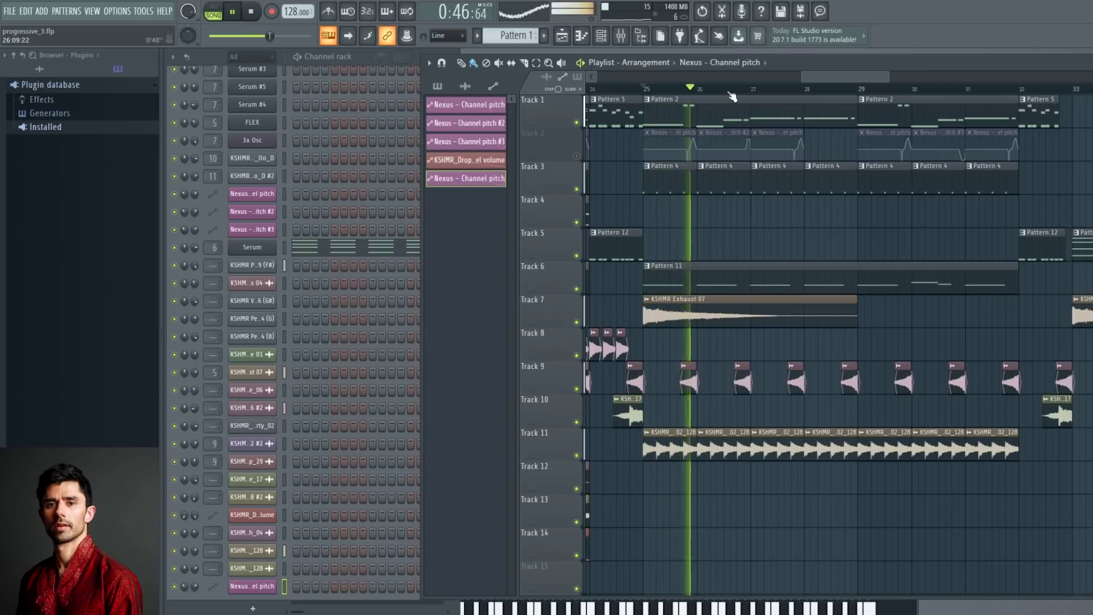
left_click_drag(820, 78, 828, 76)
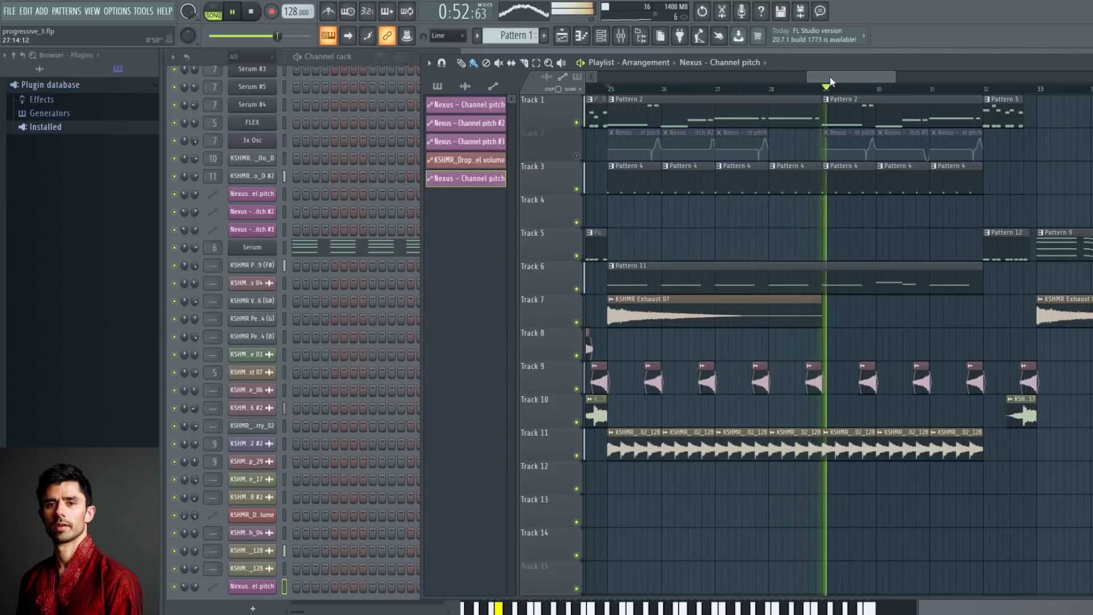
left_click_drag(829, 76, 819, 77)
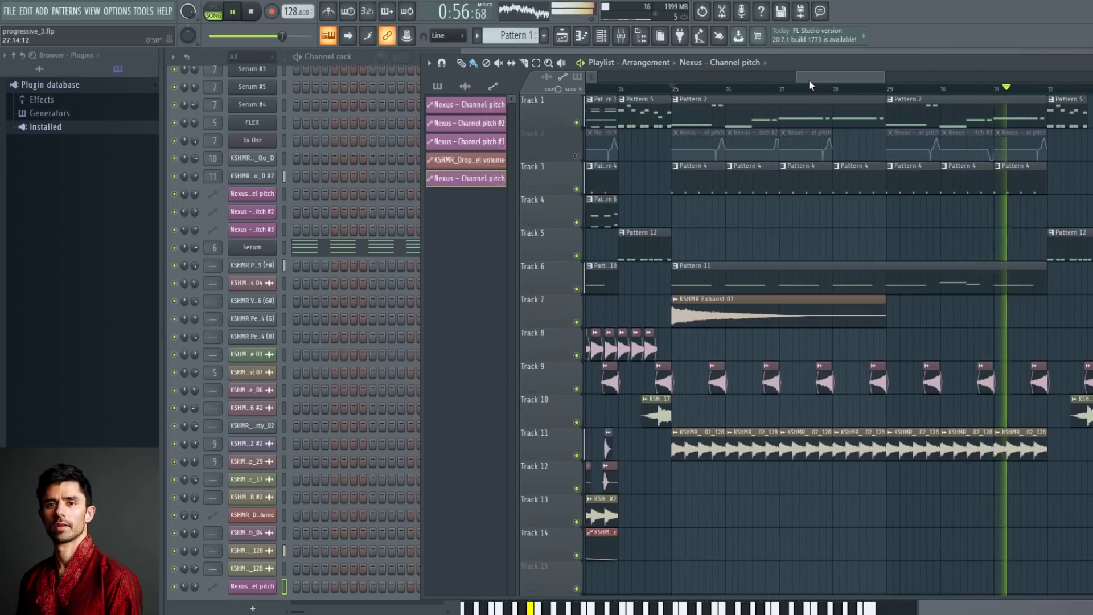
key("space")
Step: Examine the Nexus notes of Pattern 2 in the piano roll, focusing on the two short C5 notes, and return to the playlist
left_click(720, 110)
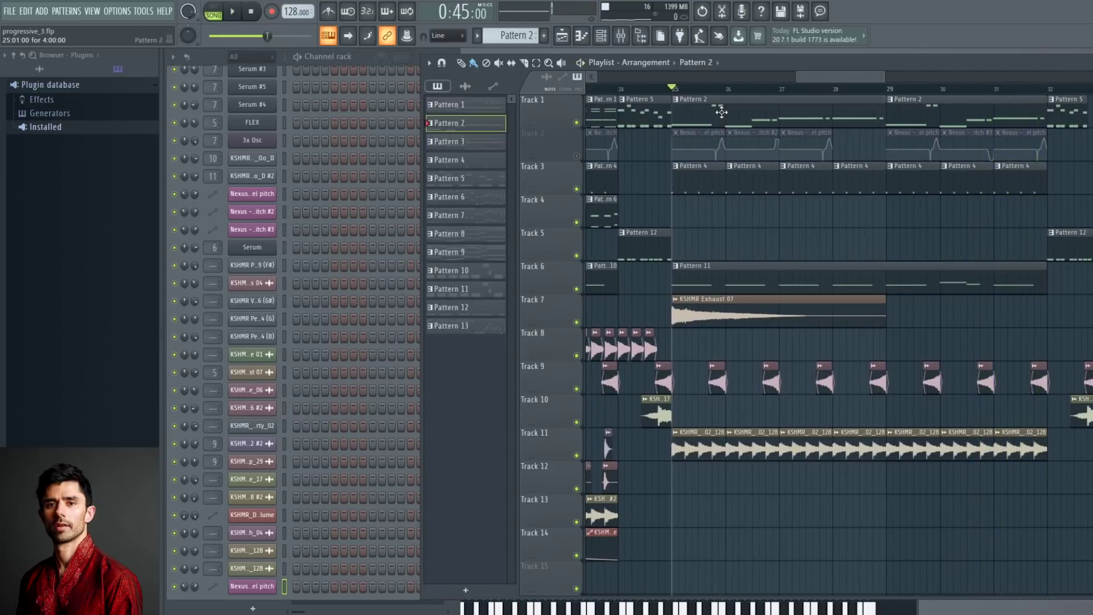
scroll(352, 160, "up", 4)
left_click(349, 215)
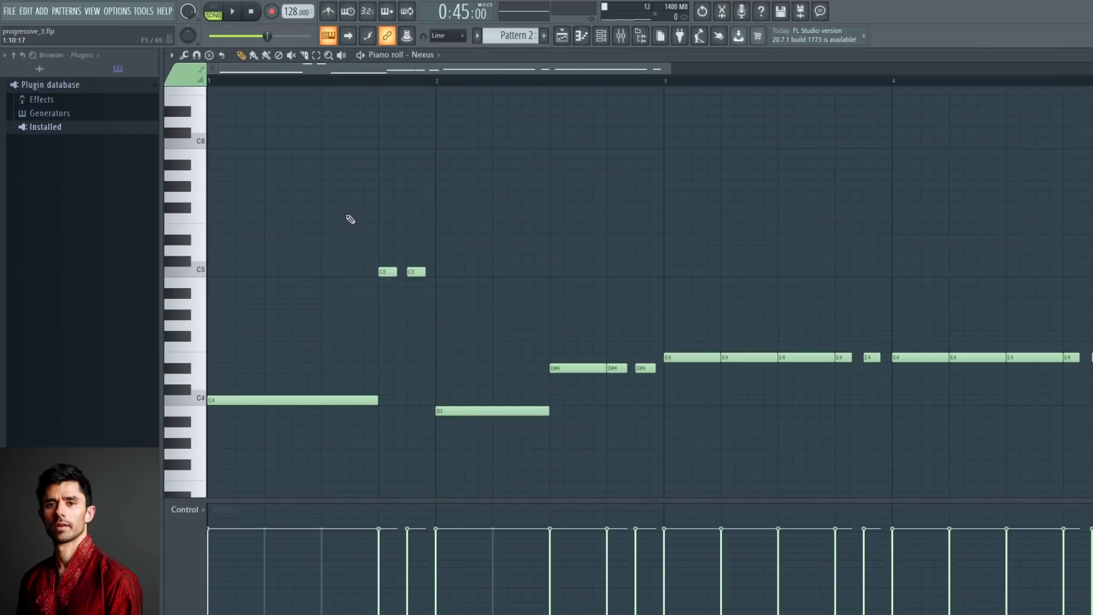
scroll(339, 378, "down", 2)
left_click(389, 207)
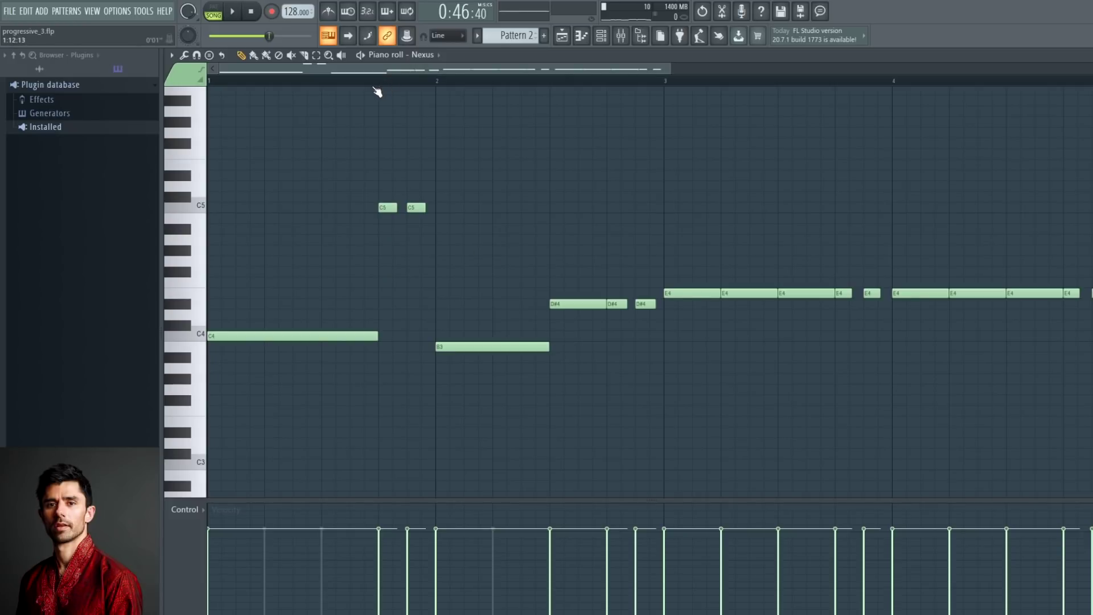
left_click(1092, 56)
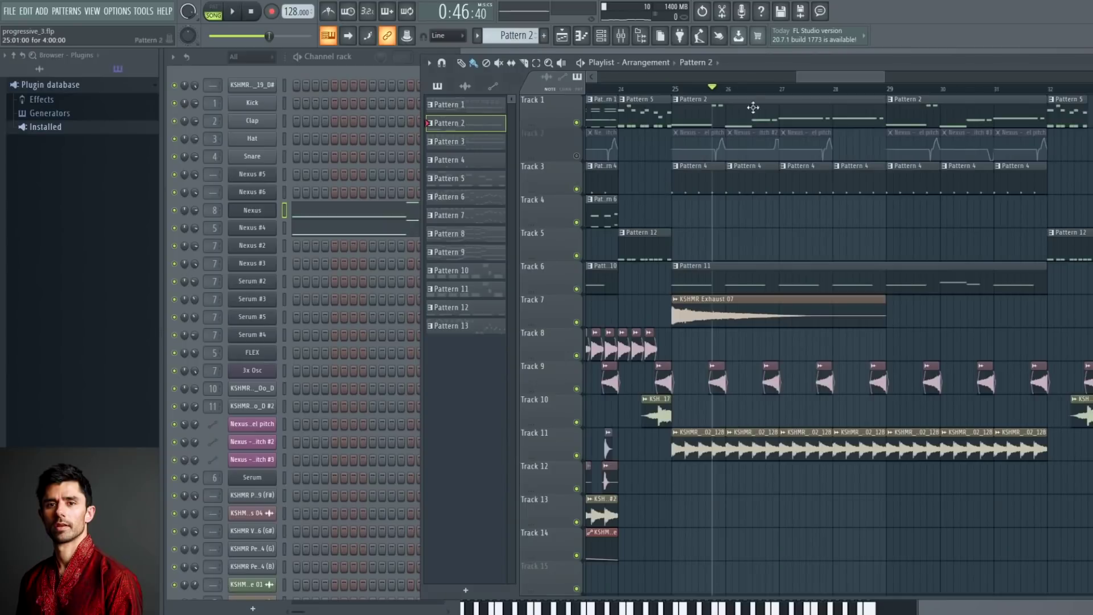
Step: Unmute the pitch automation on Track 2 and set the song position to the start of bar 9
scroll(745, 95, "down", 2)
scroll(745, 96, "down", 3)
left_click_drag(820, 76, 710, 78)
left_click(576, 155)
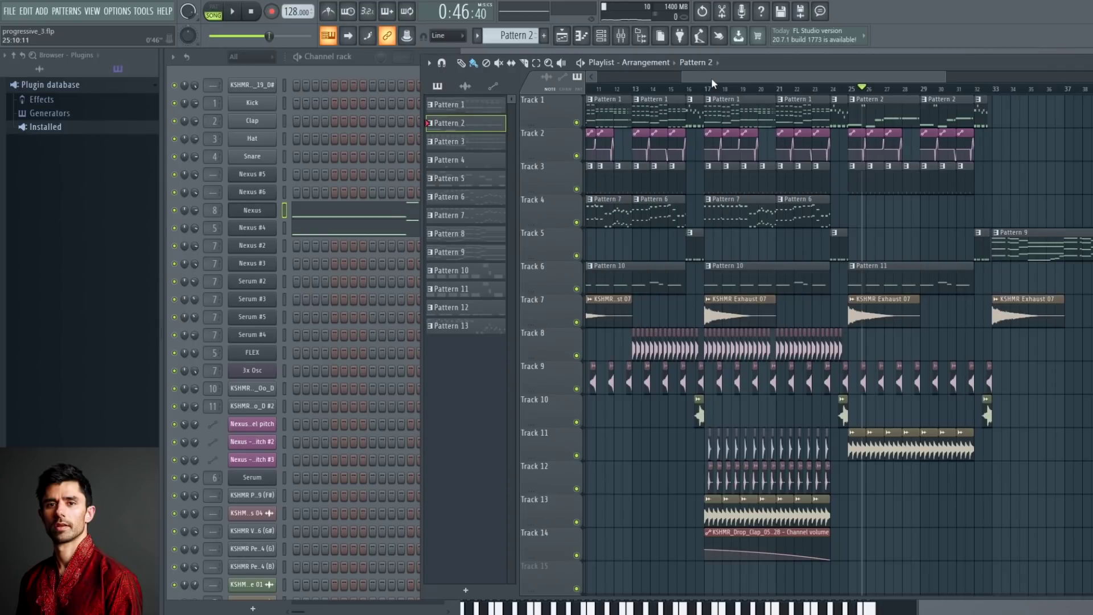
left_click_drag(683, 78, 598, 79)
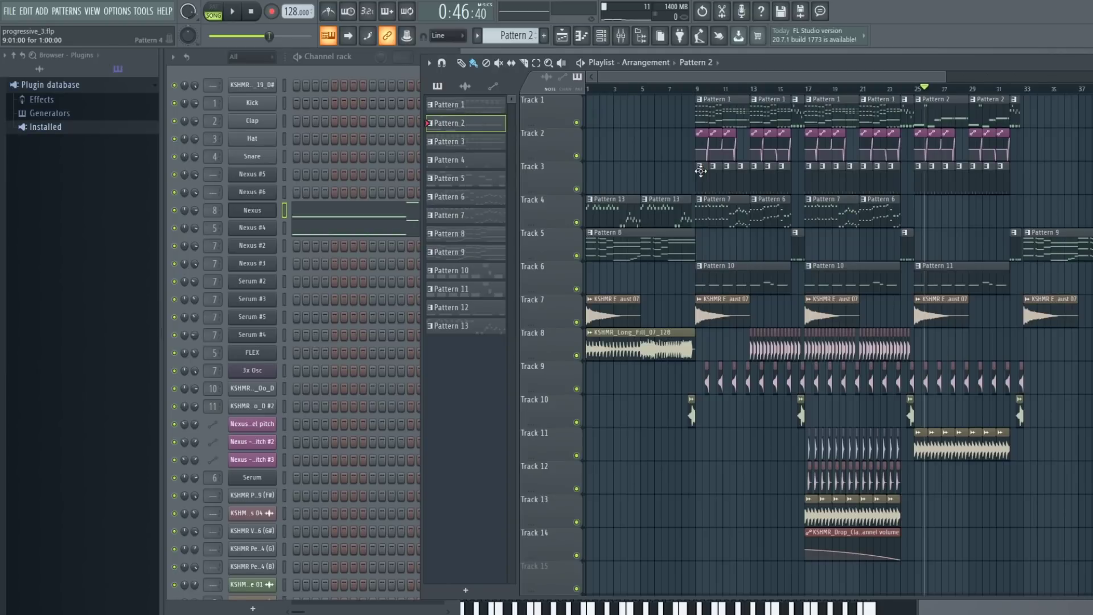
left_click(695, 89)
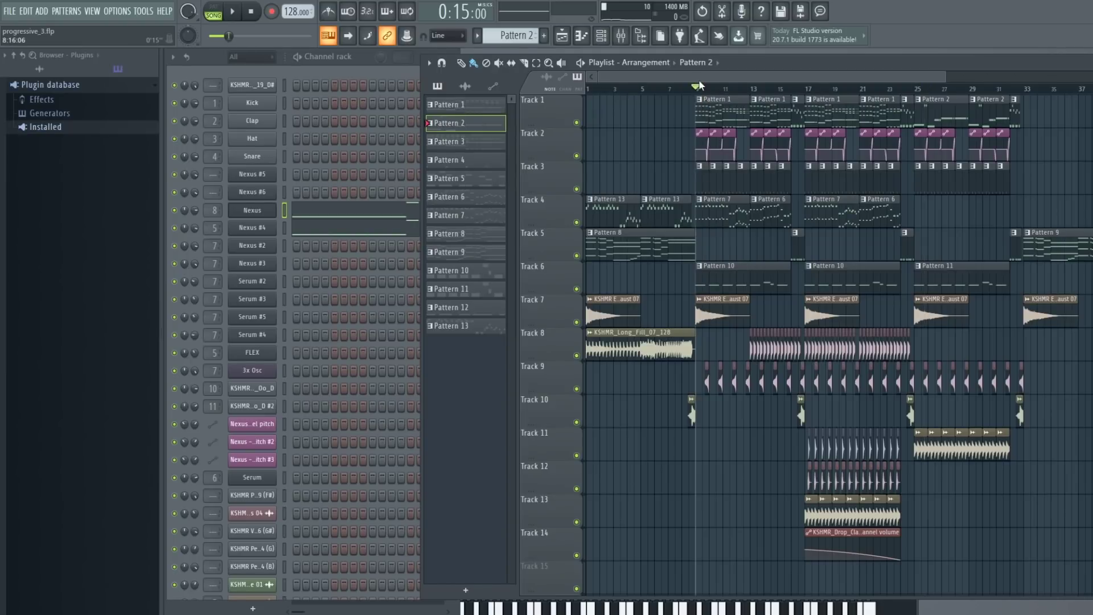